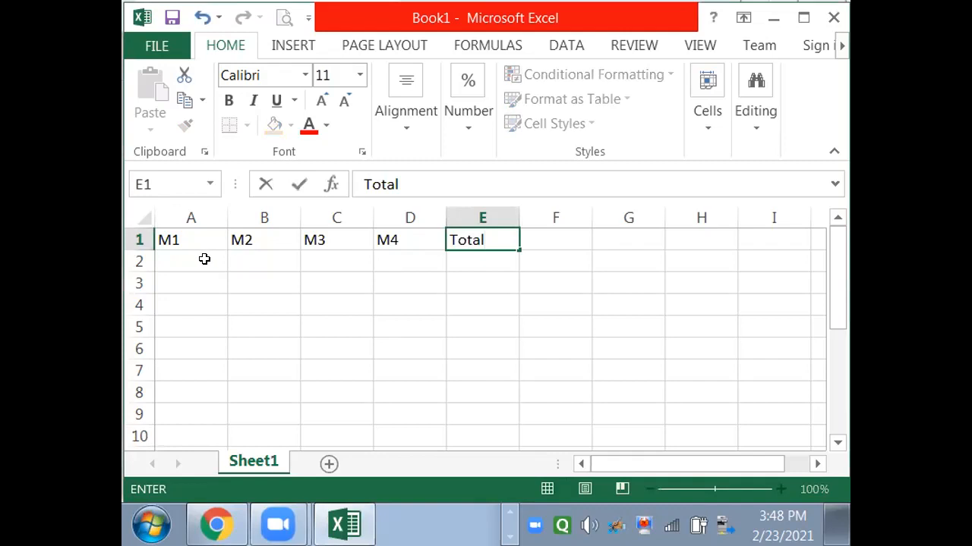
- Enter the marks 45, 56, 67 and 78 in cells A2 to D2 under the M1 to M4 headings
type("45")
key("Tab")
type("56")
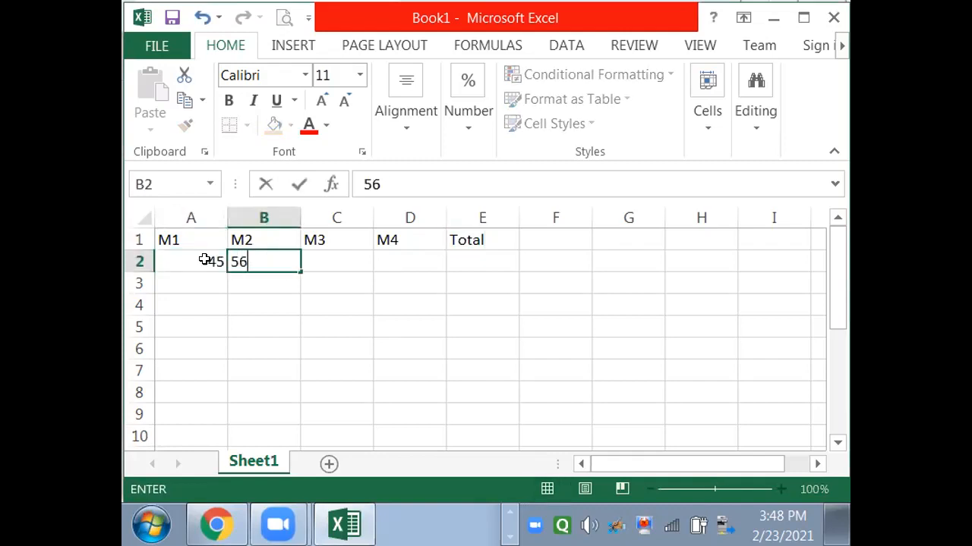
key("Tab")
type("67")
key("Tab")
type("78")
key("Tab")
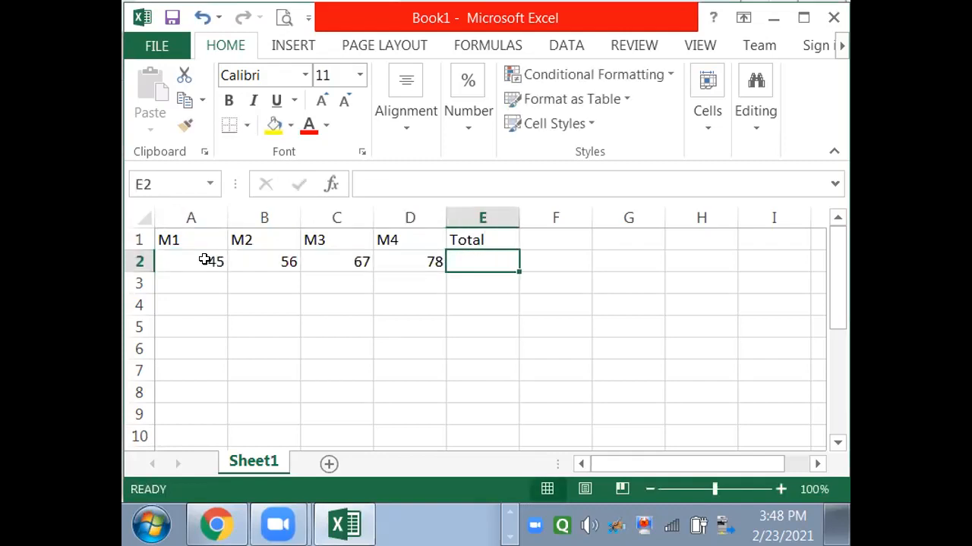
- Calculate the total in E2 with a SUM formula over the range A2:D2
type("=sum")
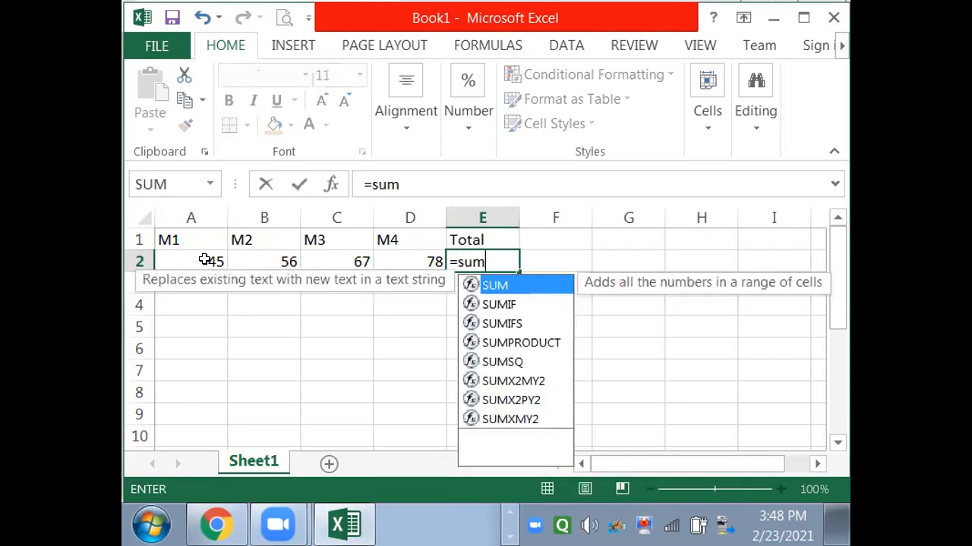
type("(")
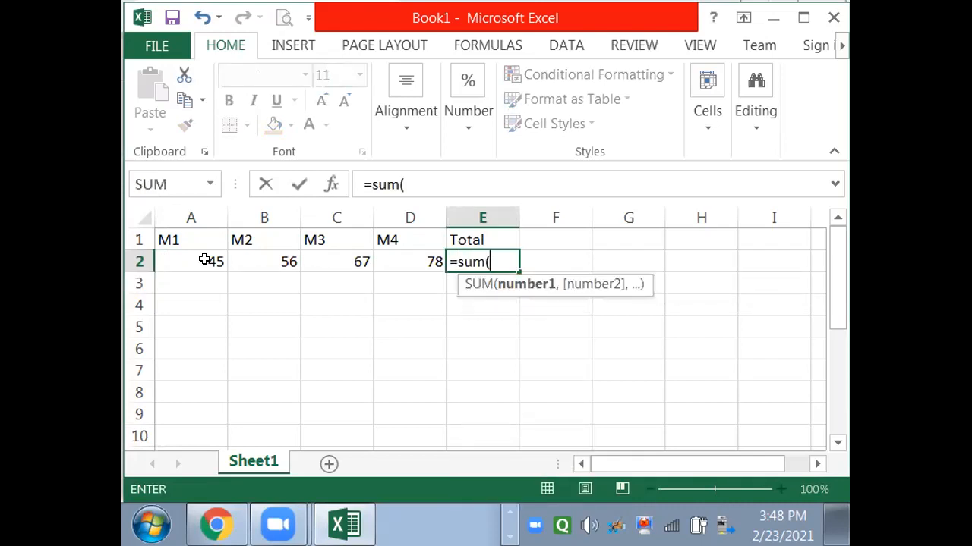
left_click(411, 254)
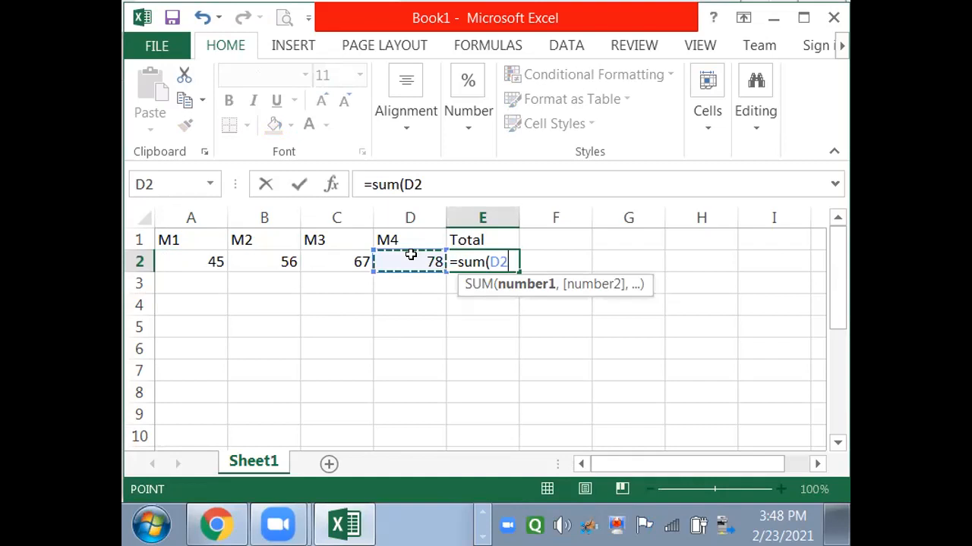
key("shift+Left")
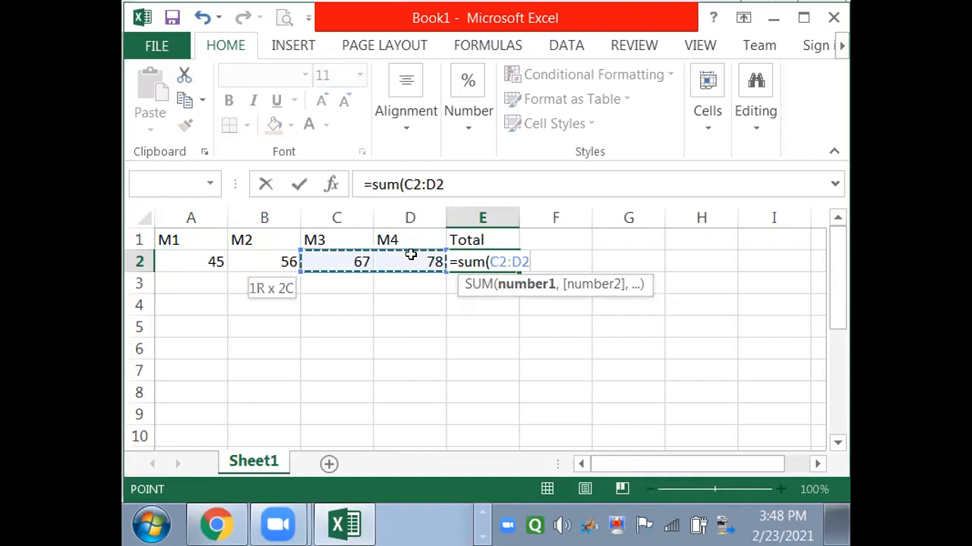
key("shift+Left")
key("shift+Left")
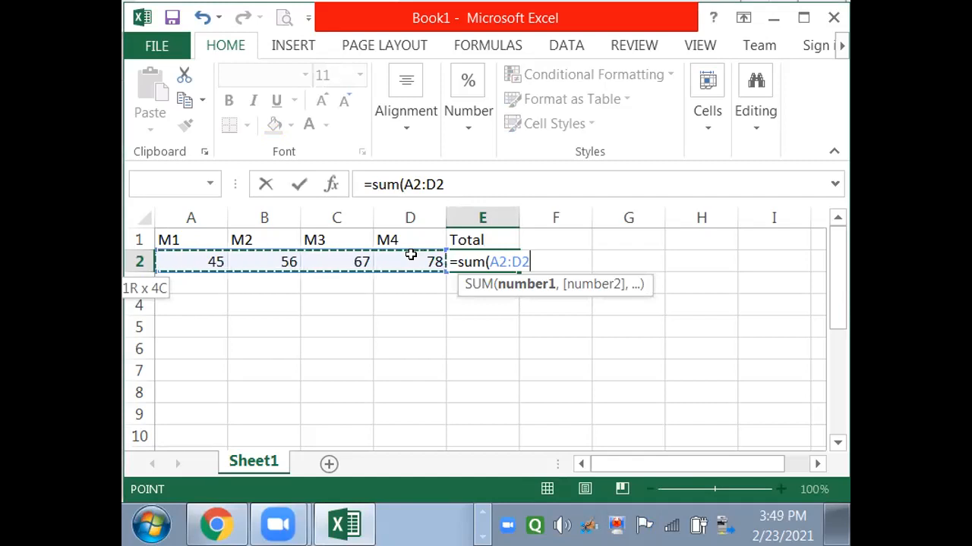
key("Return")
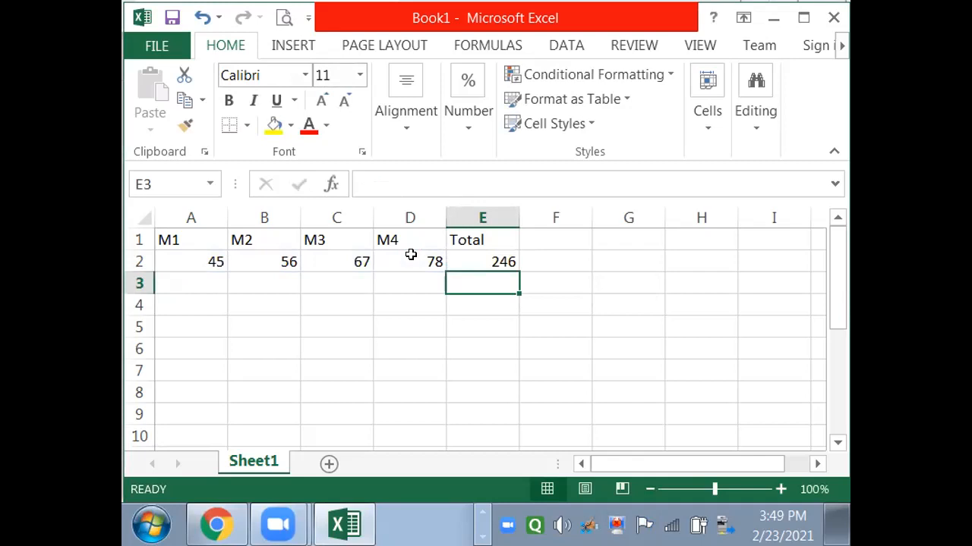
- Insert a new column before M1 and give it the heading Name in A1
left_click(208, 243)
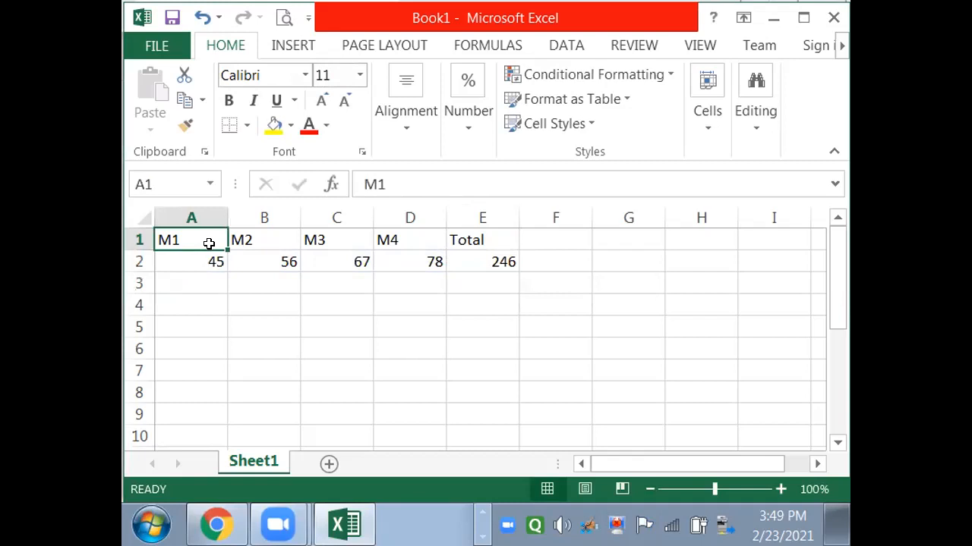
key("alt")
key("h")
key("i")
key("c")
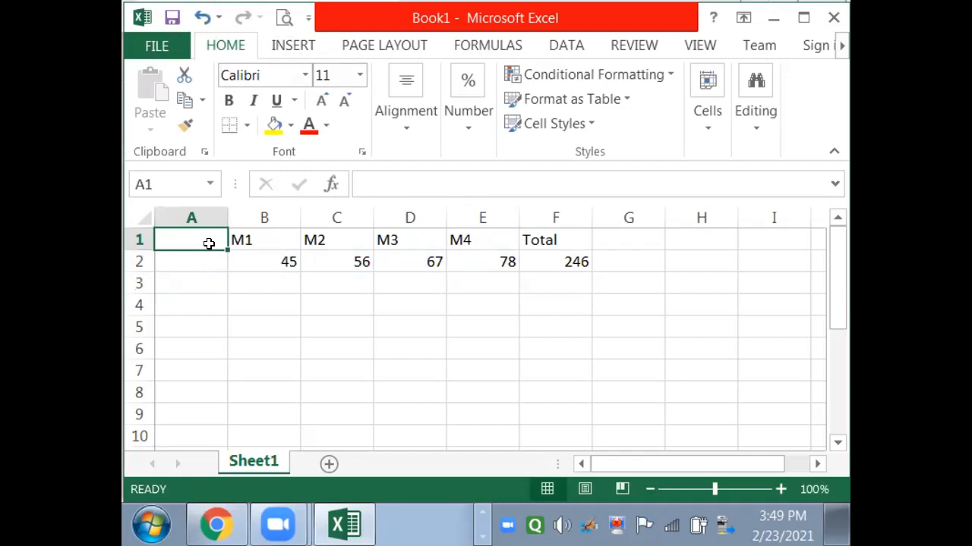
type("Name")
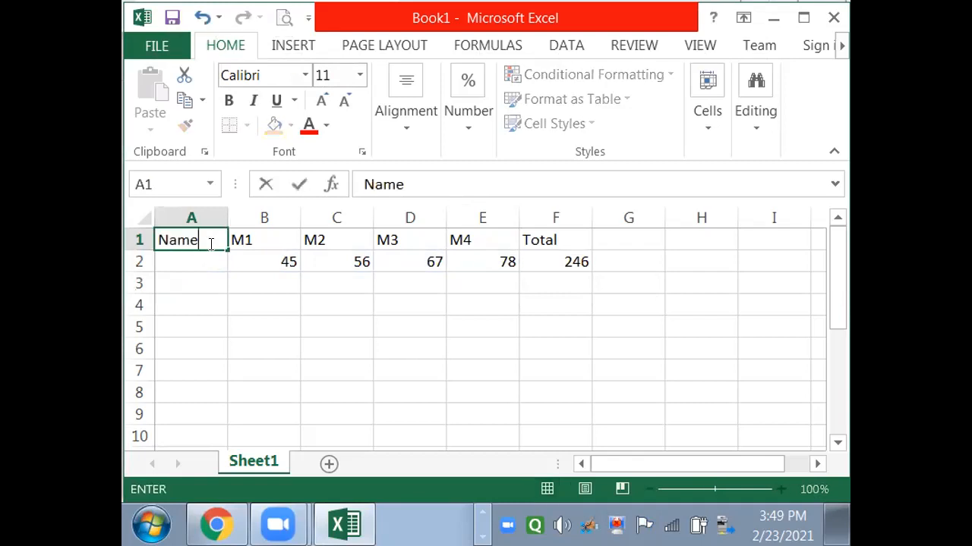
key("Return")
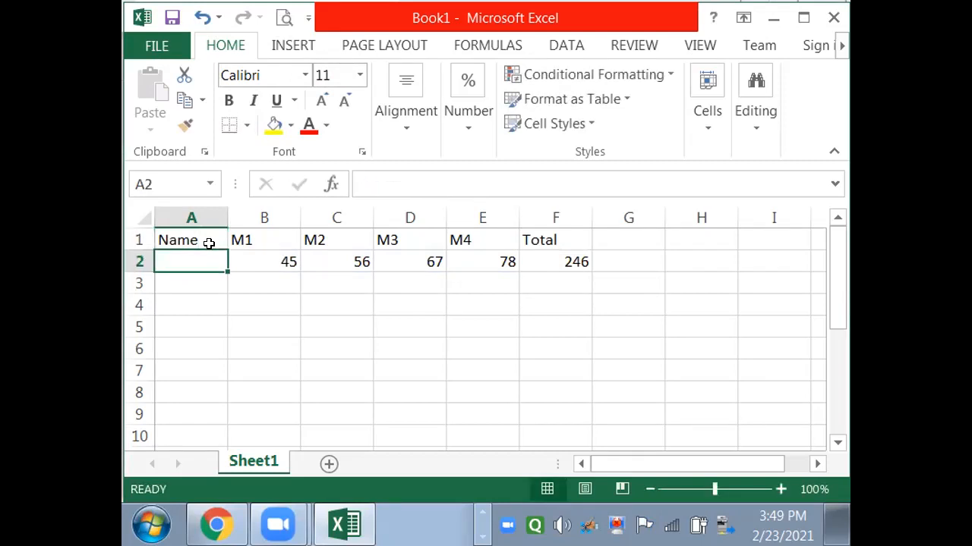
- Enter the first person's name in A2 and the second person's name in A3
type("JHI")
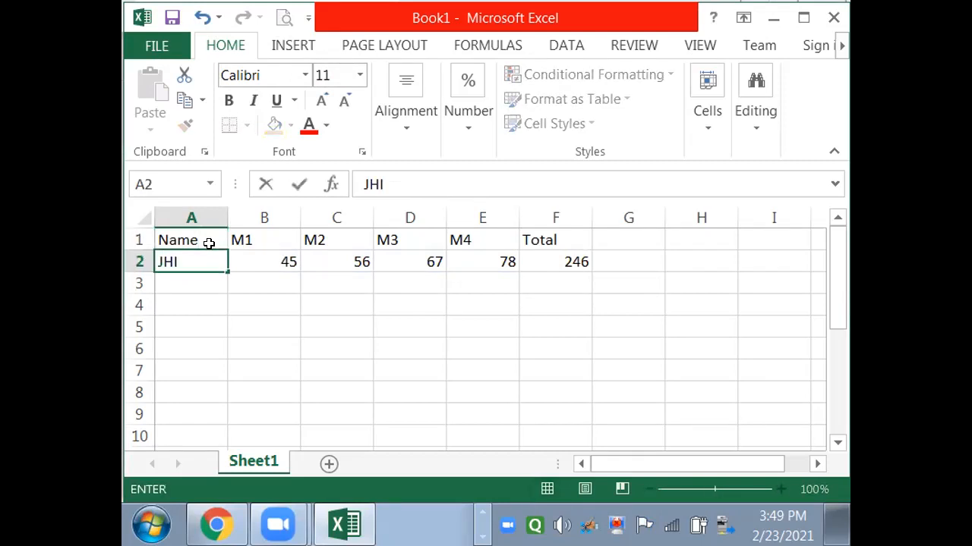
key("Return")
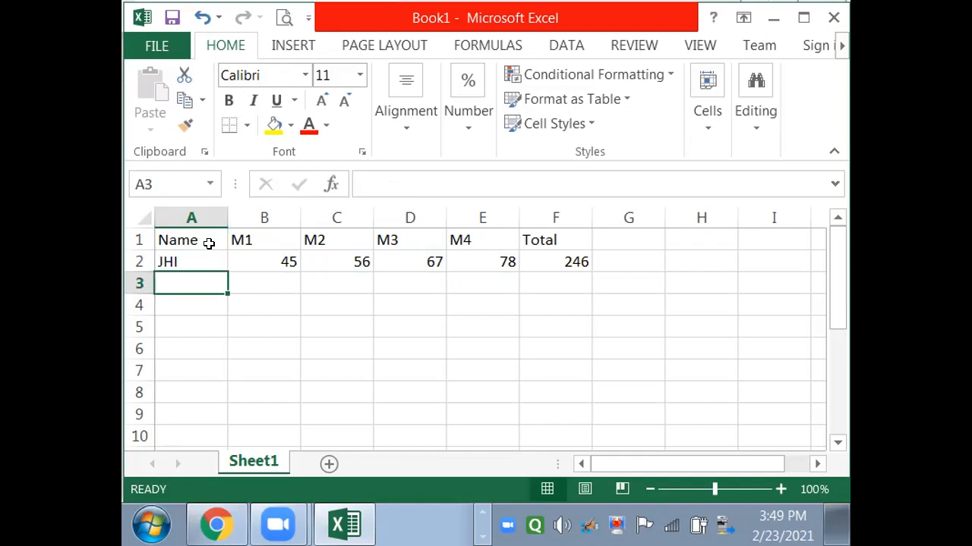
type("SU")
key("Tab")
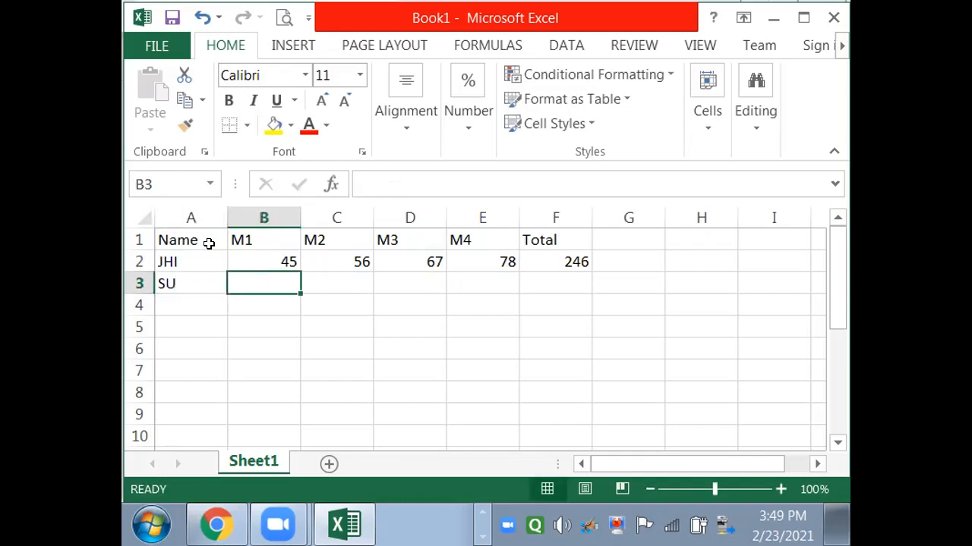
- Enter the marks 55, 66, 77 and 88 in B3 to E3 and fill the total formula down into F3
type("55")
key("Tab")
type("6")
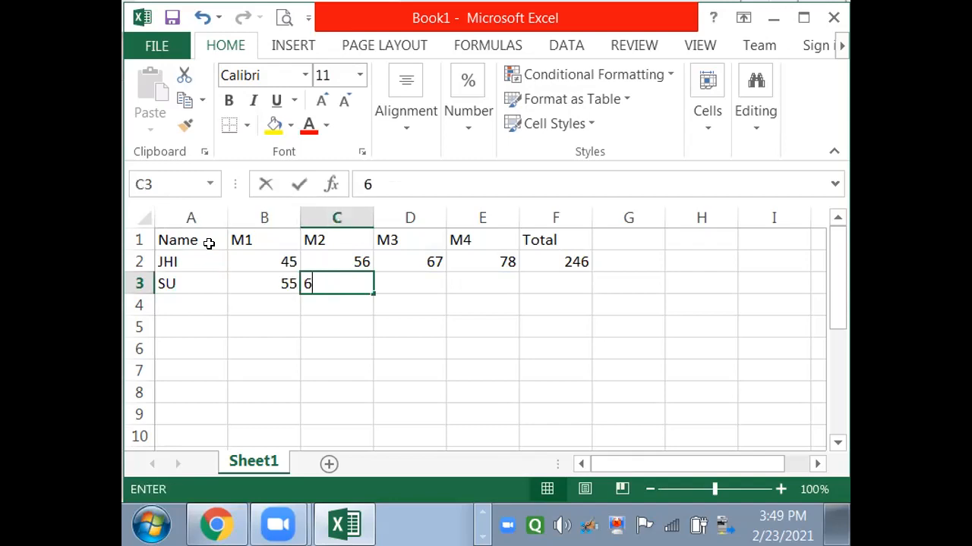
type("6")
key("Tab")
type("77")
key("Tab")
type("8")
type("8")
key("Tab")
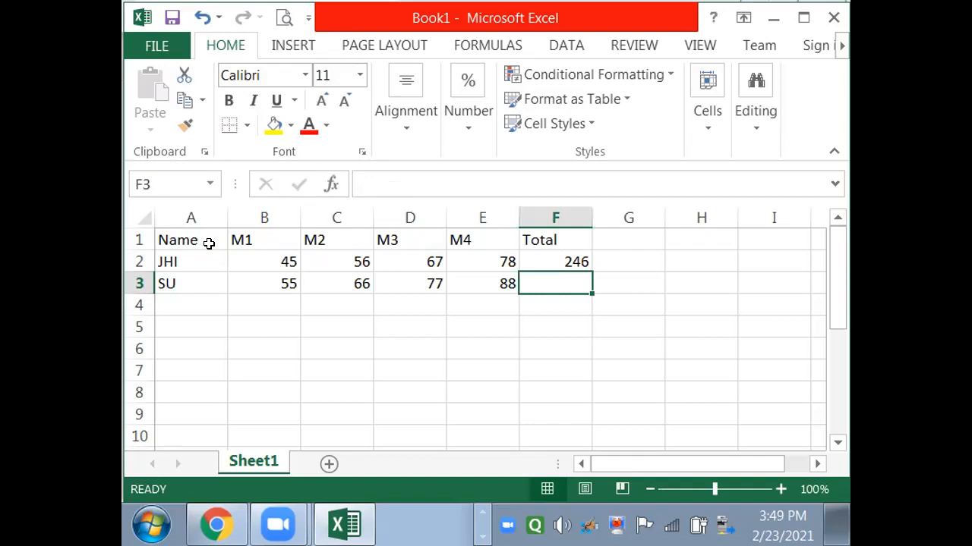
key("ctrl+d")
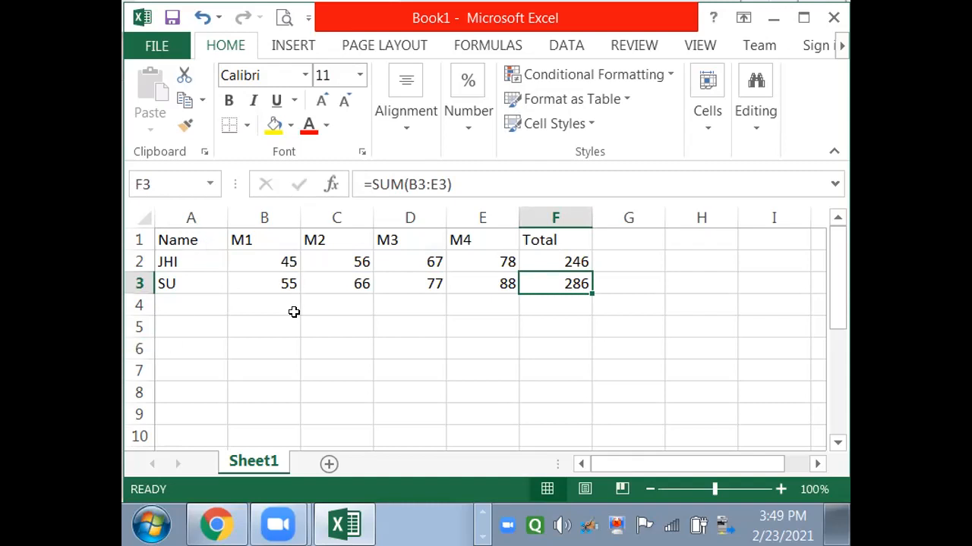
- Try filling a sample name entered in C5 rightward into D5, and undo both changes
left_click(355, 321)
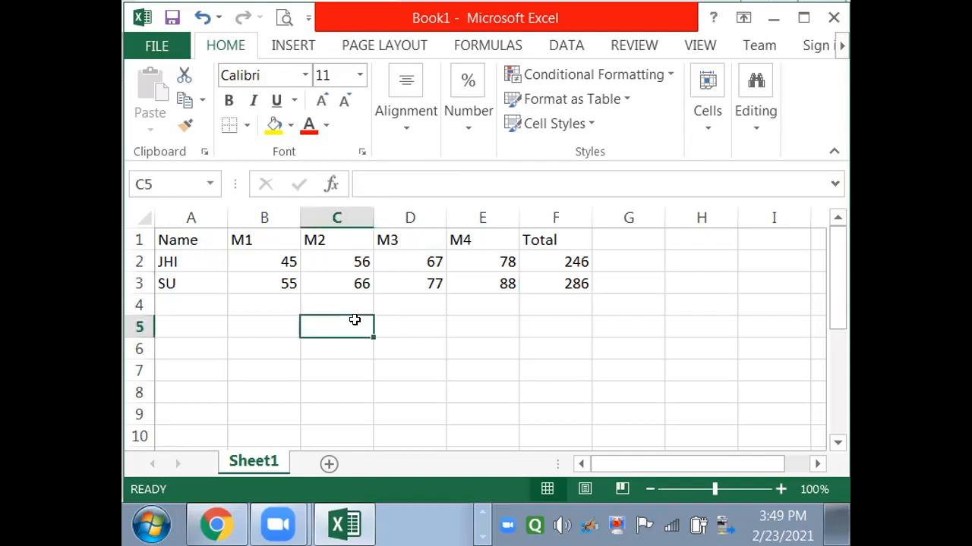
type("Elsy")
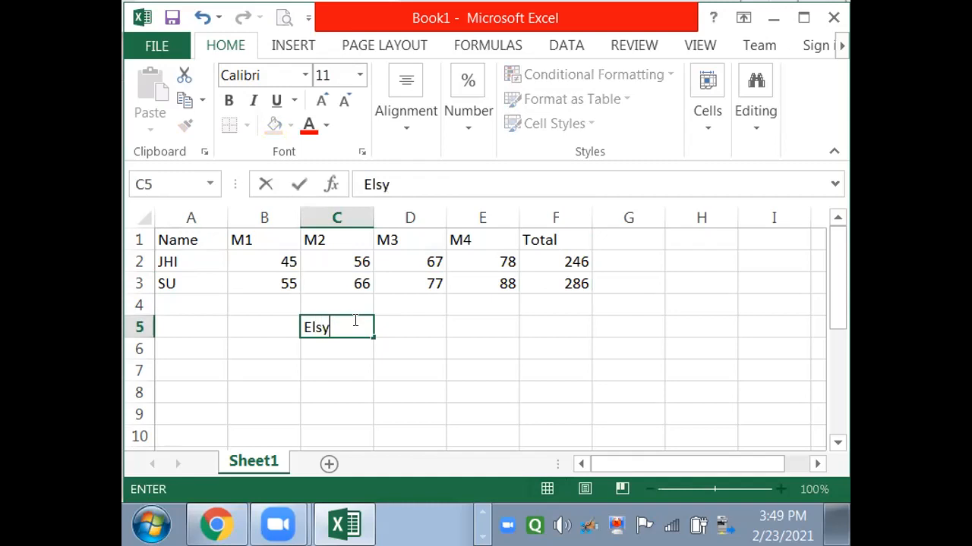
key("Tab")
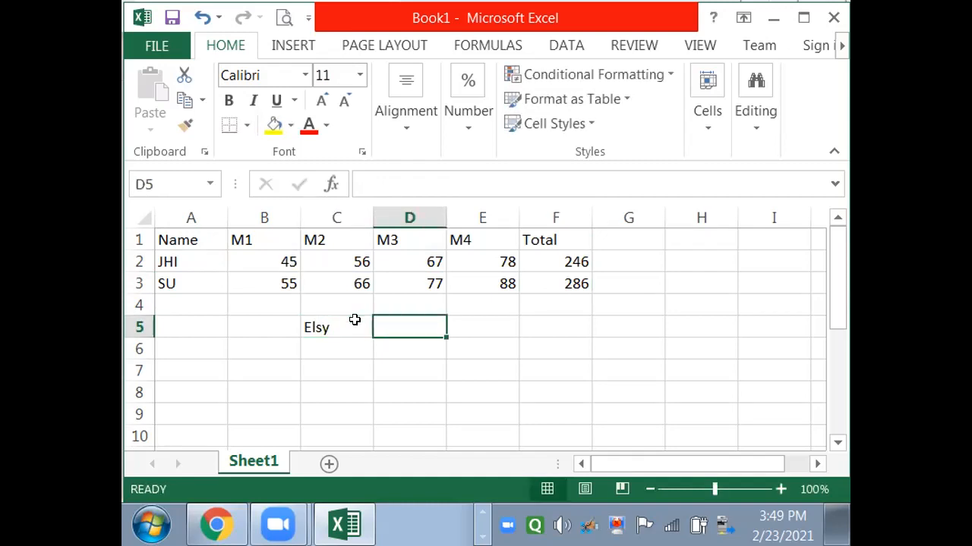
key("ctrl+r")
key("ctrl+z")
key("ctrl+z")
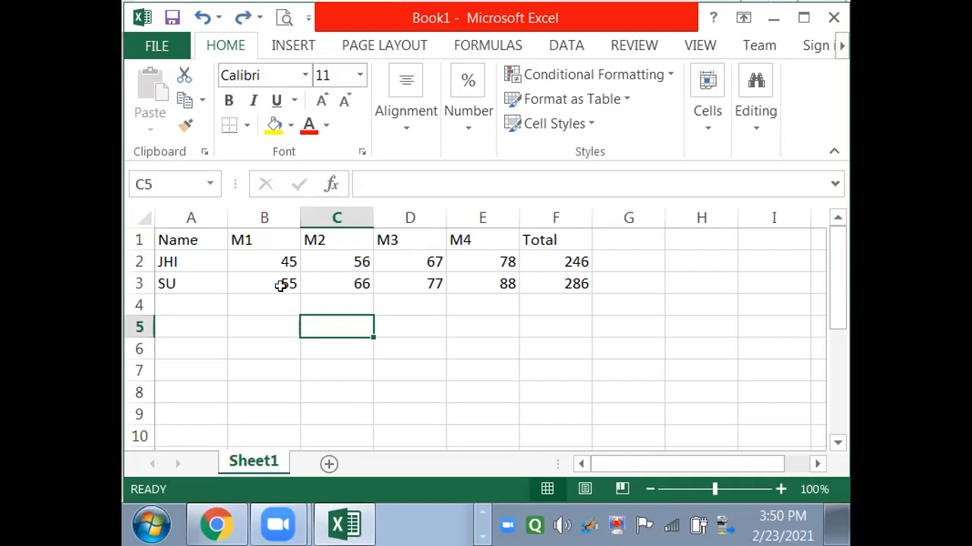
- Copy the two data rows in the range A2:F3, leaving out the headings
left_click(198, 302)
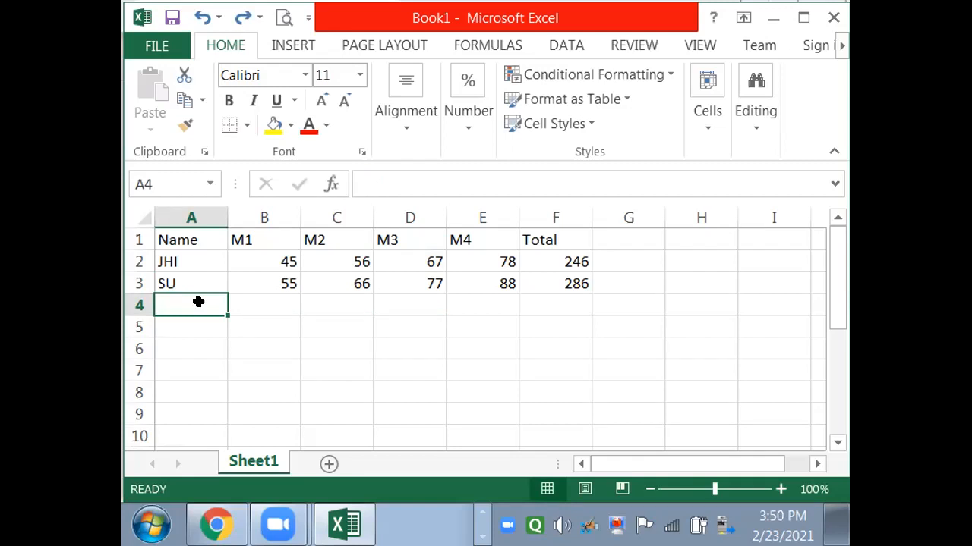
left_click(198, 258)
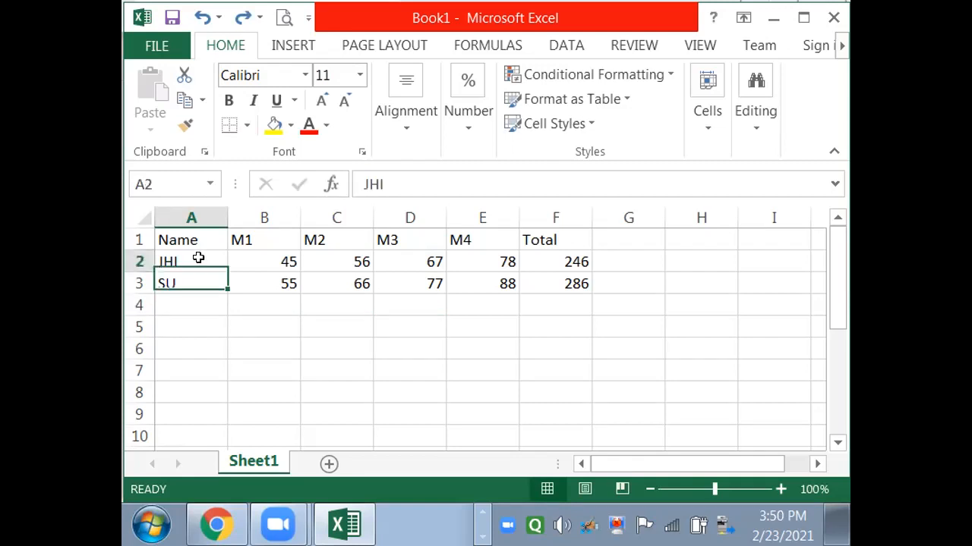
key("shift+Down")
key("shift+Right")
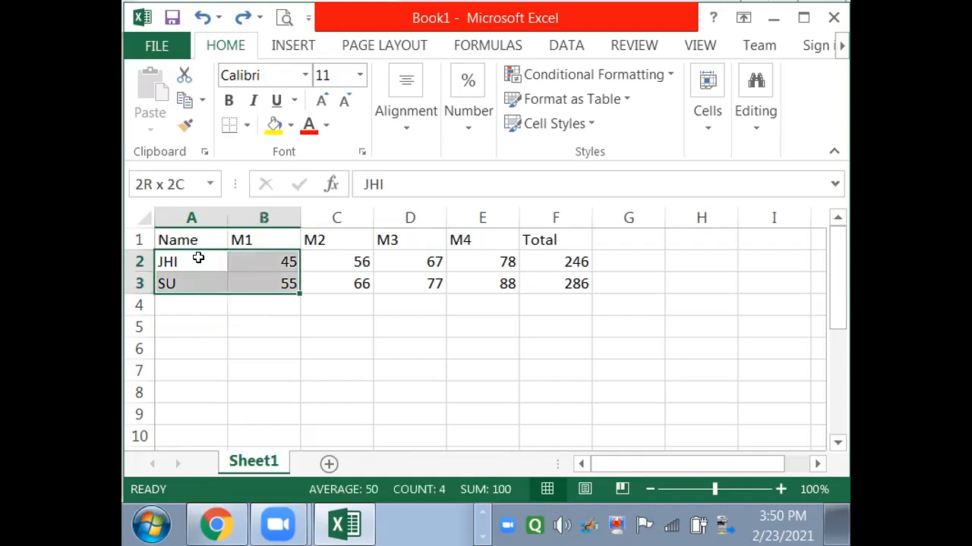
key("shift+Right")
key("shift+Right")
key("shift+Right")
key("shift+Right")
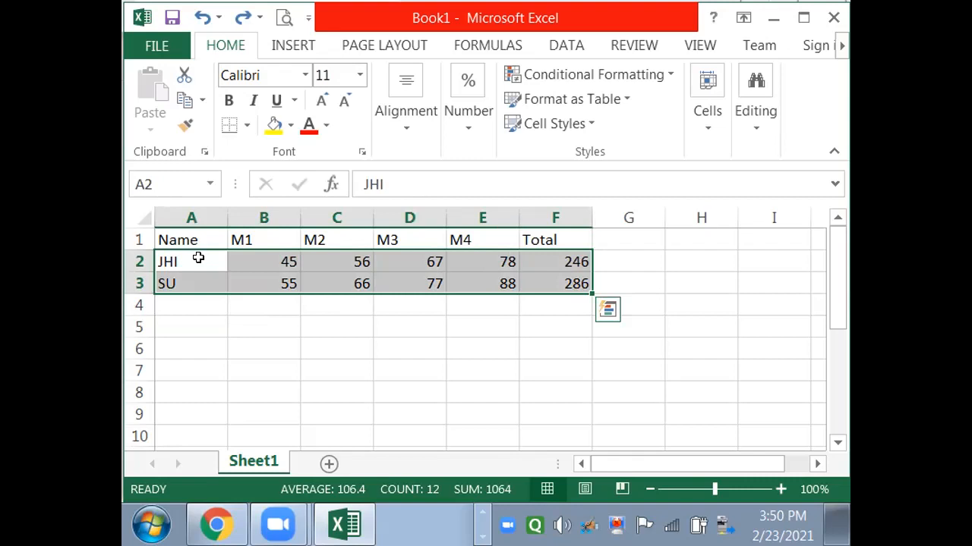
key("ctrl+c")
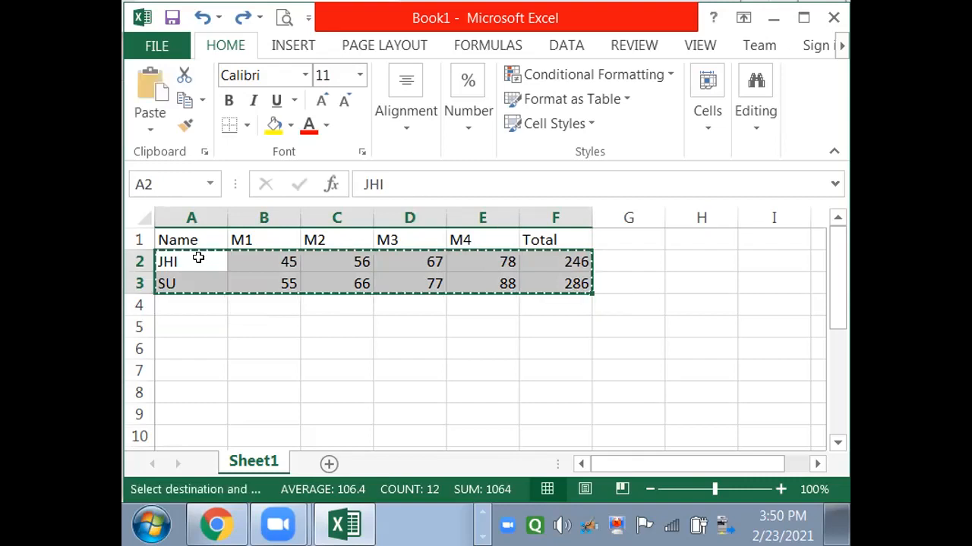
- Paste the copied rows twice, starting at cells A6 and A10
left_click(200, 350)
key("ctrl+v")
key("Down")
key("Down")
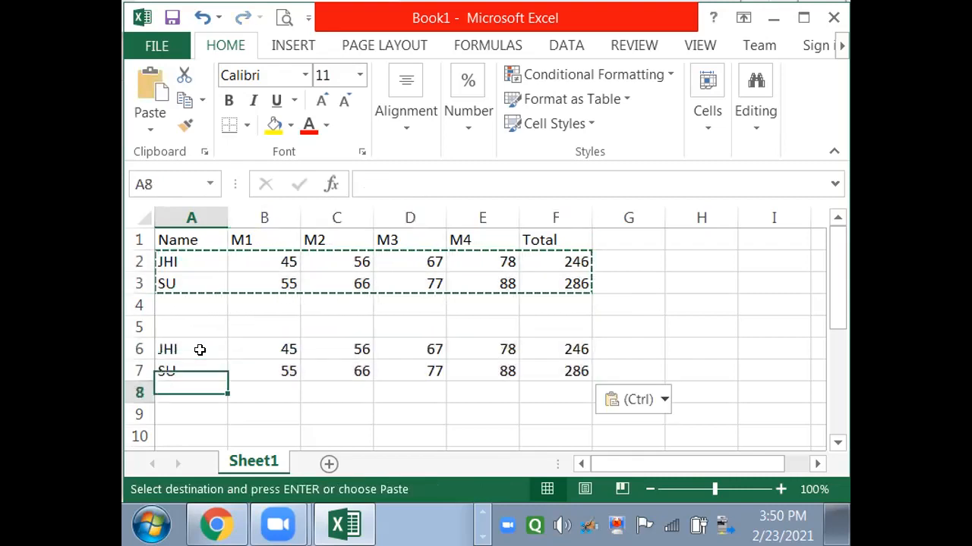
key("Down")
key("Down")
key("ctrl+v")
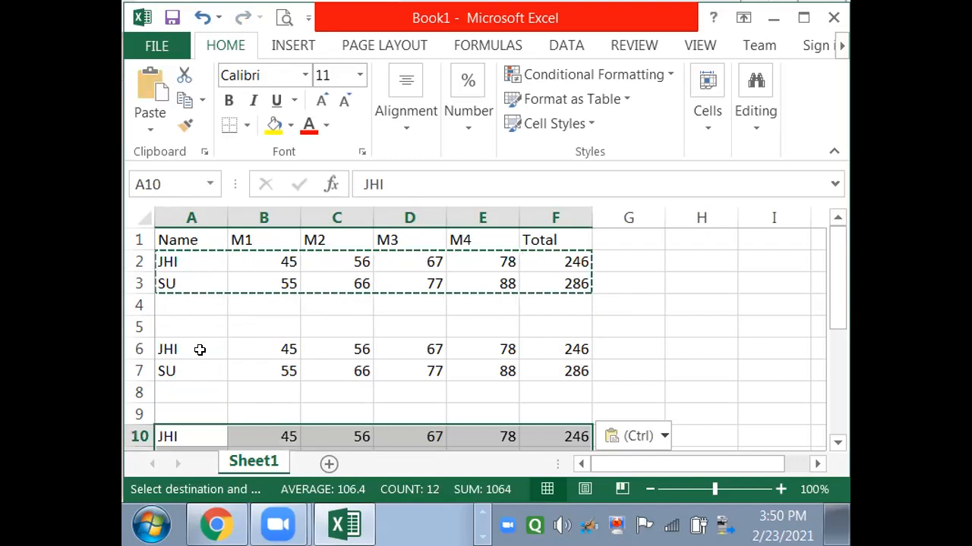
- Replace the names in A6 and A7 of the first pasted block with two other names
left_click(199, 349)
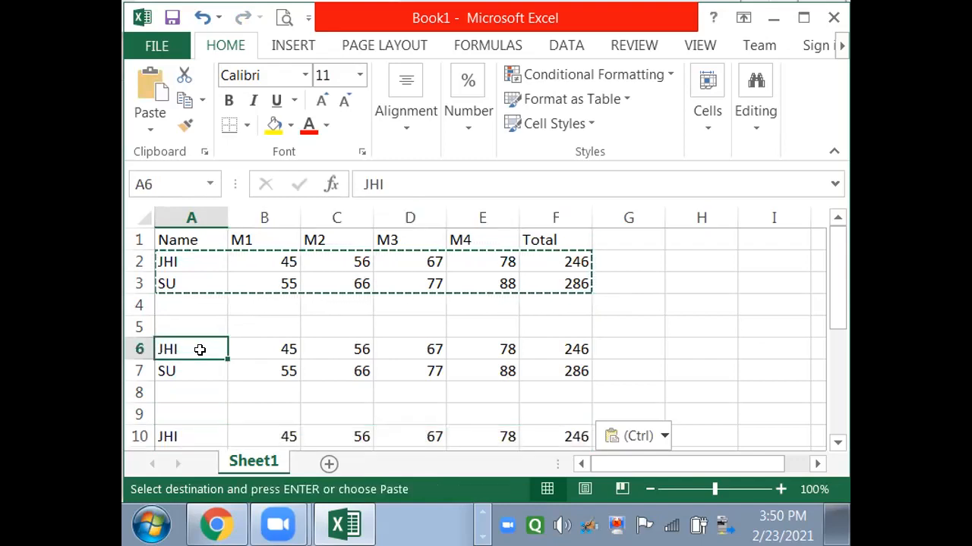
type("Tim")
key("Return")
type("LU")
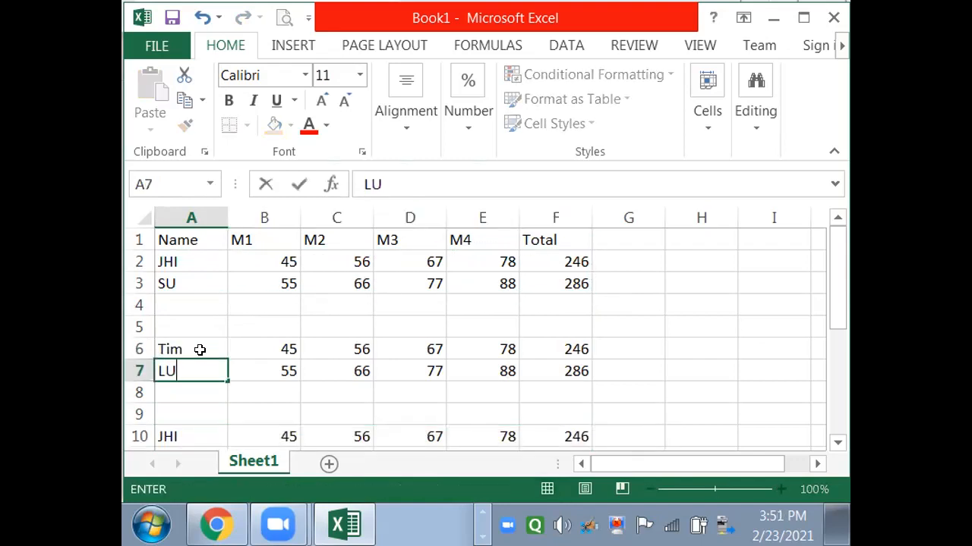
key("Return")
- Replace the names in A10 and A11 of the second pasted block with IN and US
key("Down")
key("Down")
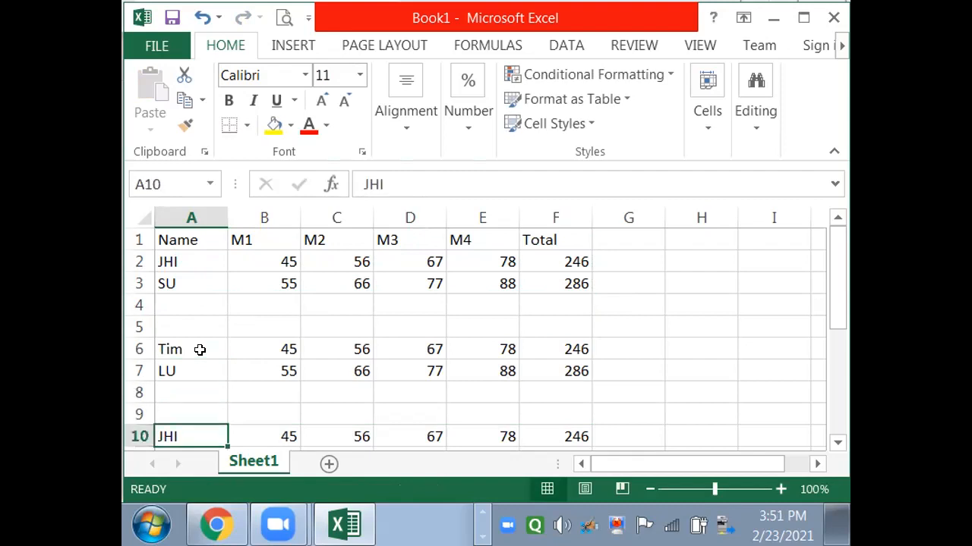
type("IN")
key("Return")
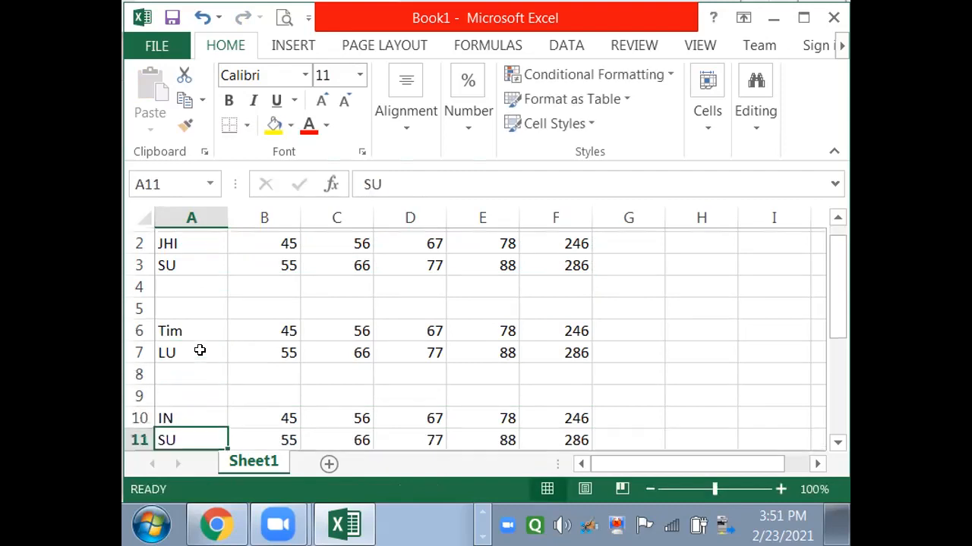
key("Down")
key("Up")
type("US")
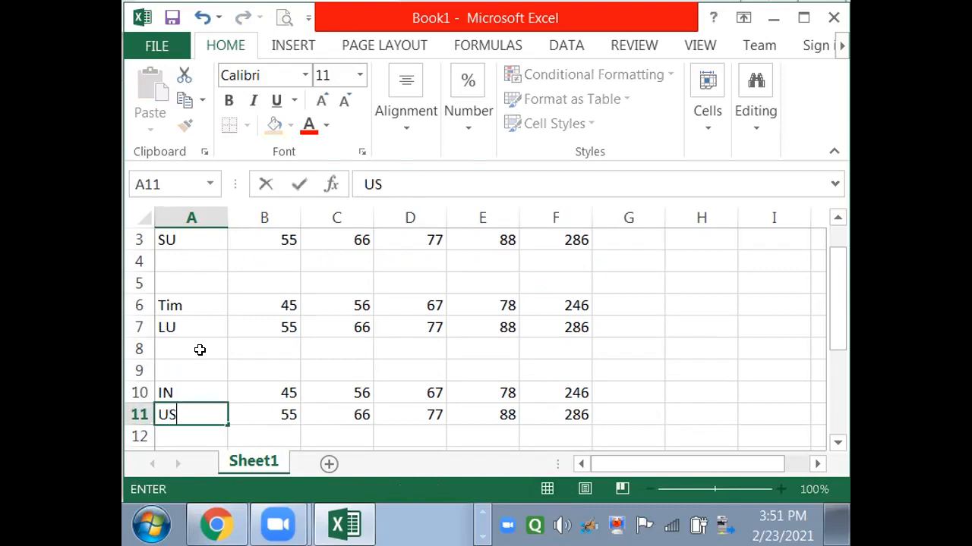
left_click(199, 349)
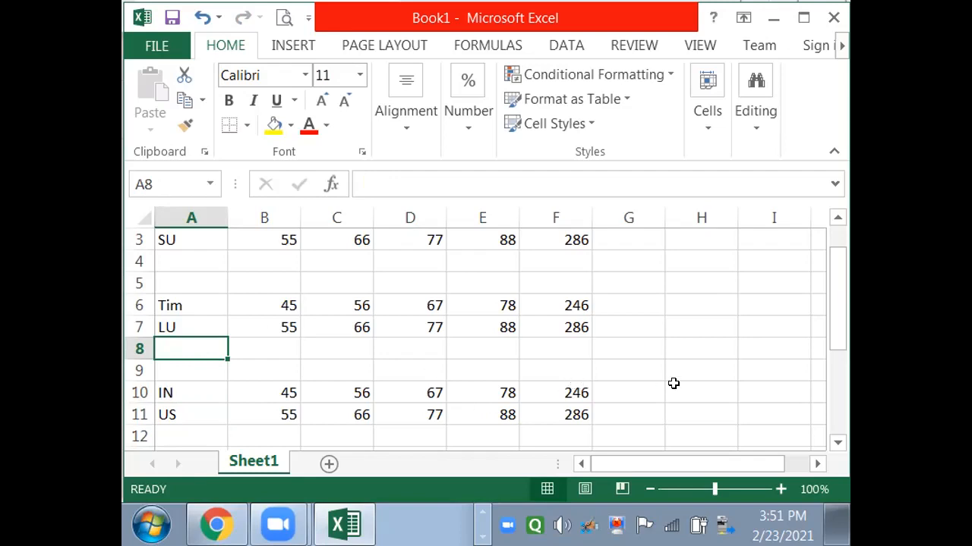
left_click(655, 322)
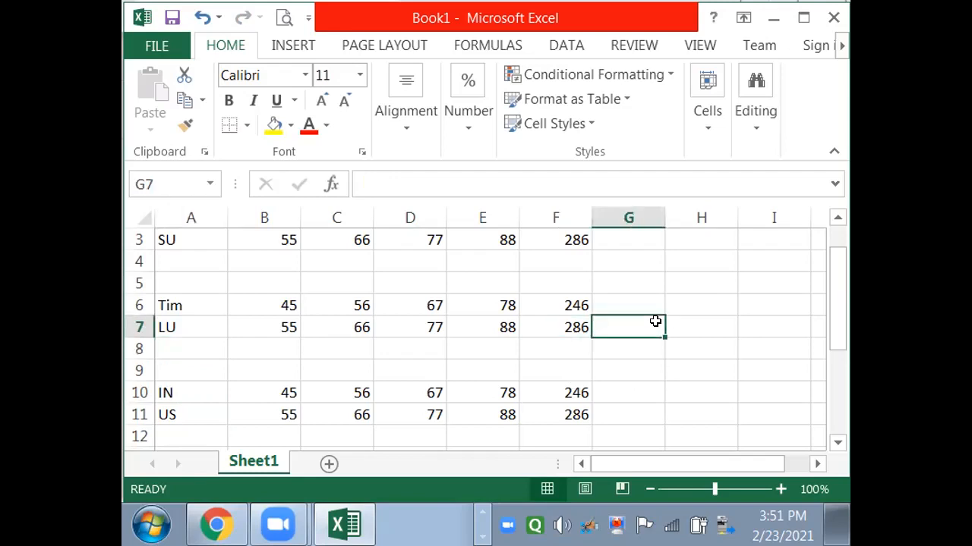
left_click(684, 326)
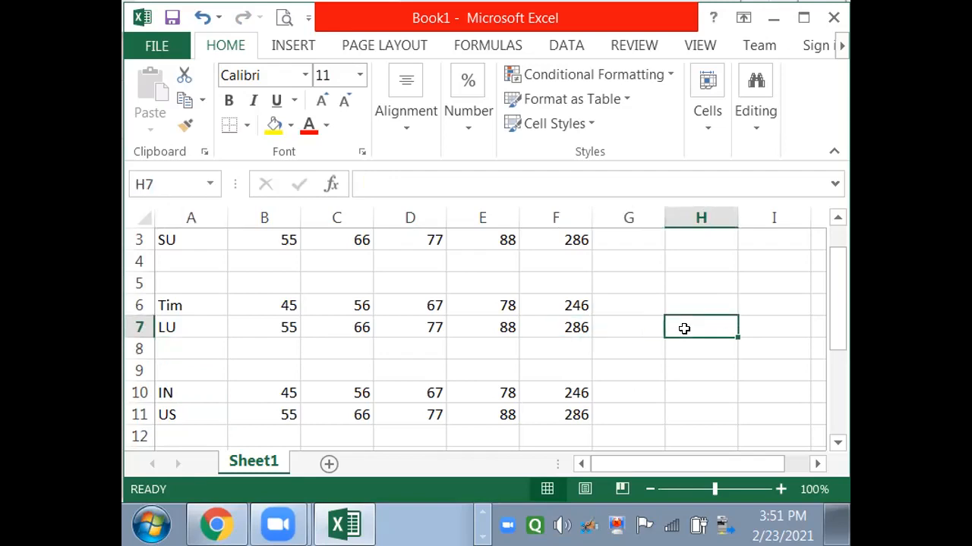
double_click(684, 329)
type("ount")
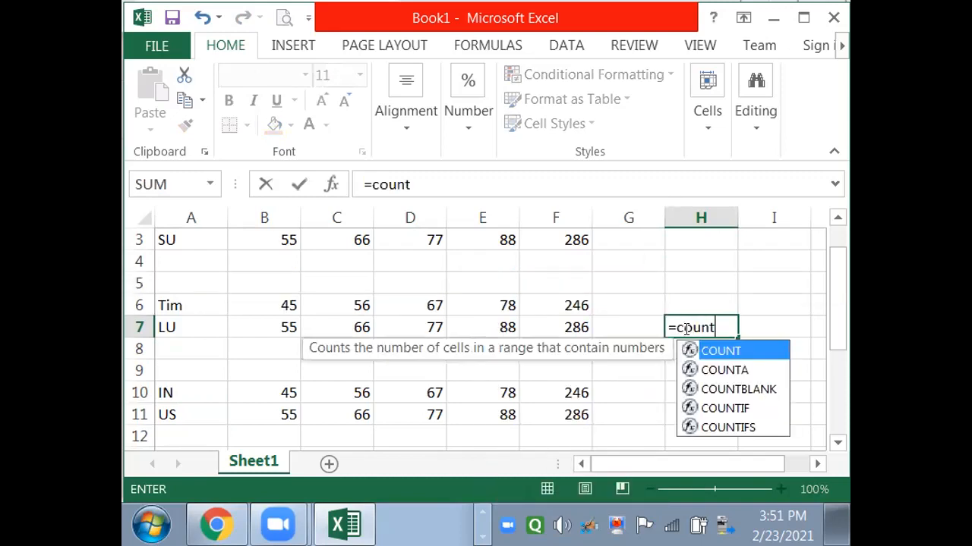
key("Escape")
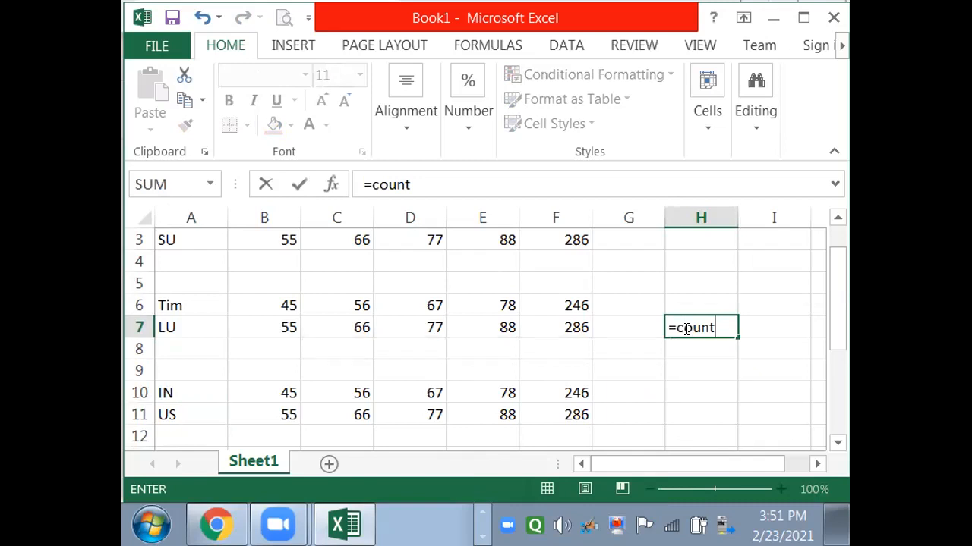
key("Escape")
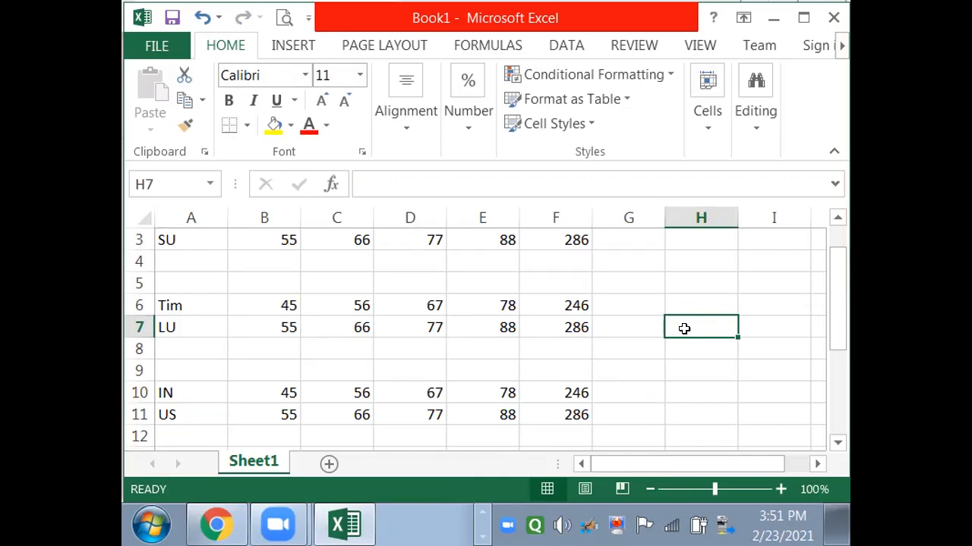
- Insert a blank column before the name column and return to cell A1
left_click(203, 408)
key("alt")
key("i")
key("c")
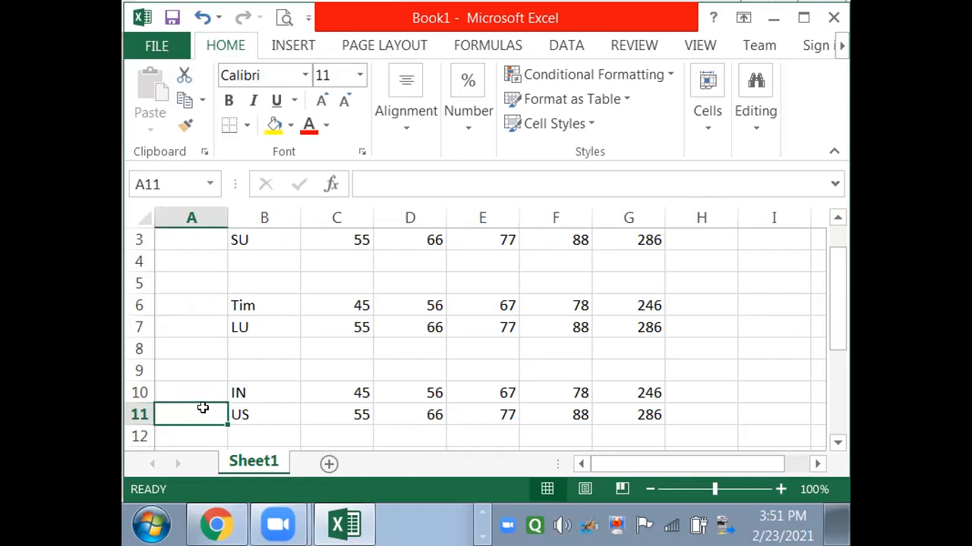
key("ctrl+Home")
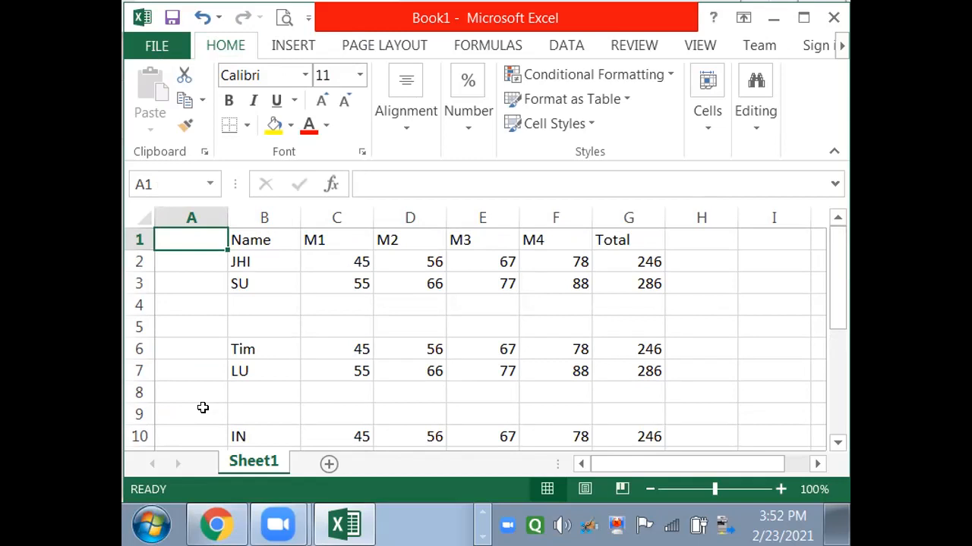
- Add a third record in row 4 with a new name, the marks 67, 78, 87 and 76, and a SUM total in G4
left_click(268, 303)
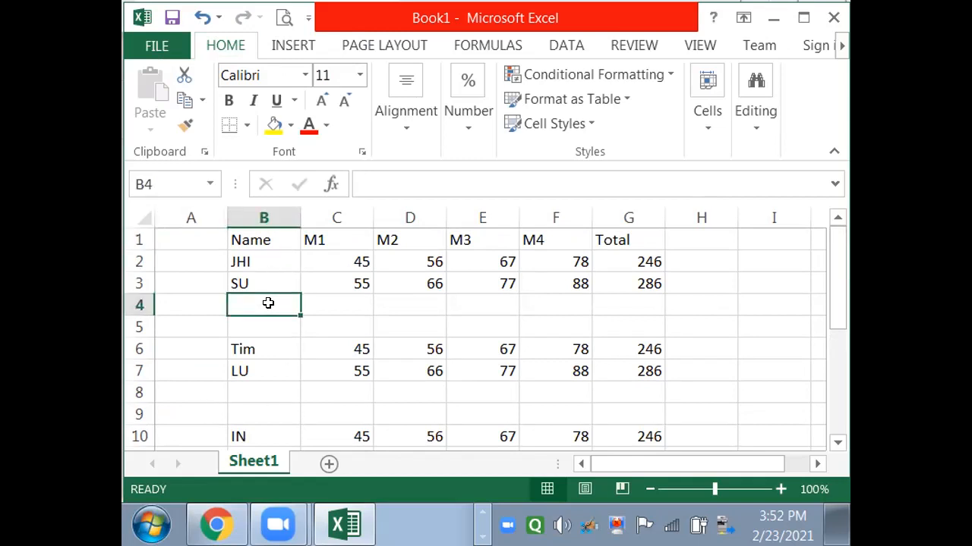
type("Lee")
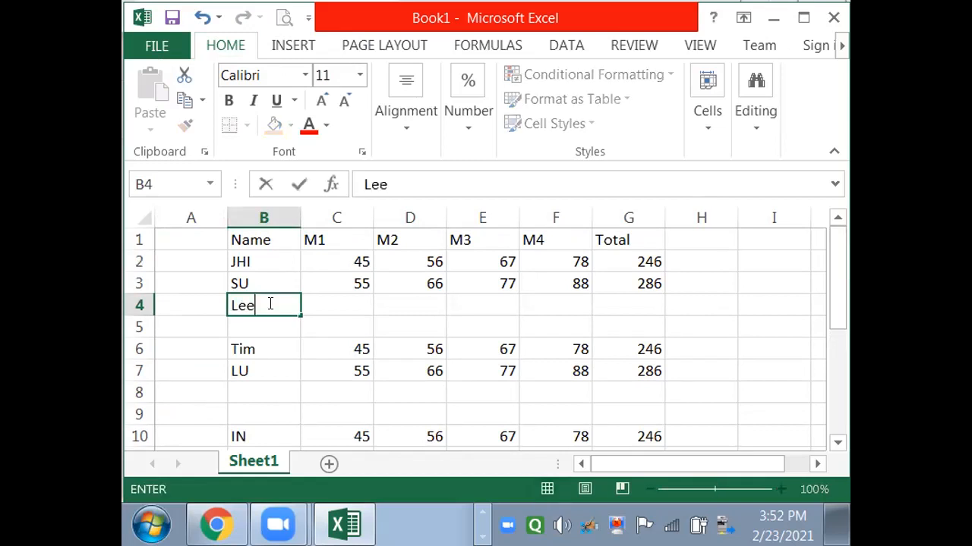
key("Tab")
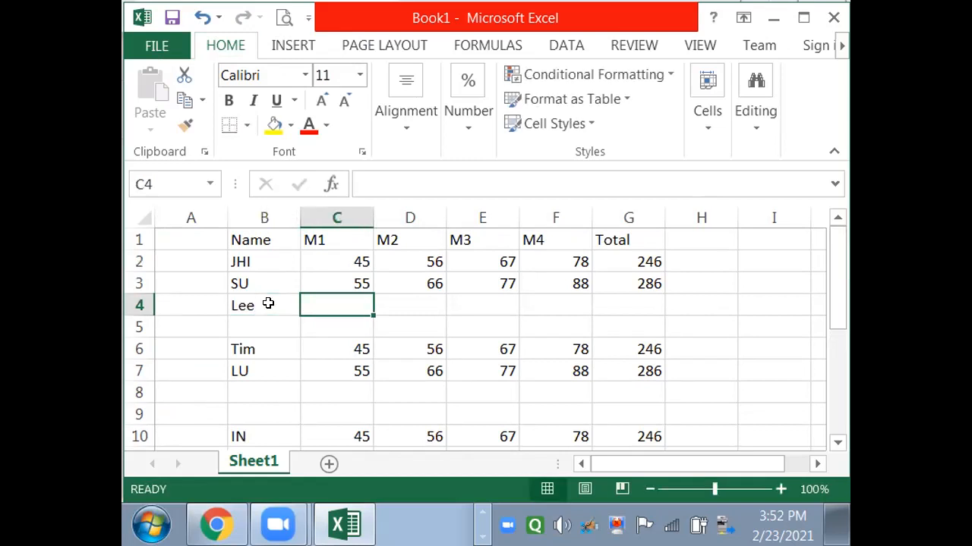
type("67")
key("Tab")
type("78")
key("Tab")
type("87")
key("Tab")
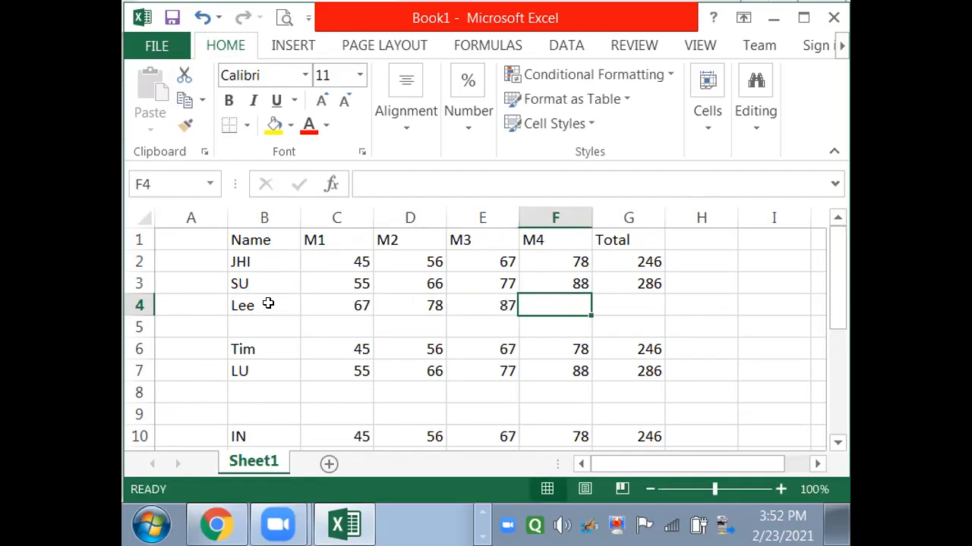
type("76")
key("Tab")
key("alt+equal")
key("ctrl+Return")
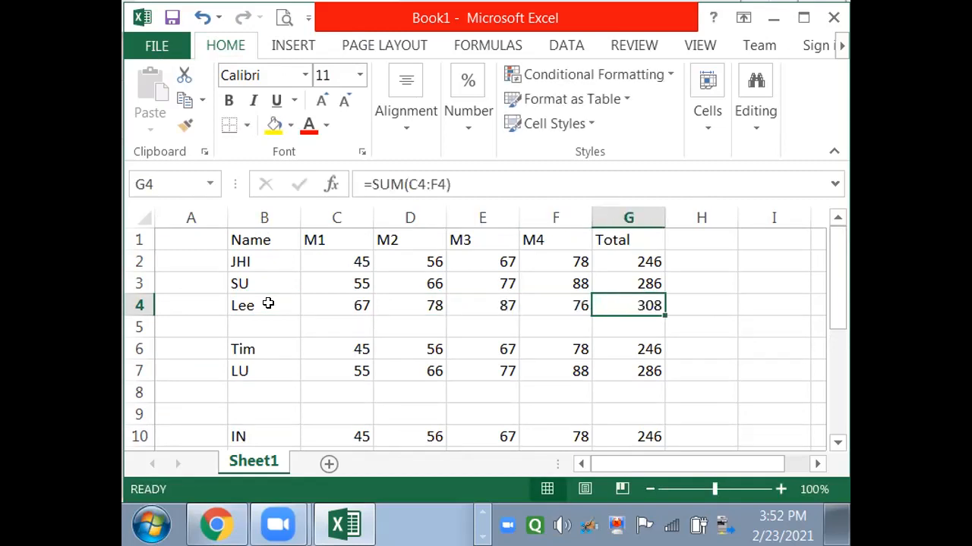
- Insert a blank row at row 5, below the first data block
left_click(246, 326)
key("alt")
key("h")
key("i")
key("r")
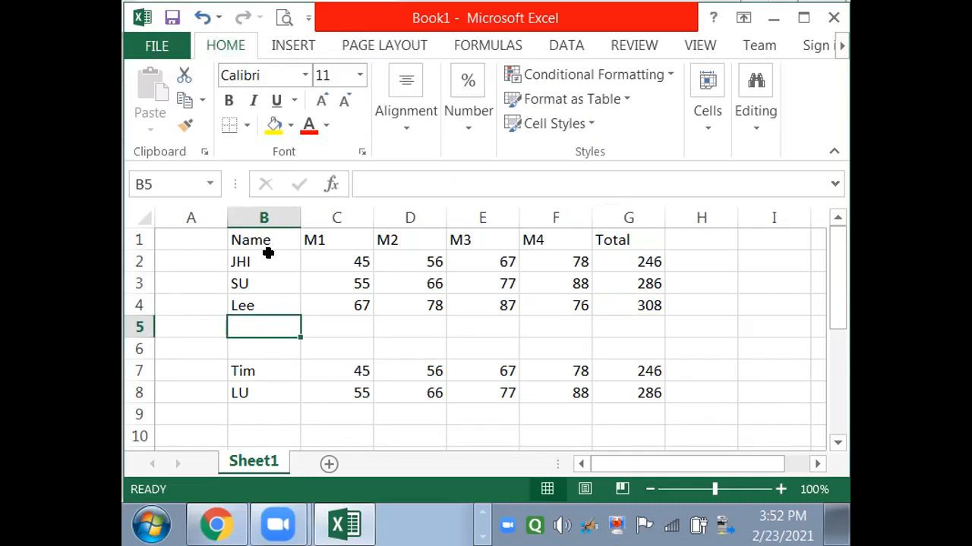
- Examine the names in column B across the first two data blocks and the extent of row 8
left_click(268, 240)
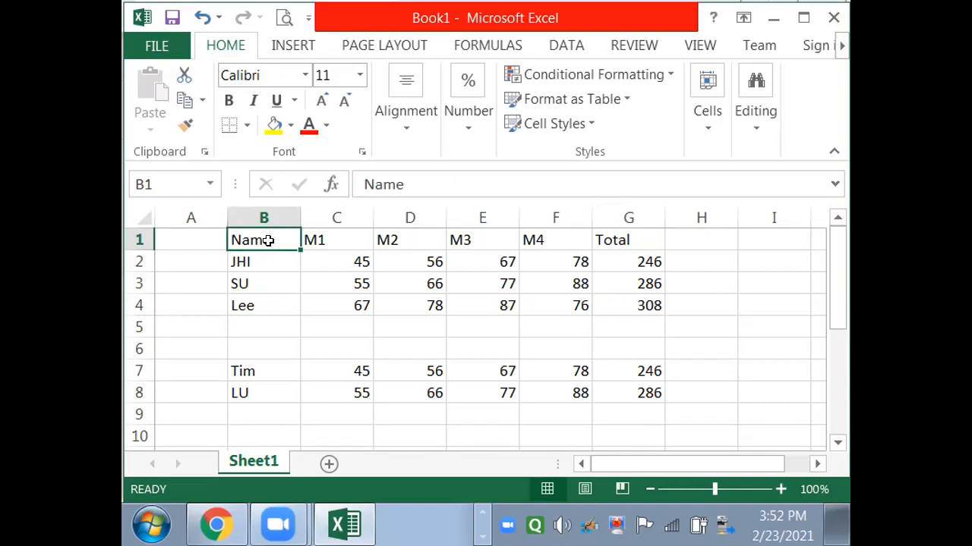
key("Down")
key("Down")
key("Down")
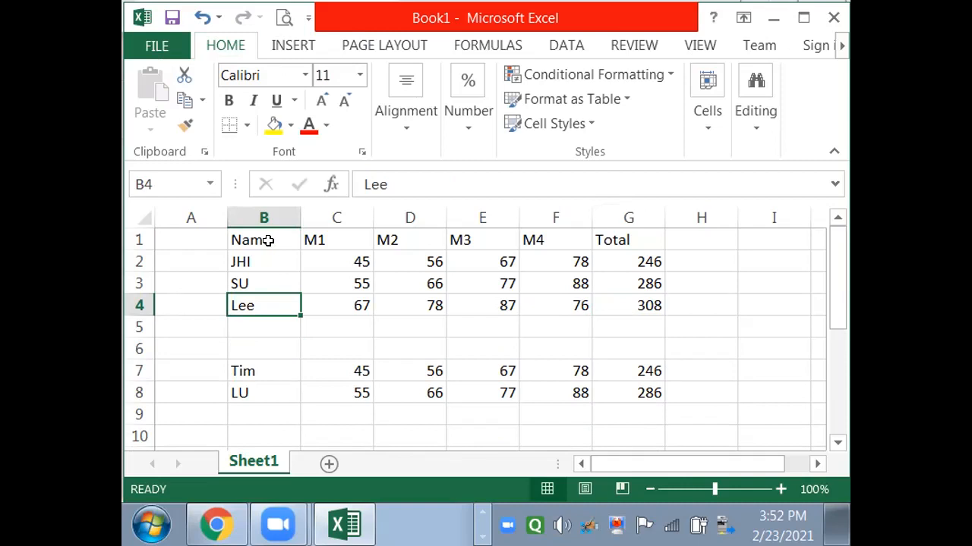
key("ctrl+Down")
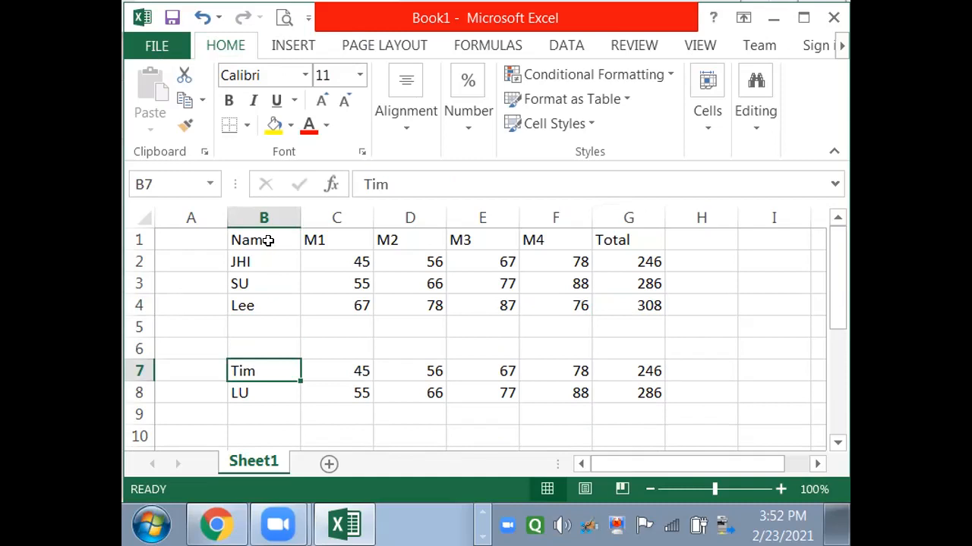
key("Down")
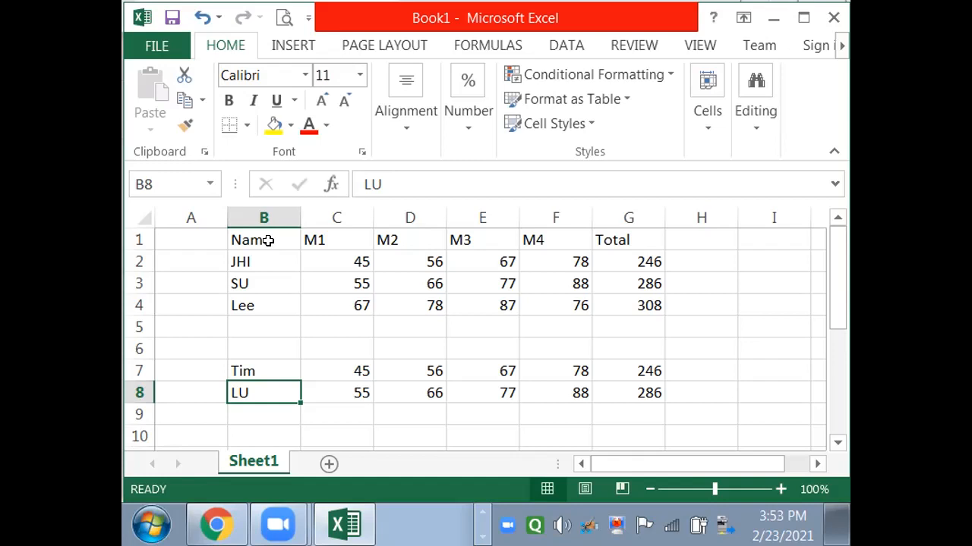
key("ctrl+Right")
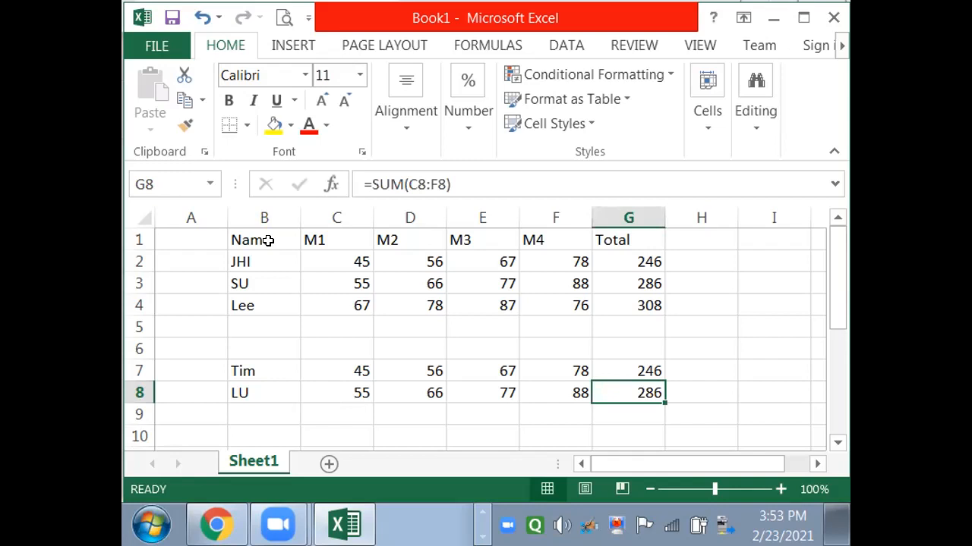
key("ctrl+Left")
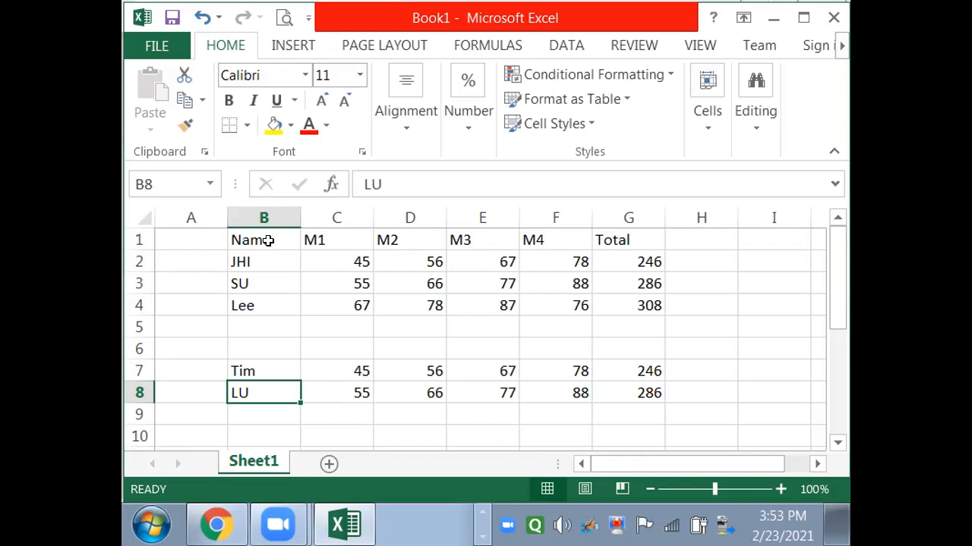
- Enter the heading S.No. in A1 and number the first block's records 1, 2 and 3 in A2:A4
left_click(189, 255)
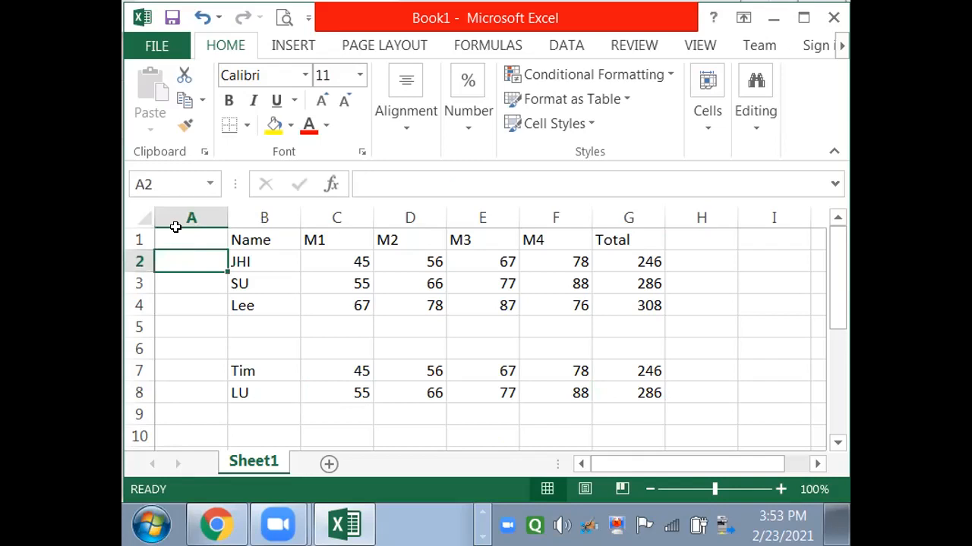
left_click(175, 227)
type("S.")
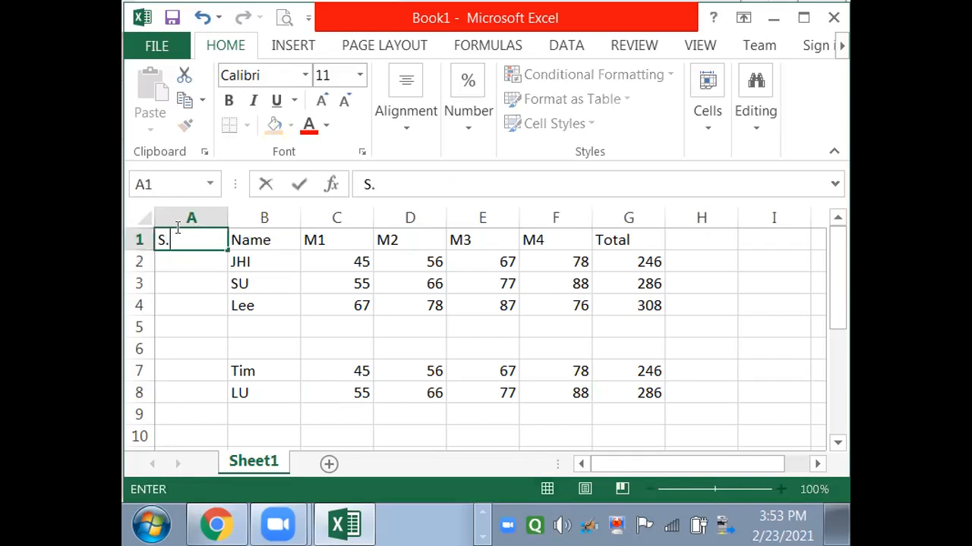
type("No.")
key("Return")
type("1")
key("Return")
type("2")
key("Return")
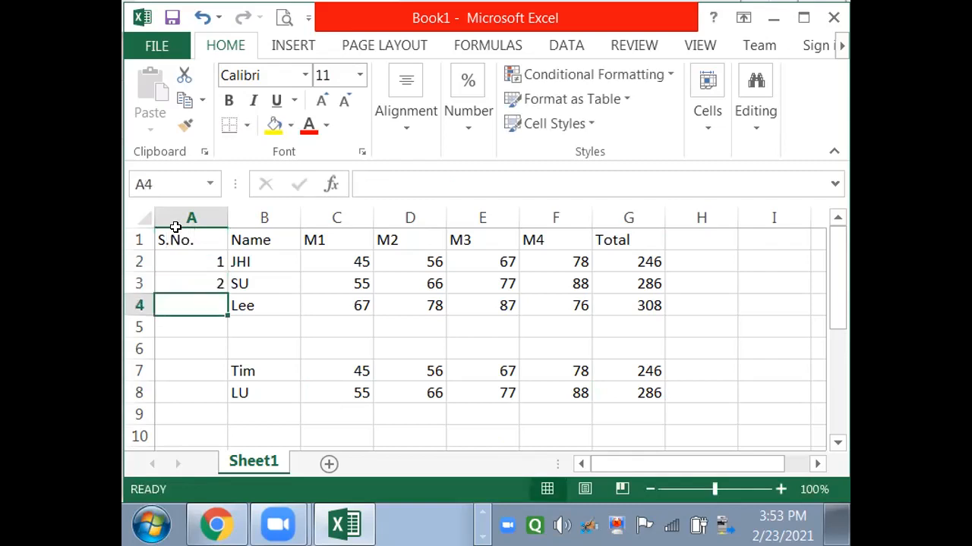
type("3")
key("Return")
- Number the records of the other two blocks 1 and 2 in A7:A8 and A11:A12, and go back to A1
key("Return")
key("Return")
type("1")
key("Return")
type("2")
key("Return")
key("Return")
key("Return")
type("1")
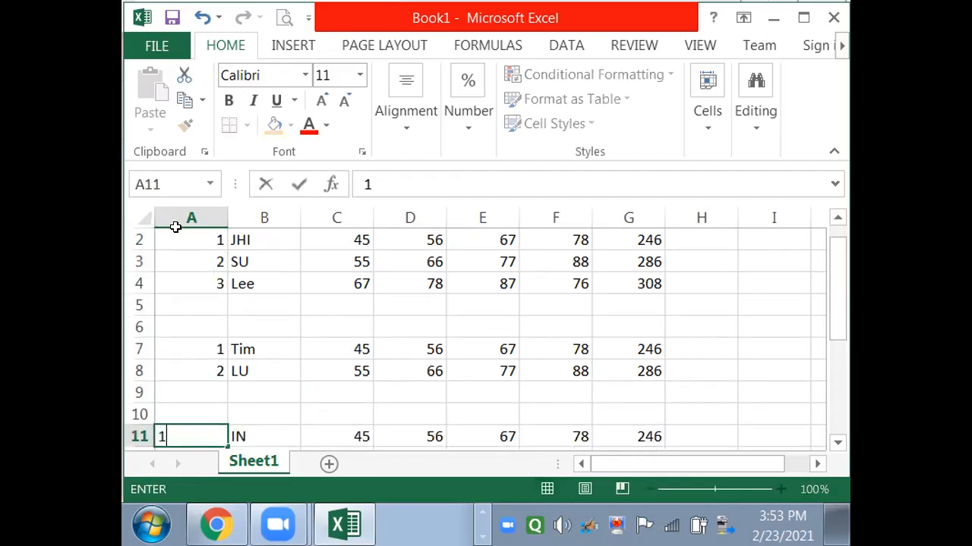
key("Return")
type("2")
key("Return")
key("Up")
key("Up")
key("Up")
key("Up")
key("Up")
key("Up")
key("Up")
key("Up")
key("Up")
key("Up")
key("Up")
key("Up")
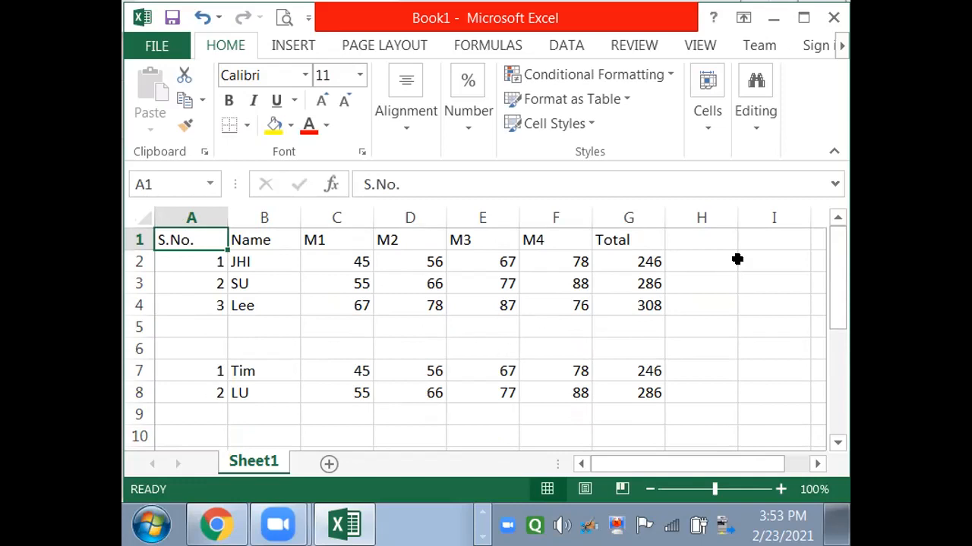
- Count the numbers in the whole of column A with a COUNT formula in H3, and review the serial numbers in A2:A4
left_click(716, 285)
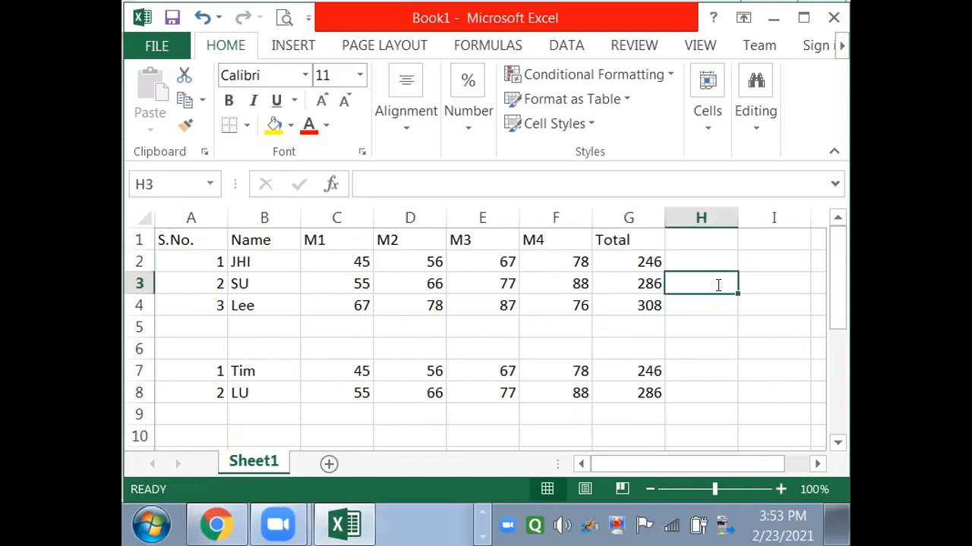
type("=count(")
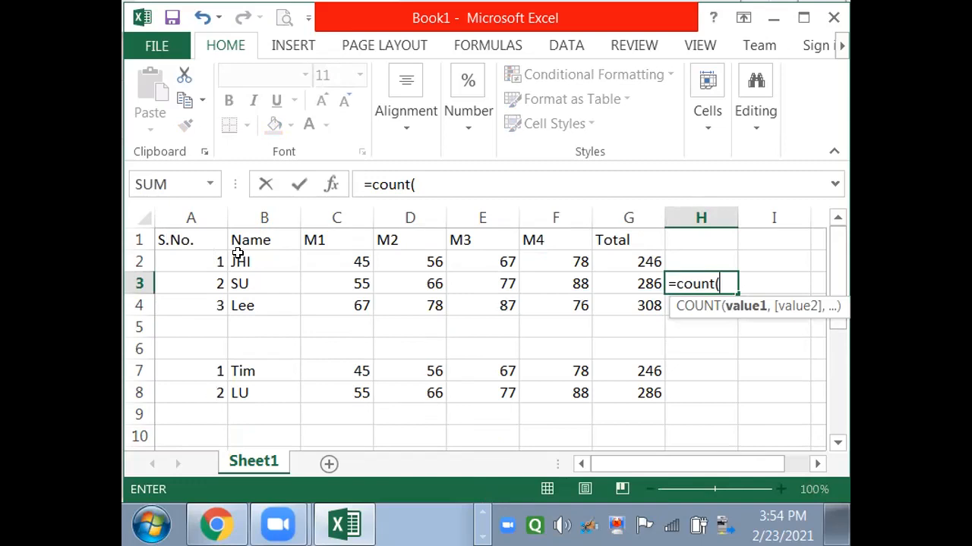
left_click(174, 216)
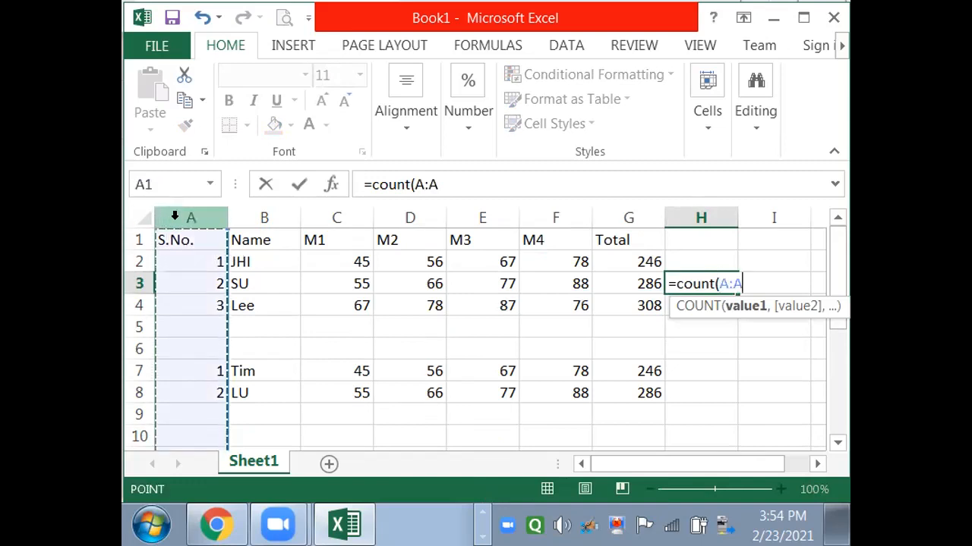
type(")")
key("Return")
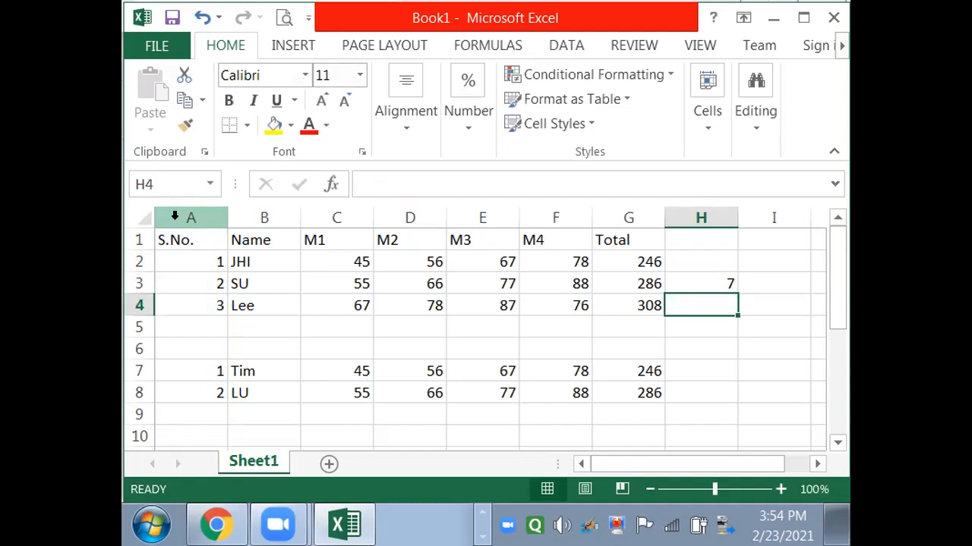
left_click(209, 261)
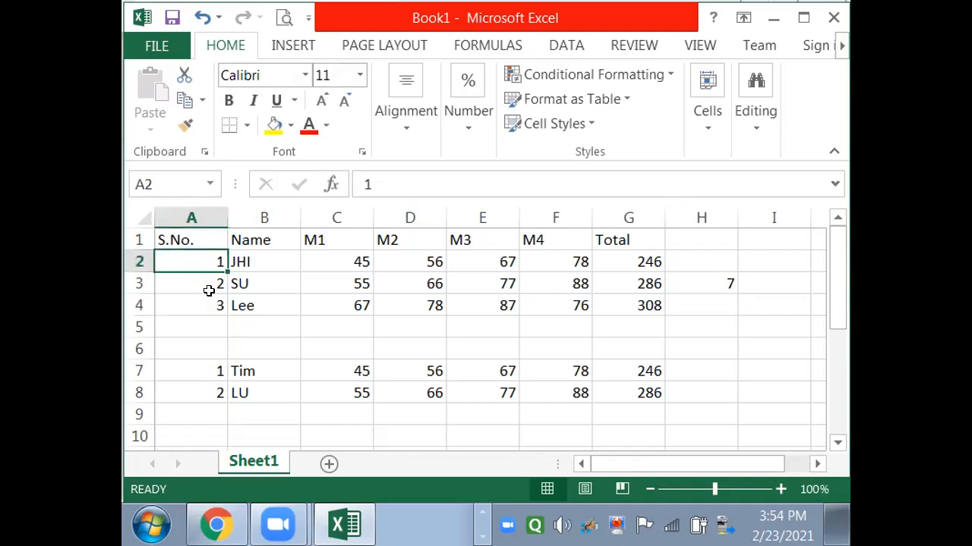
left_click_drag(209, 291, 214, 298)
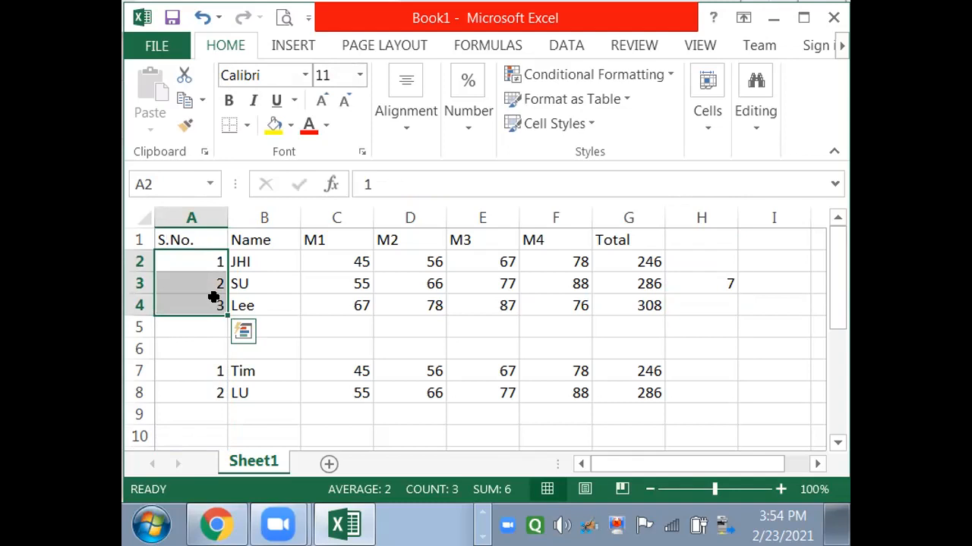
left_click(213, 298)
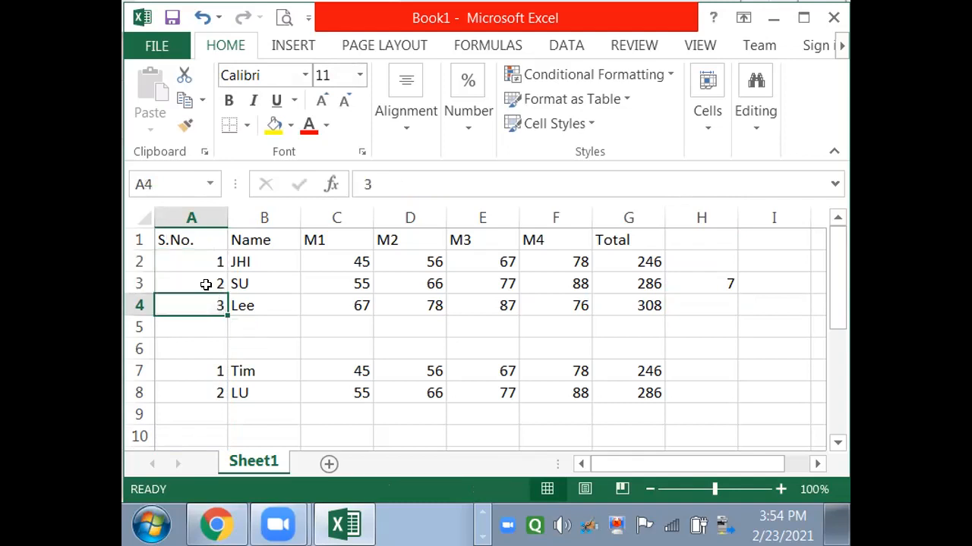
- Delete the S.No. column and clear the leftover COUNT formula from G3
left_click(191, 217)
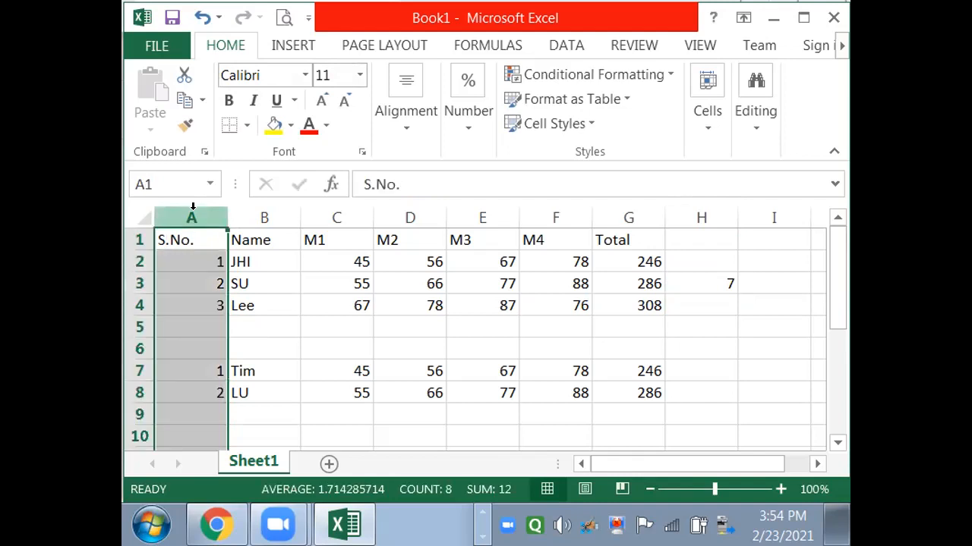
right_click(193, 208)
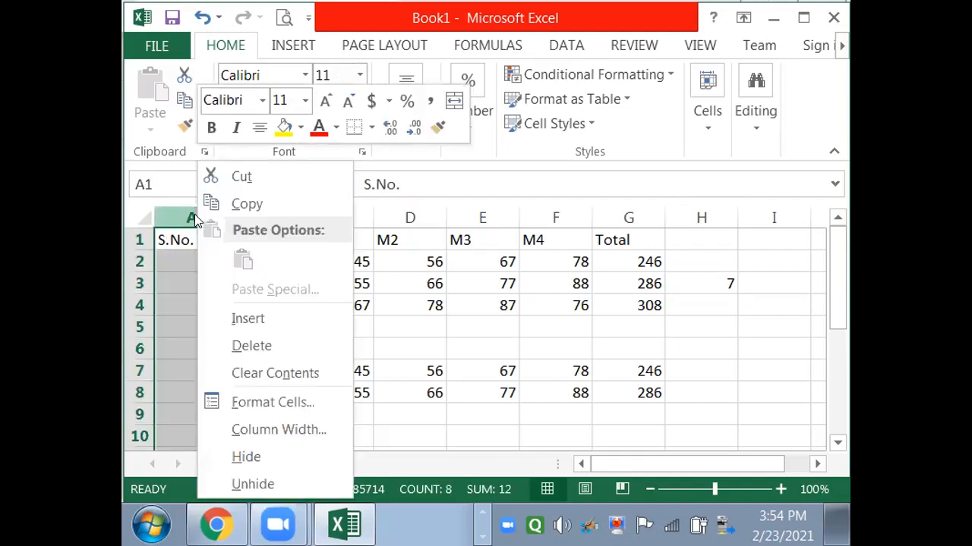
left_click(259, 337)
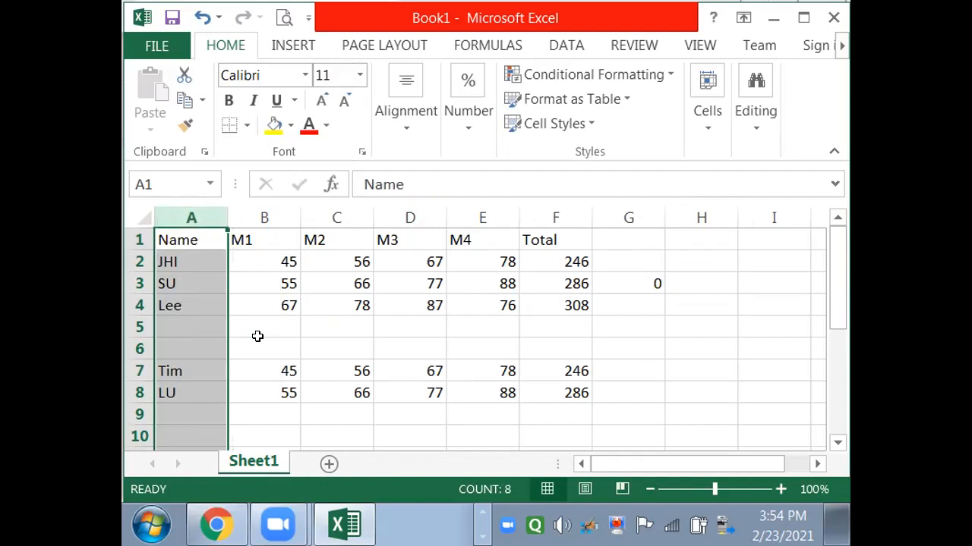
left_click(625, 287)
key("Delete")
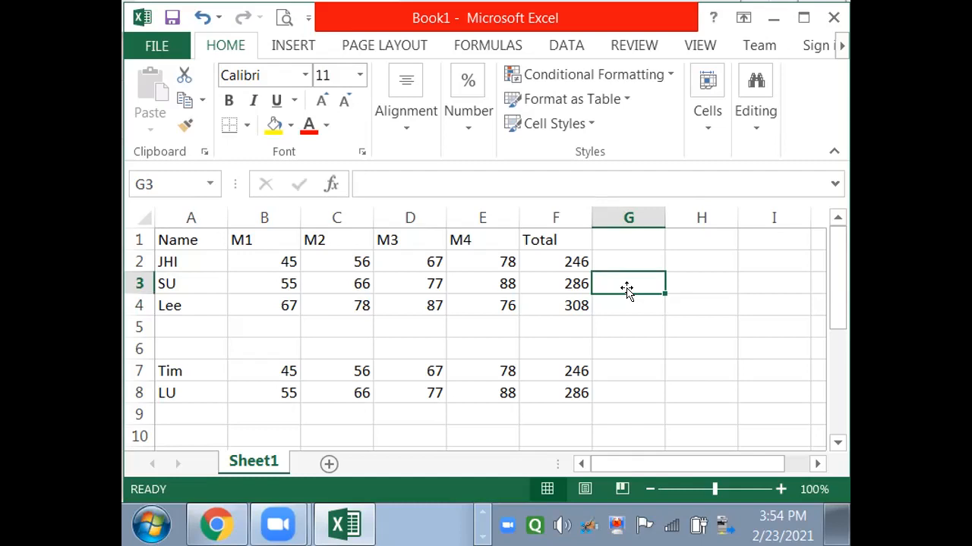
- Count the numbers in the whole of column A with a COUNT formula in G3
type("=")
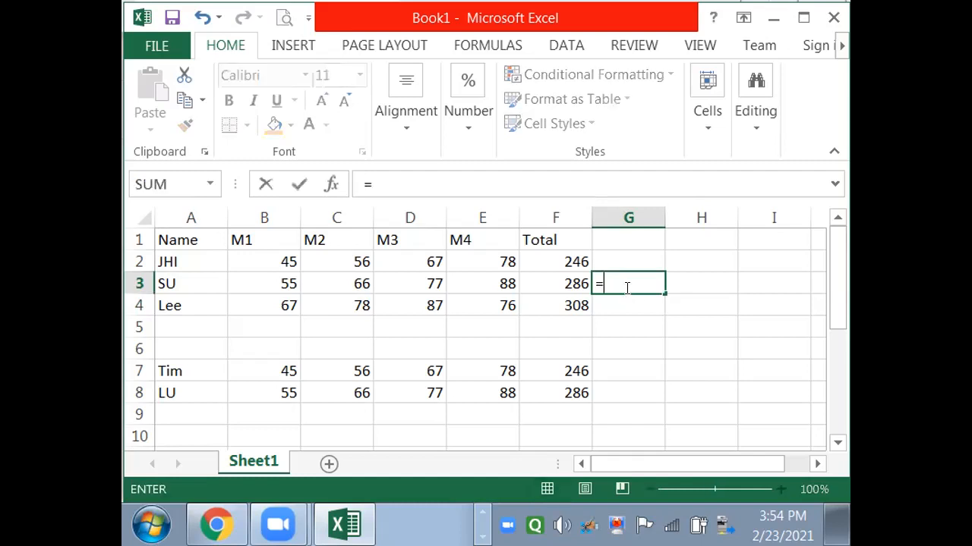
type("count(")
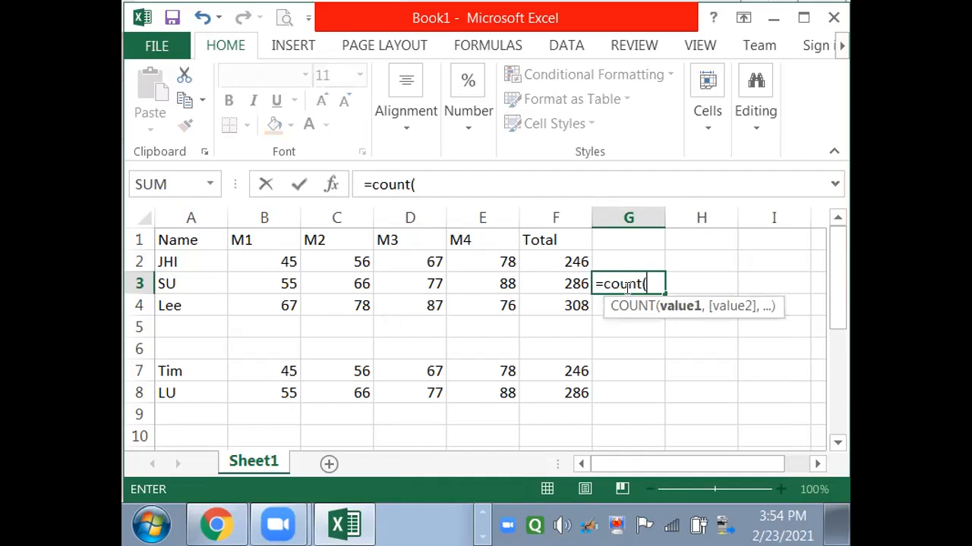
left_click(176, 217)
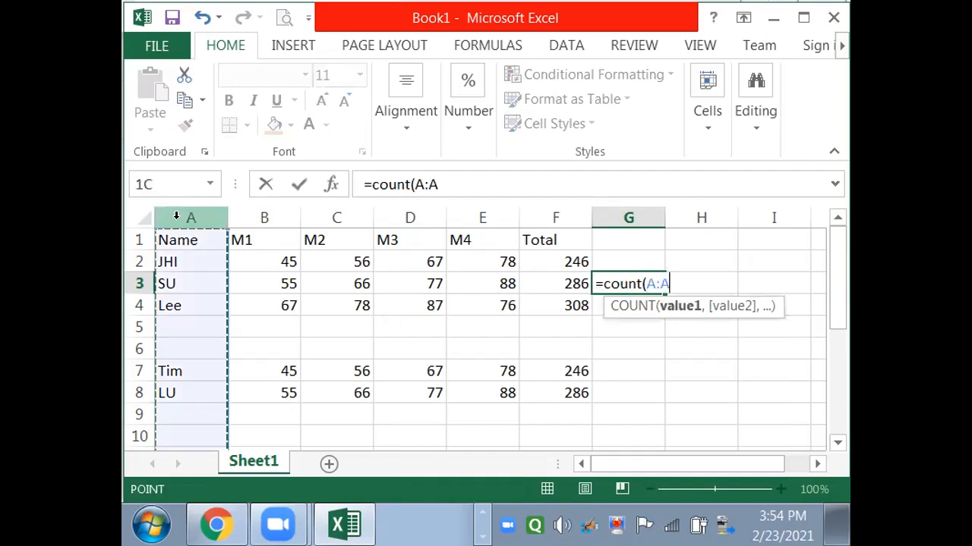
type(")")
key("Return")
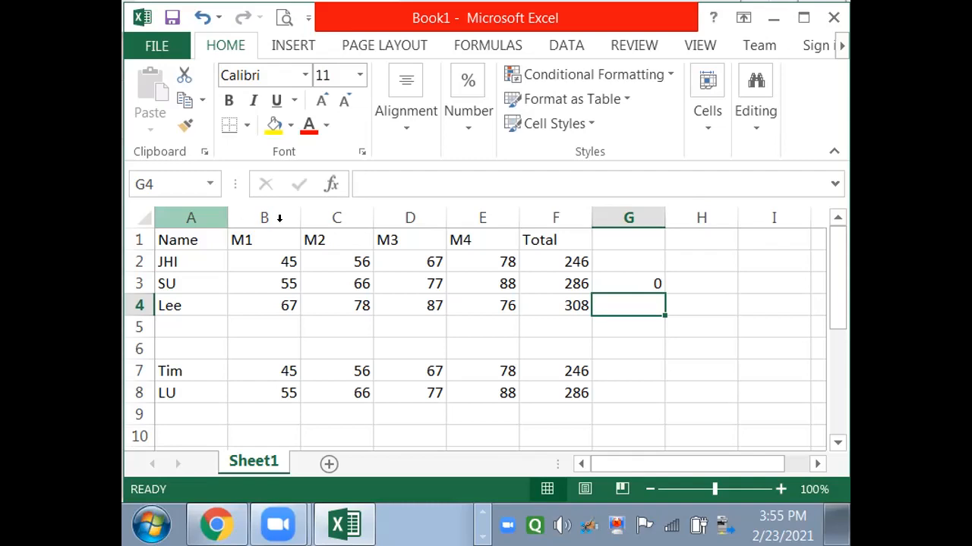
- Replace the formula in G3 with COUNTA over the whole of column A, and check the heading in A1
left_click(651, 279)
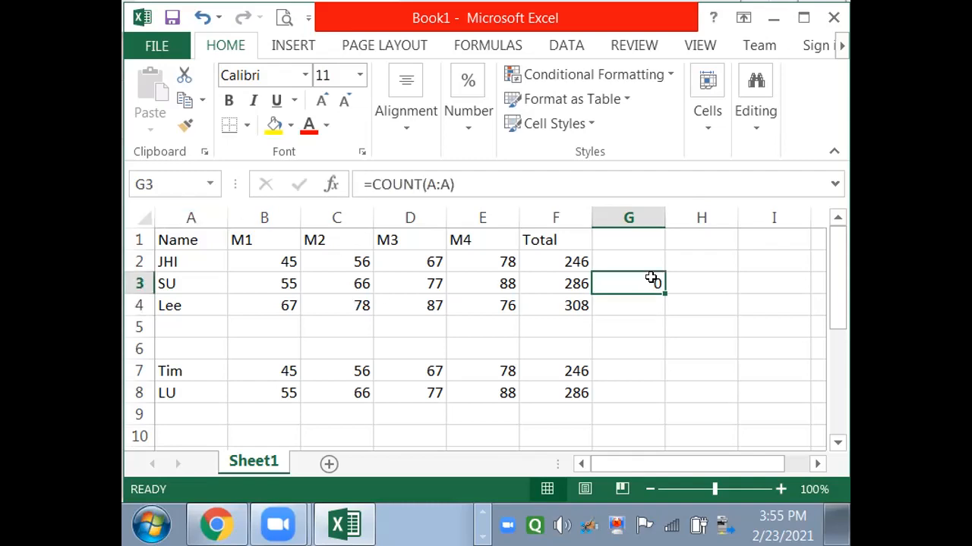
type("=c")
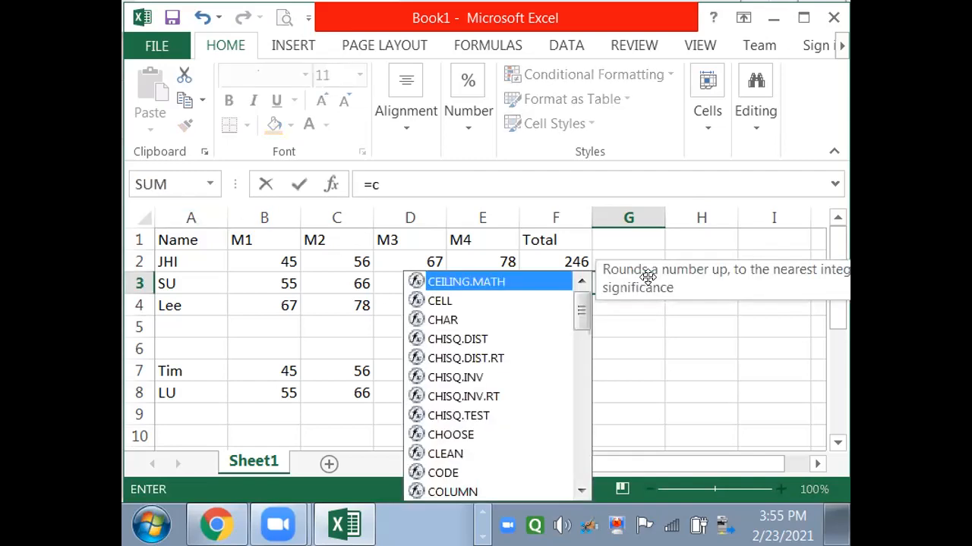
type("ounta")
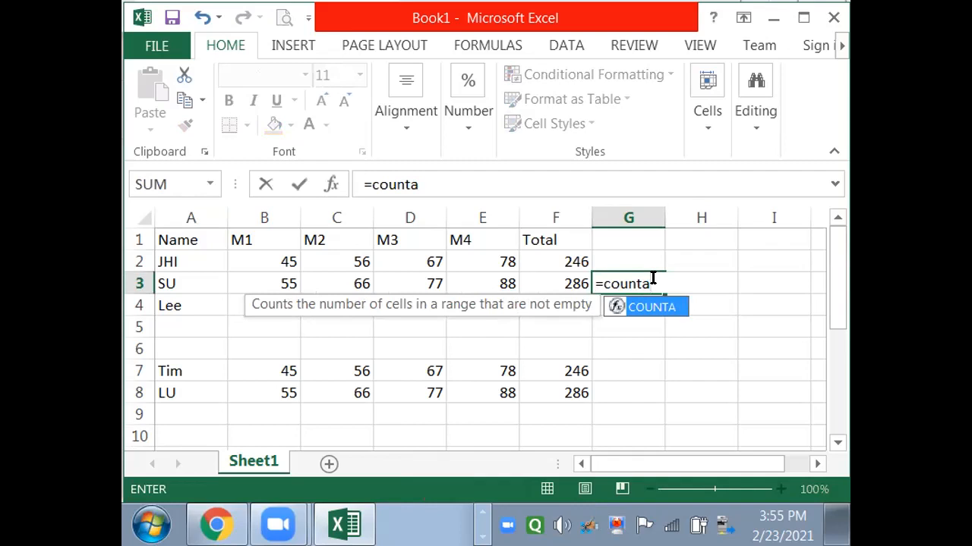
type("(")
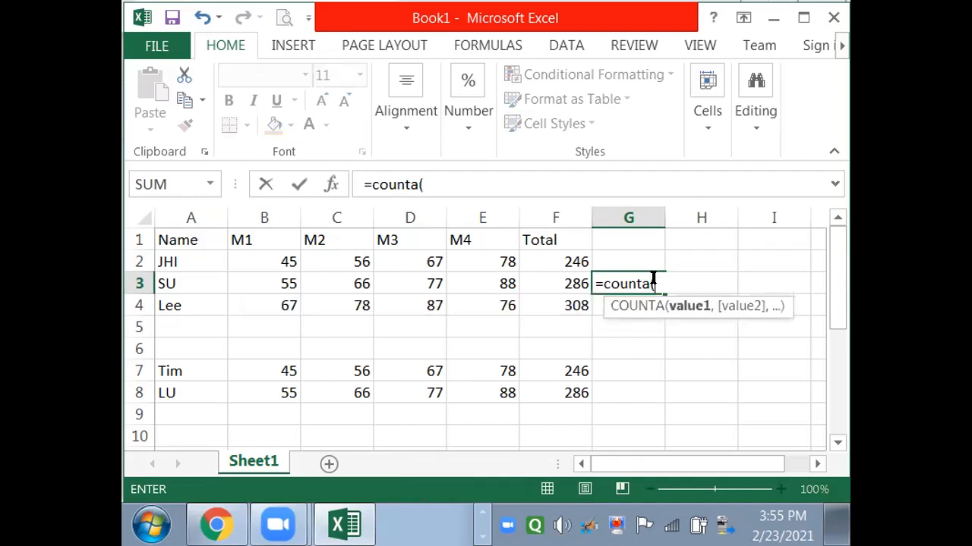
left_click(182, 219)
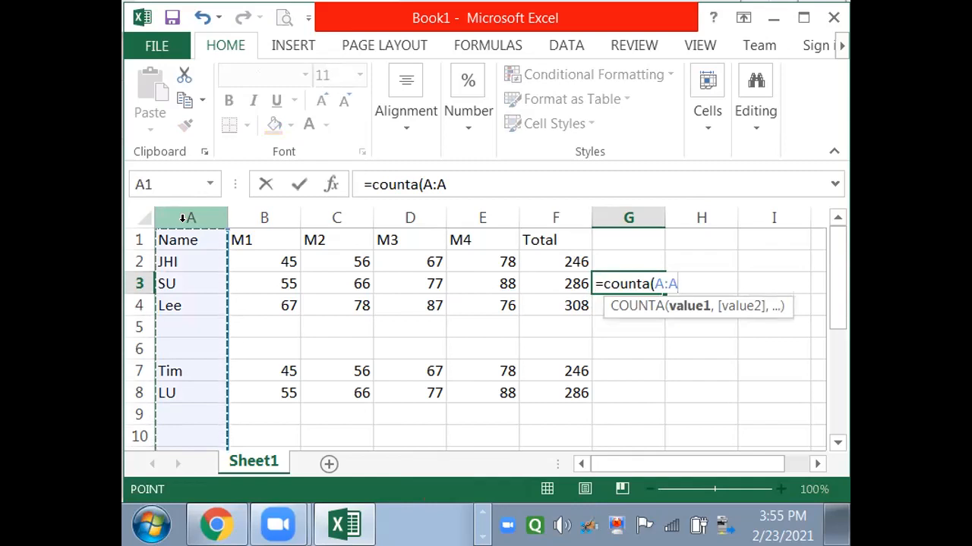
key("Return")
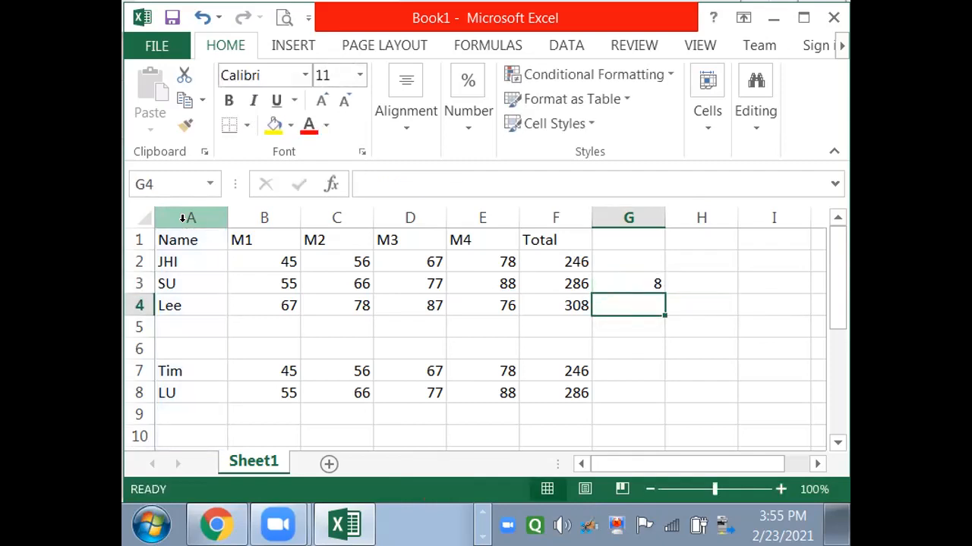
left_click(169, 239)
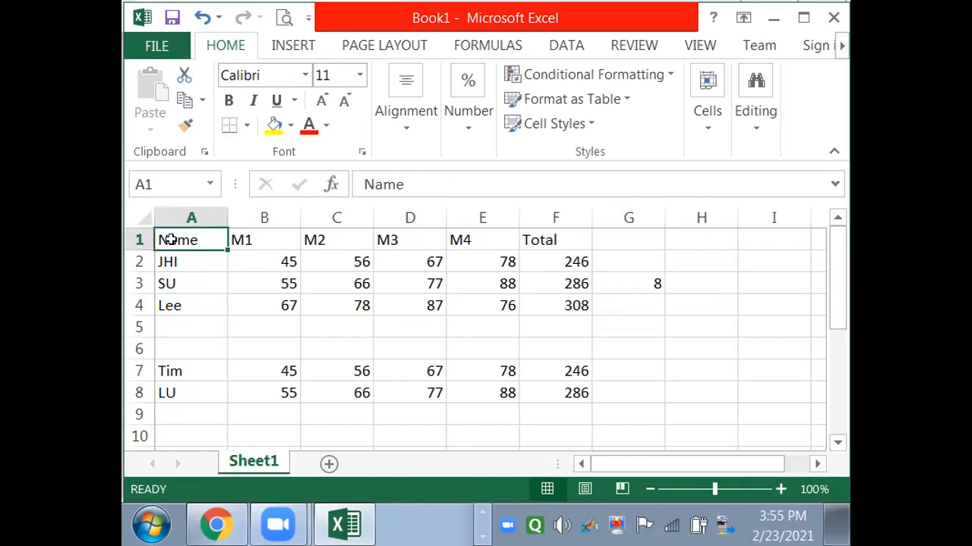
- Subtract 1 from the COUNTA formula in G3 to leave out the heading
left_click(632, 275)
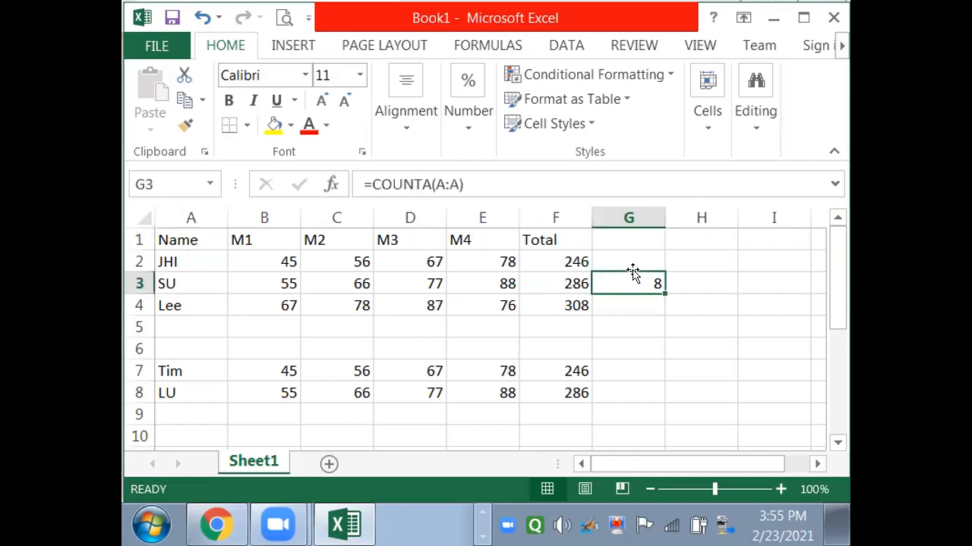
left_click(537, 186)
type("-1")
key("Return")
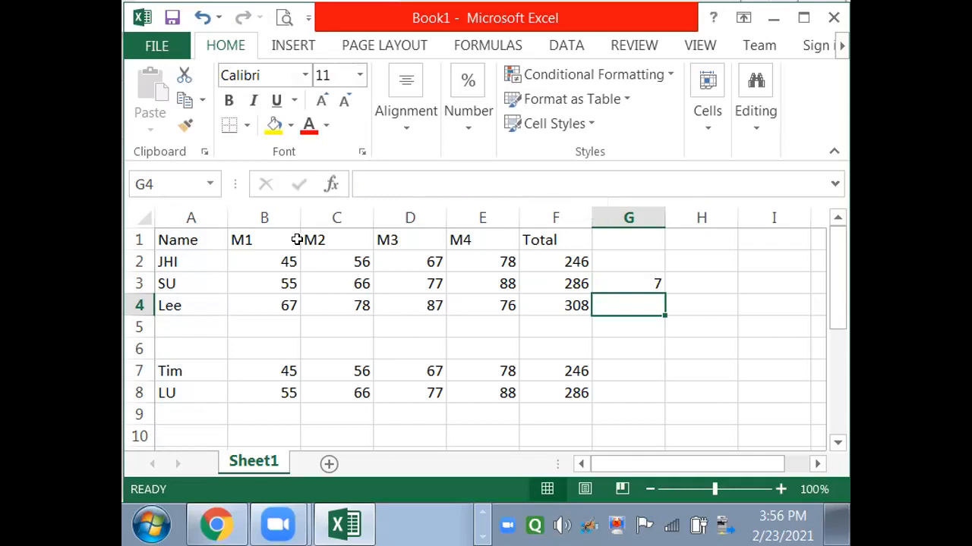
- Copy the heading row 1 into the empty row 6 above the second block
left_click(137, 240)
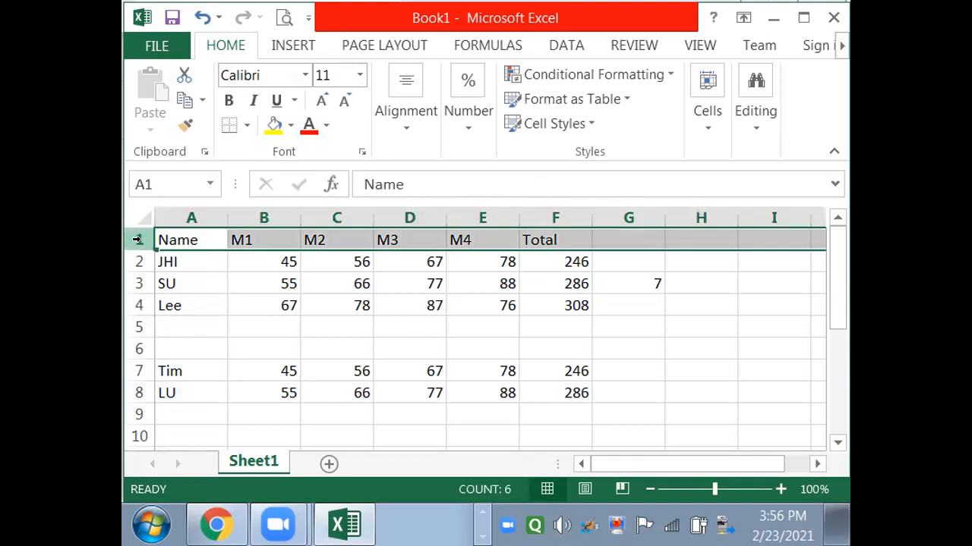
key("ctrl+c")
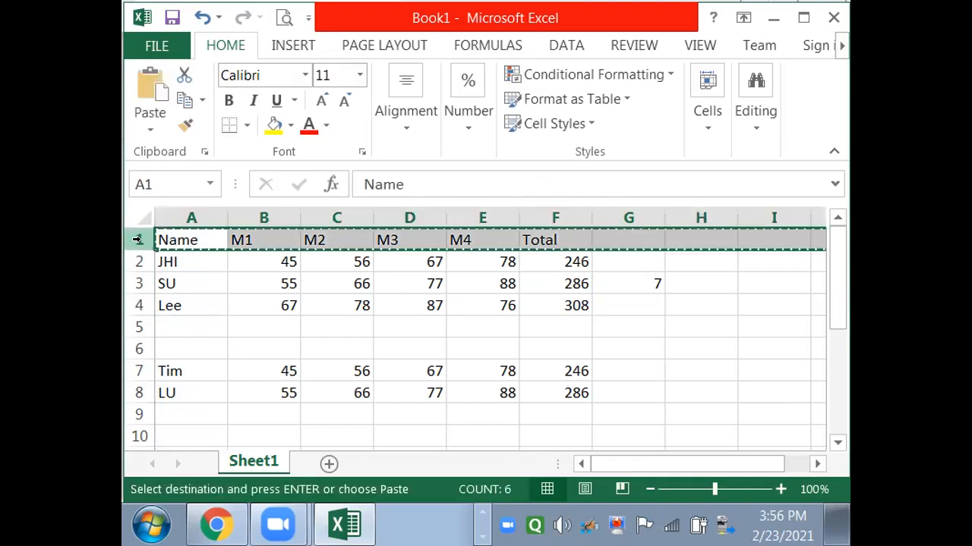
left_click(157, 349)
key("ctrl+v")
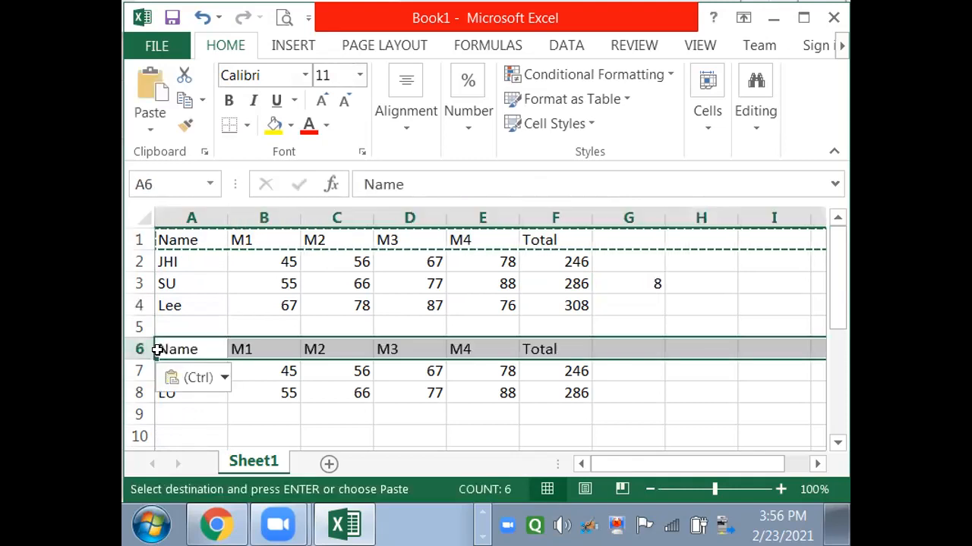
- Paste the copied heading row into row 10 above the third block, and go back to A1
key("Down")
key("Down")
key("Down")
key("Down")
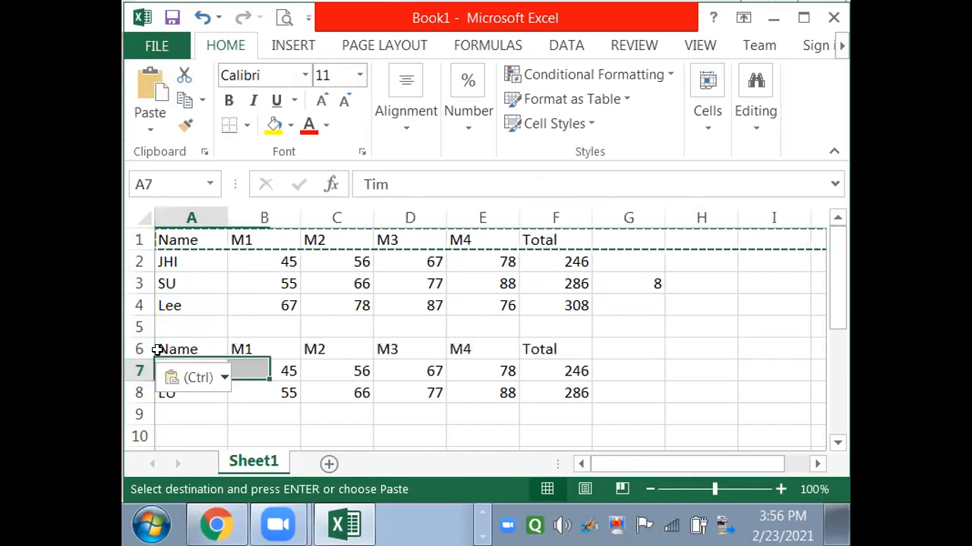
key("Down")
key("Up")
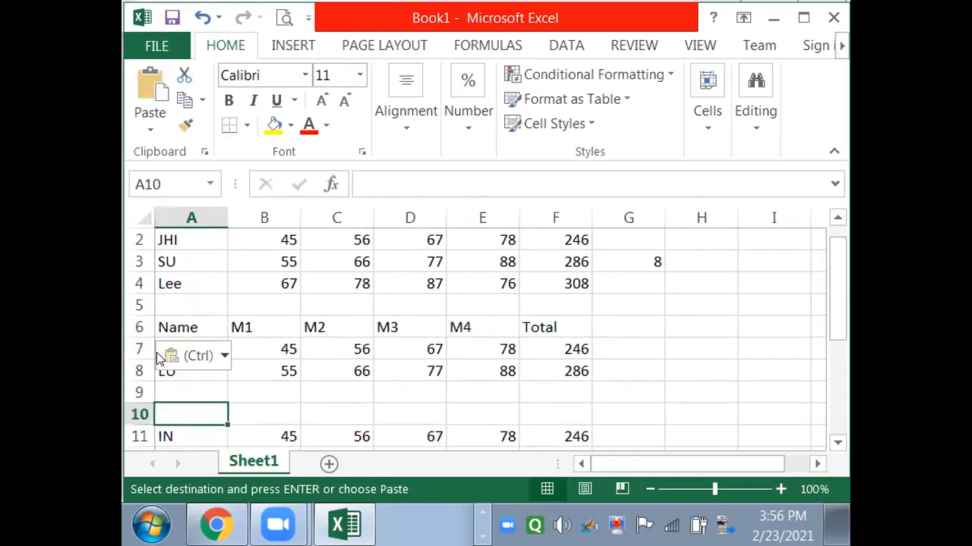
key("ctrl+v")
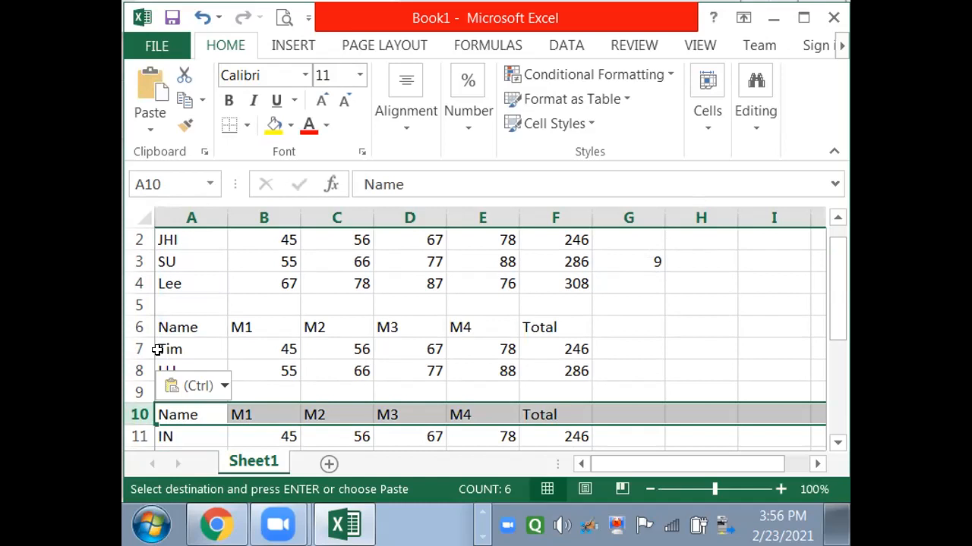
key("Up")
key("Up")
key("Up")
key("Up")
key("Up")
key("Up")
key("Up")
key("Up")
key("Up")
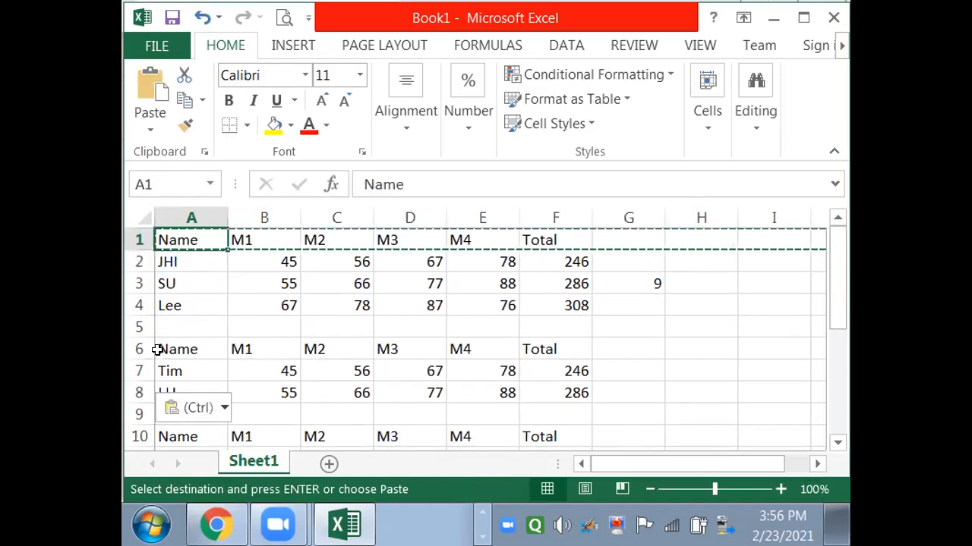
- Change the G3 formula to =COUNTA(A:A)-3, and clear G3
left_click(614, 288)
left_click(495, 184)
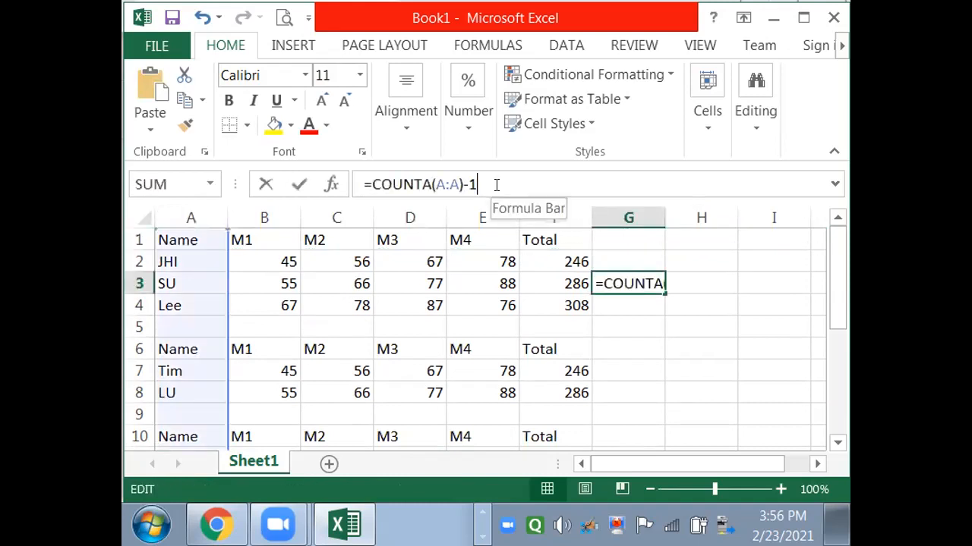
key("BackSpace")
type("3")
key("Return")
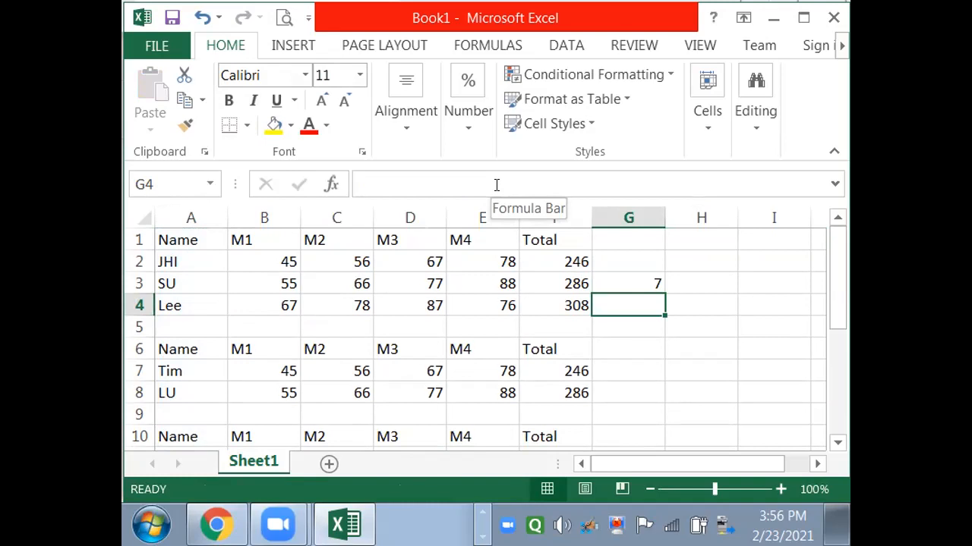
key("Up")
key("Delete")
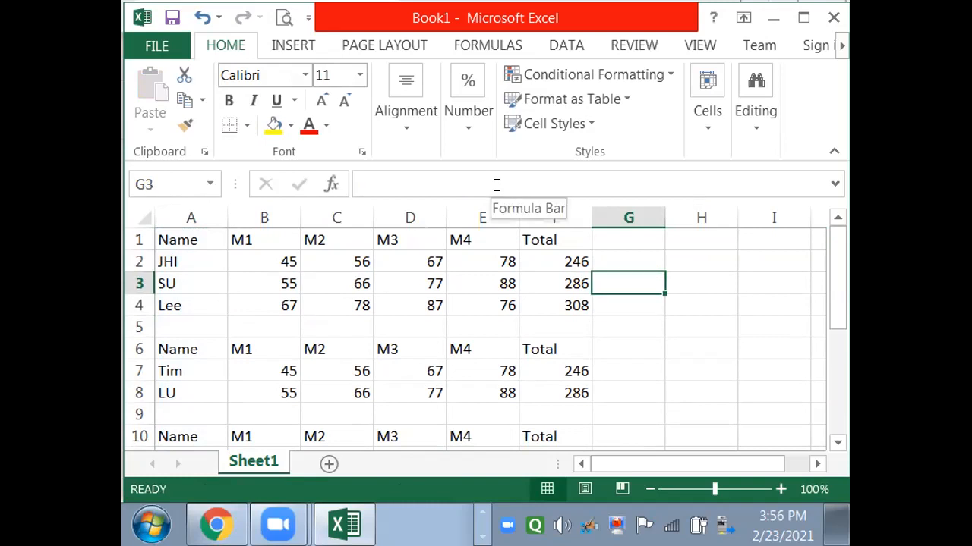
- Add a new worksheet and enter the label Total Students in its cell A2
left_click(328, 462)
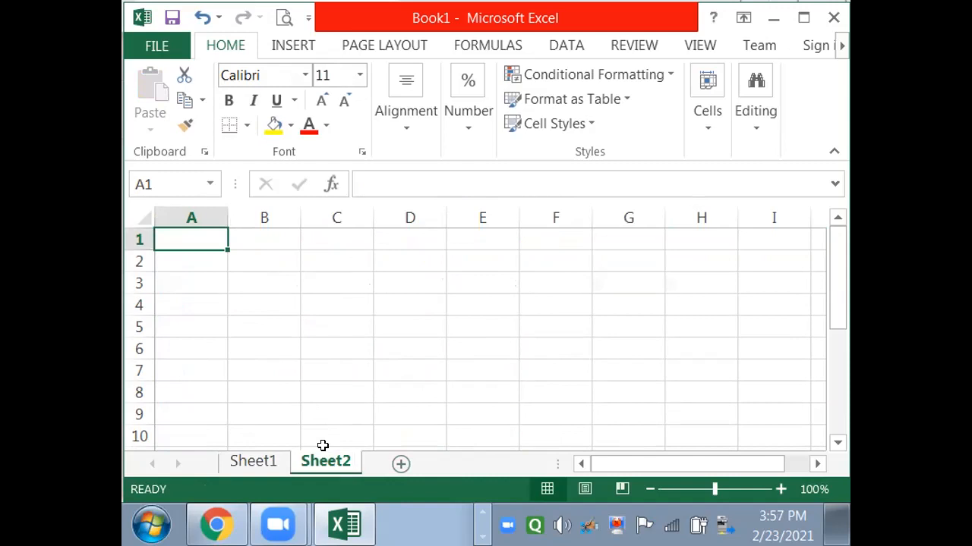
key("Down")
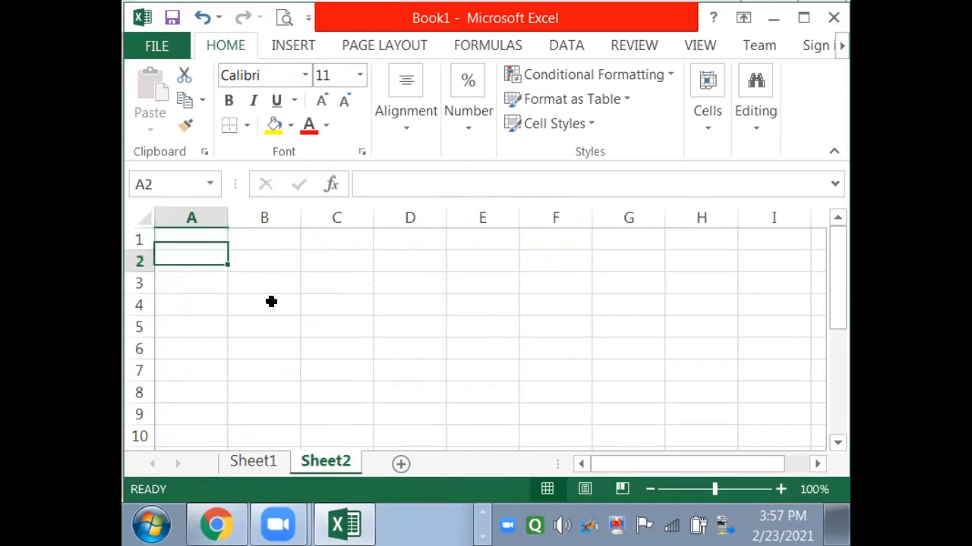
type("T")
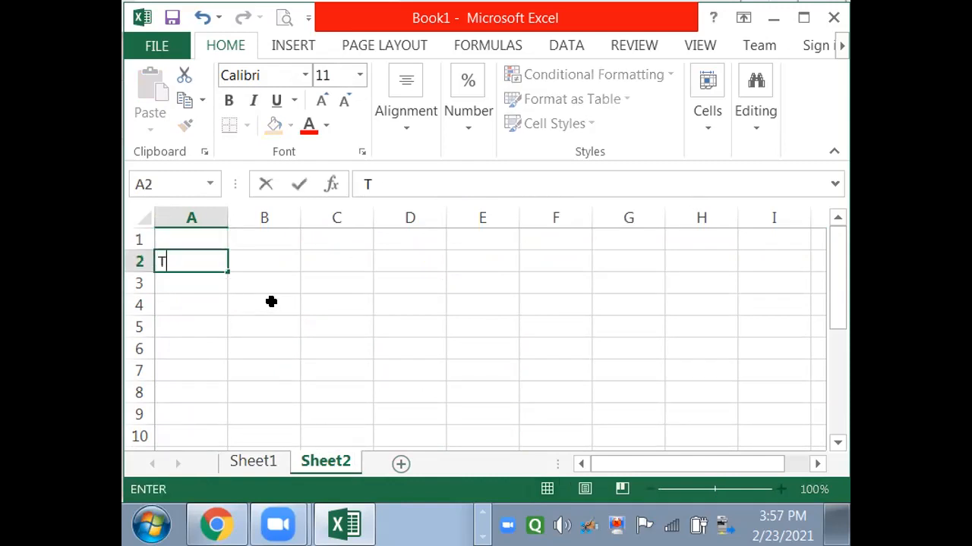
type("otal Students")
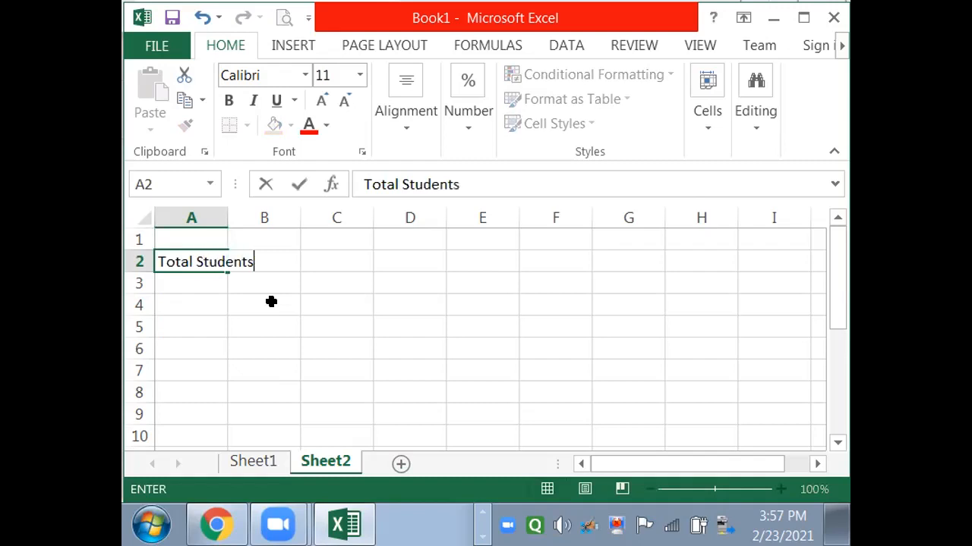
key("Tab")
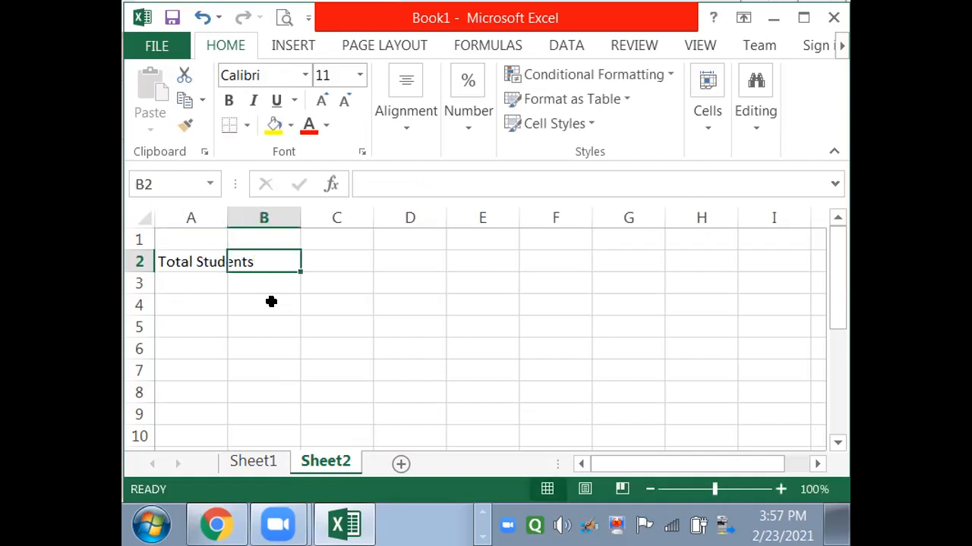
- Count the students in B2 with the formula =COUNTA(Sheet1!A:A)-3
type("=coun")
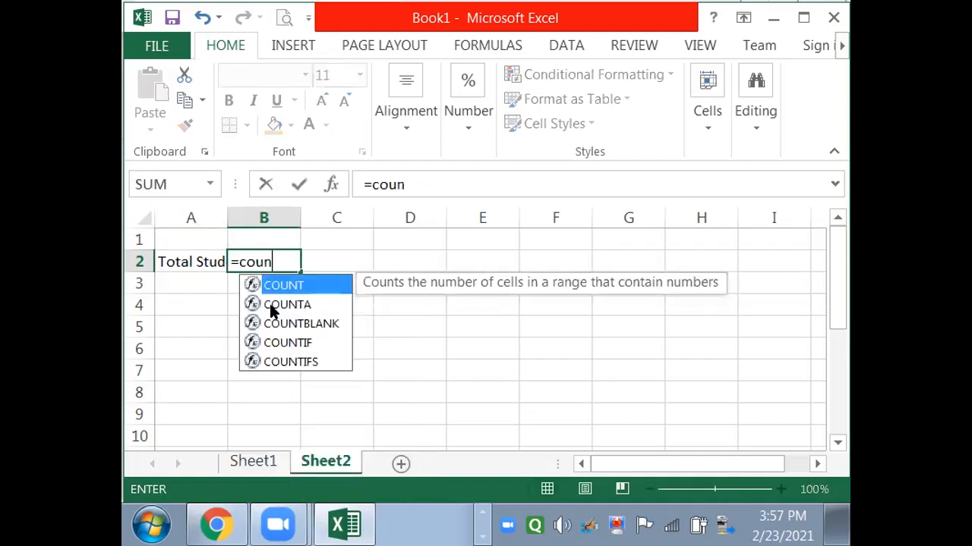
type("ta(")
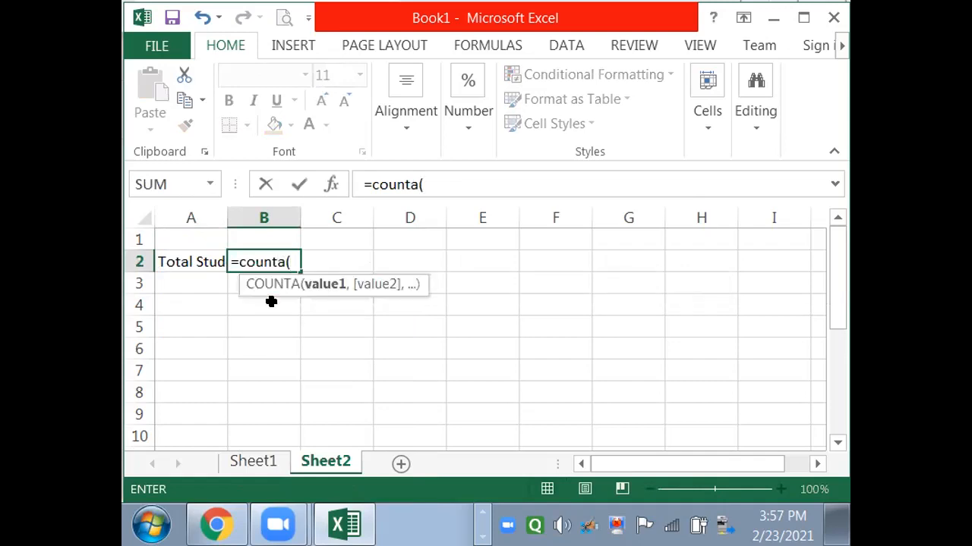
left_click(254, 463)
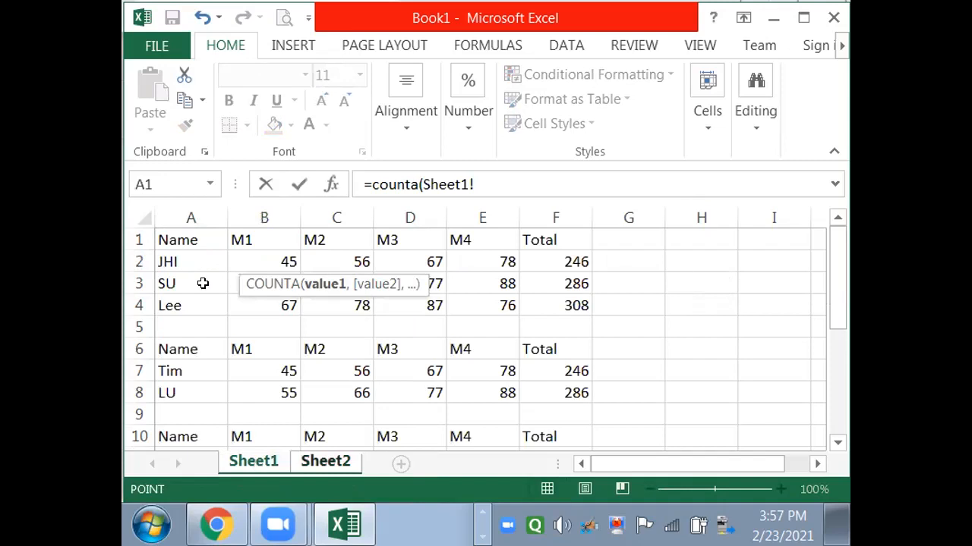
left_click(192, 218)
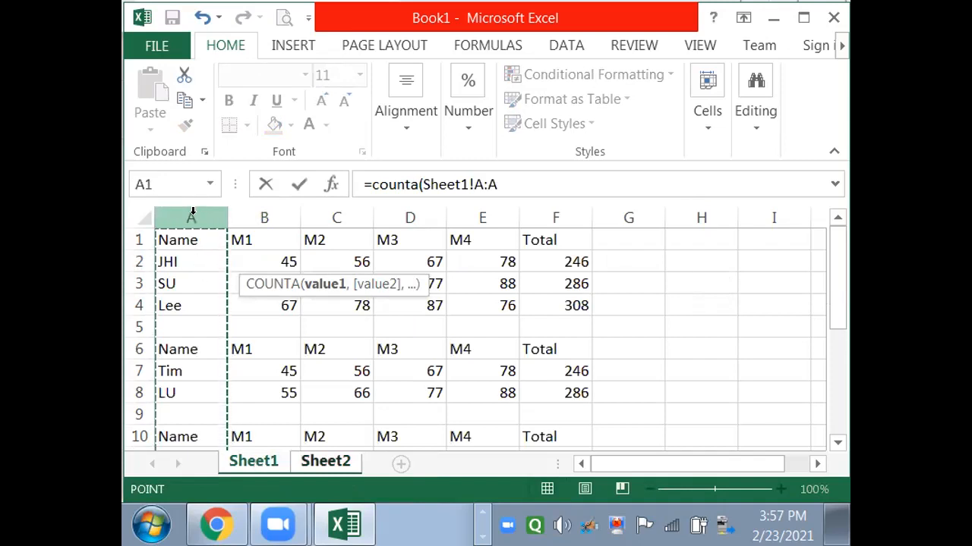
type(")-3")
key("Return")
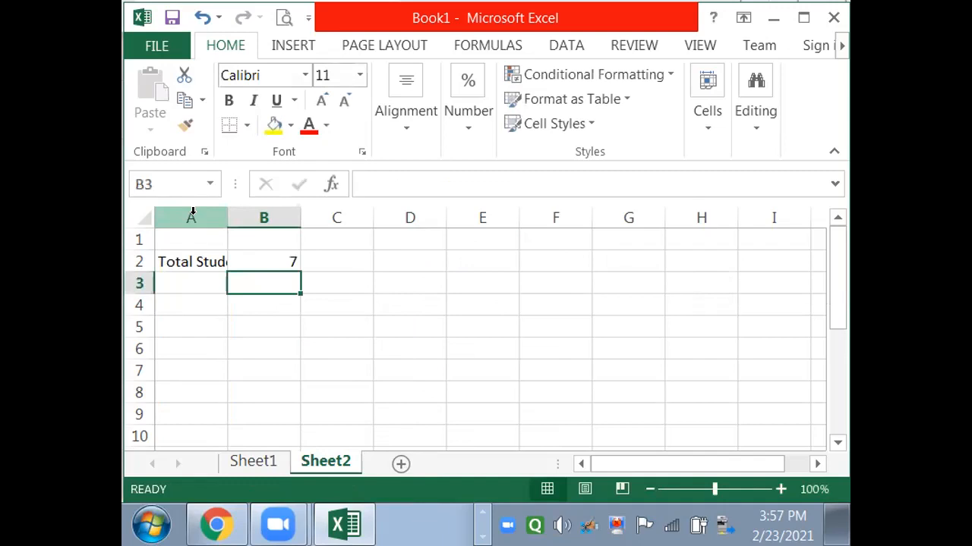
- Autofit column A to the Total Students label, and go back to Sheet1
left_click_drag(224, 207, 224, 208)
double_click(224, 208)
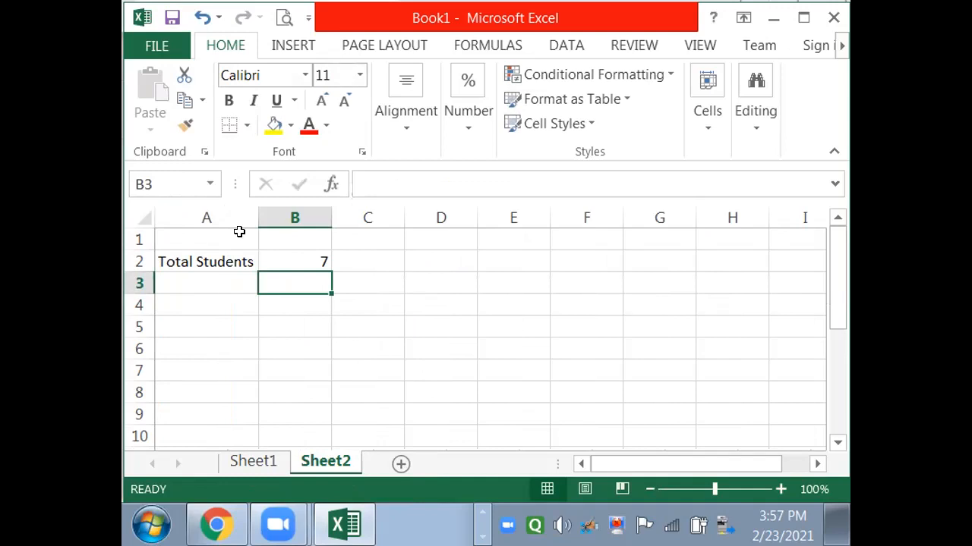
left_click(274, 466)
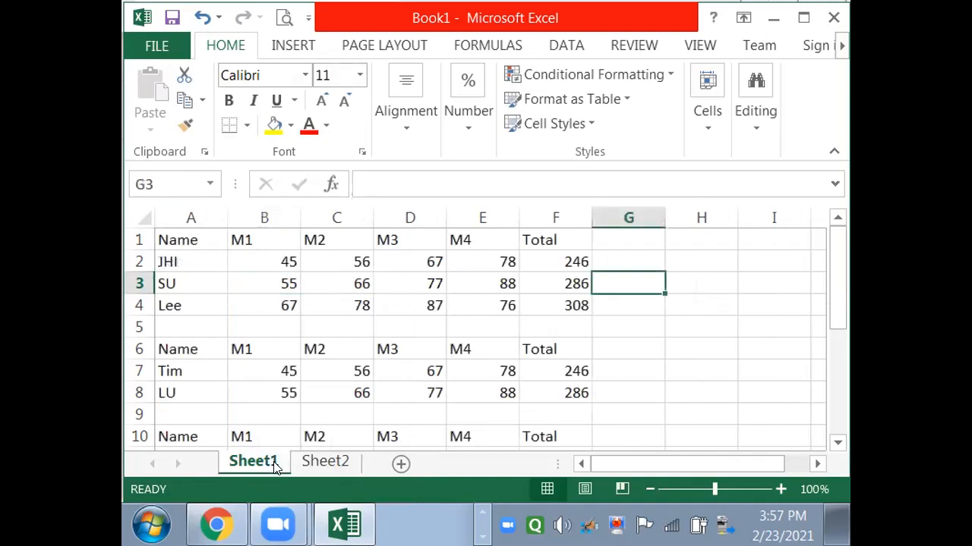
- Delete the blank rows and repeated heading rows between the student records on Sheet1, keeping only the row 1 headings
left_click(261, 270)
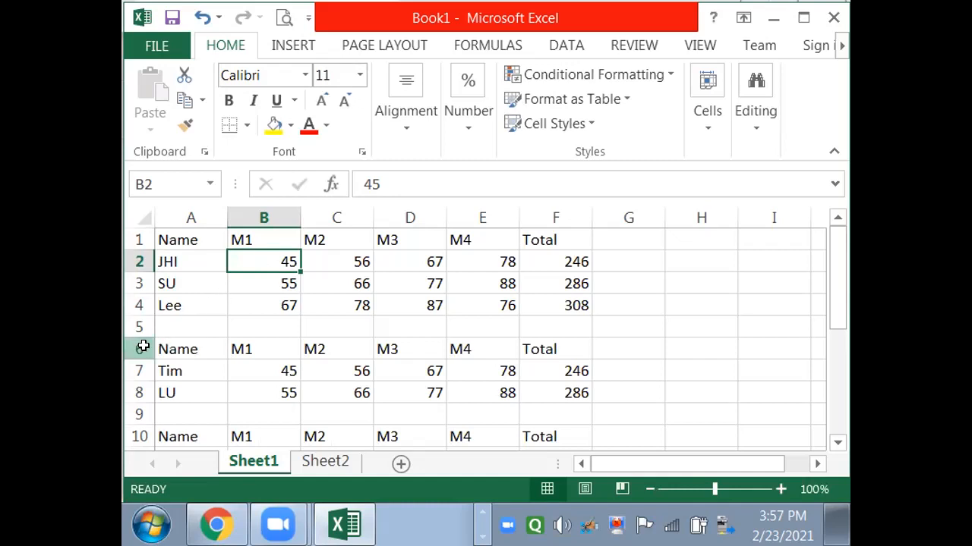
left_click(138, 348)
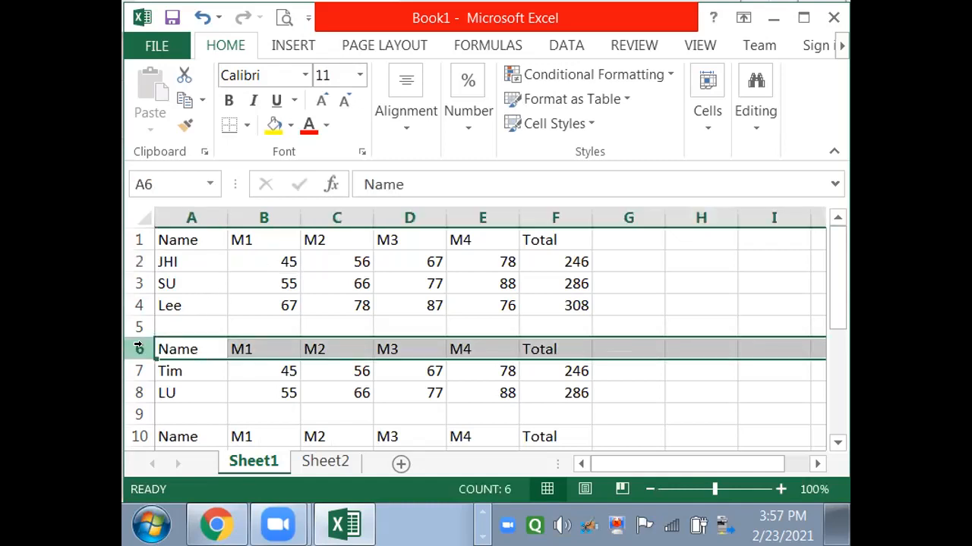
left_click_drag(140, 317, 138, 344)
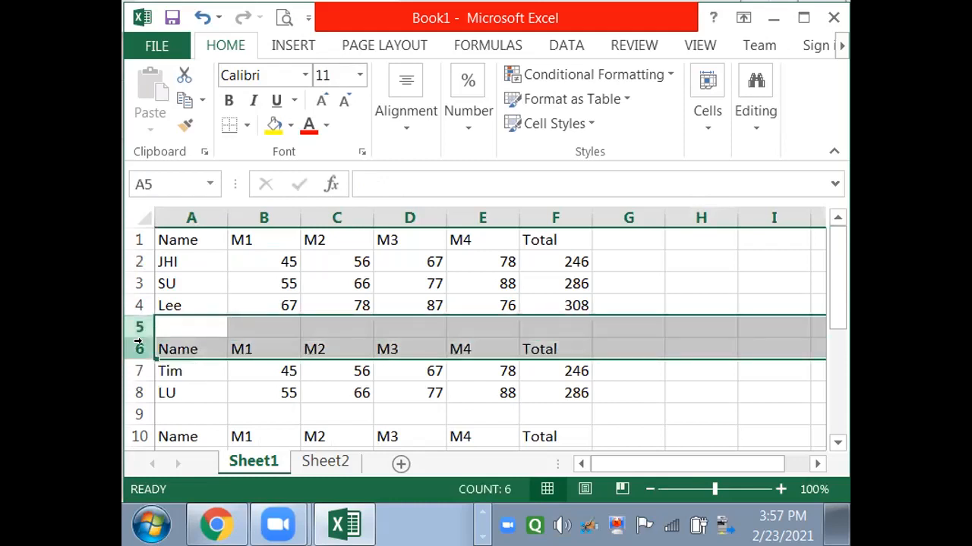
right_click(139, 343)
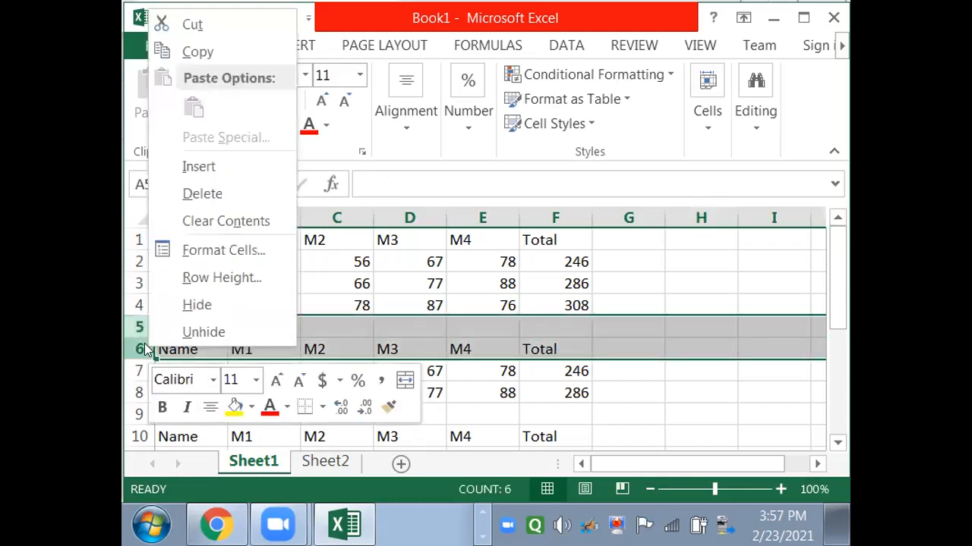
left_click(199, 199)
left_click_drag(139, 370, 139, 393)
right_click(139, 392)
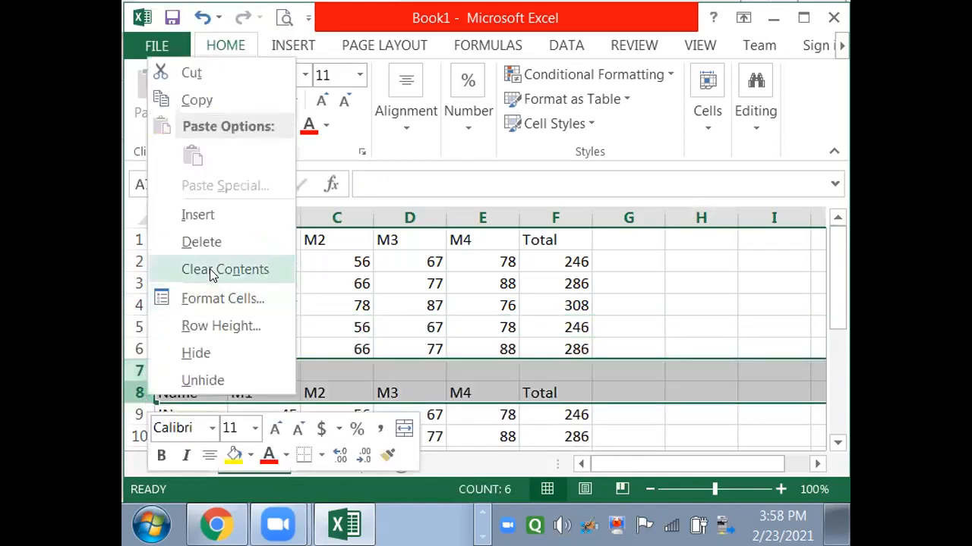
left_click(202, 241)
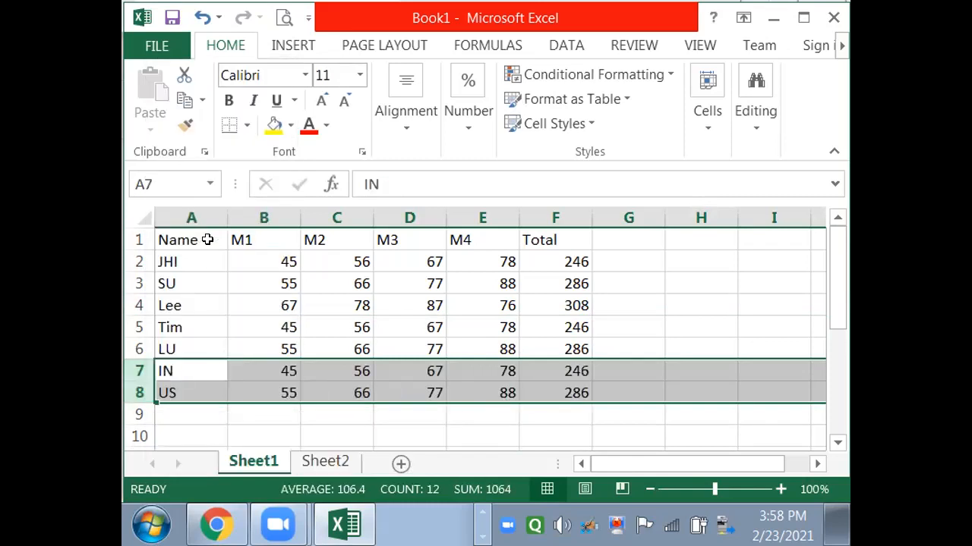
left_click(207, 240)
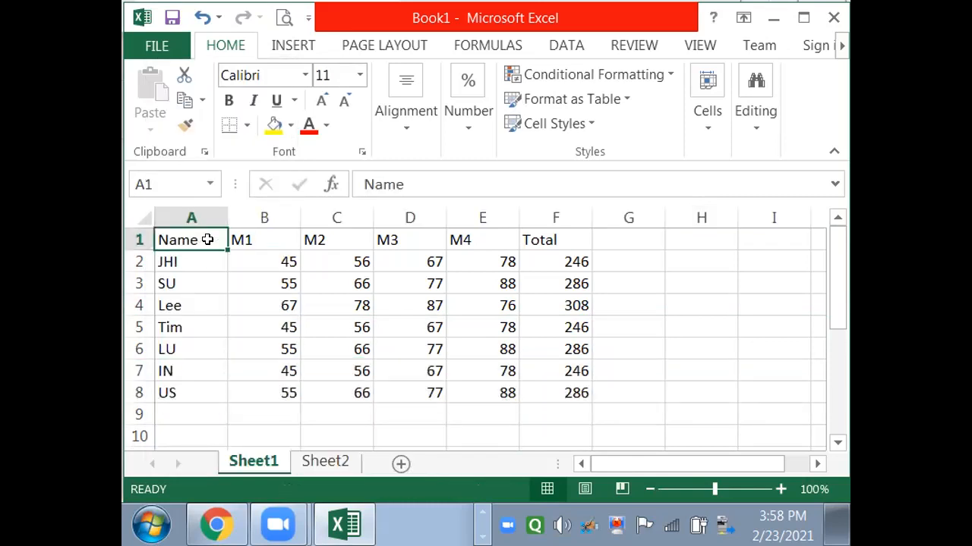
- Change the Total Students formula in B2 of Sheet2 to =COUNTA(Sheet1!A:A)-1
left_click(321, 468)
left_click(295, 257)
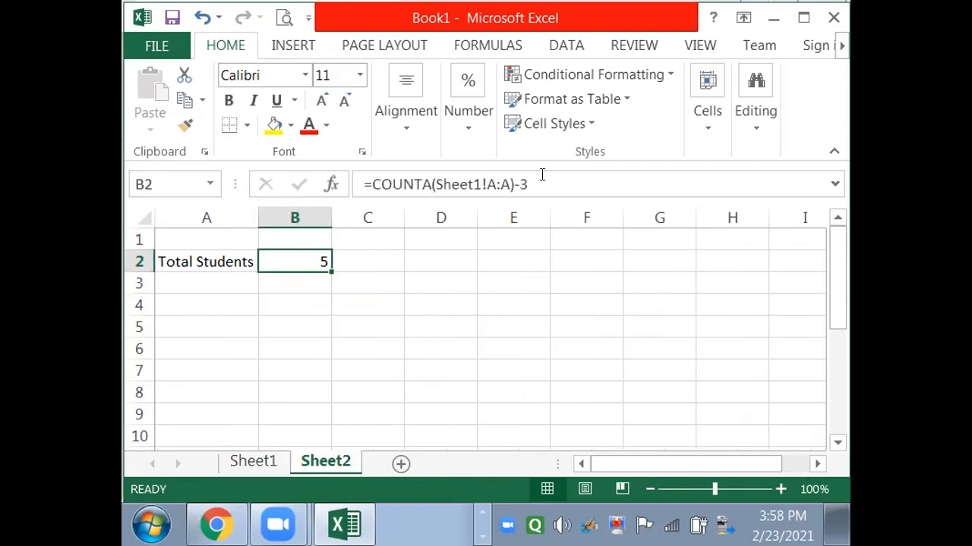
left_click(572, 184)
key("BackSpace")
type("1")
key("Return")
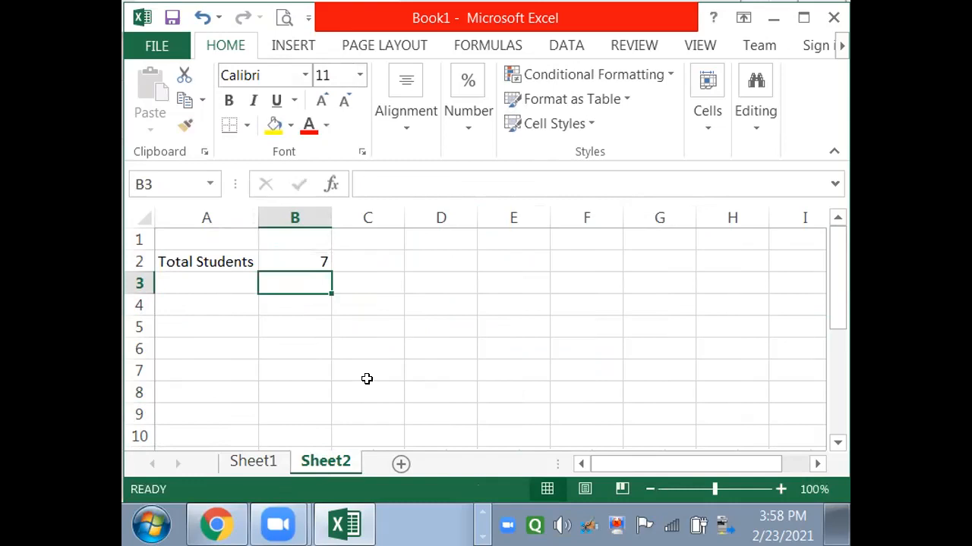
- Insert a new column before M1 on Sheet1 and give it the heading Class
left_click(267, 463)
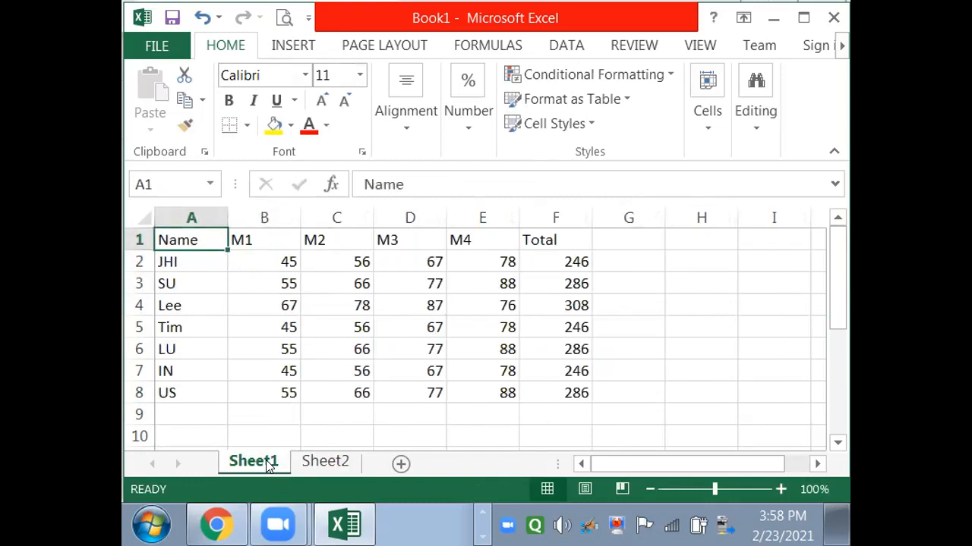
left_click(264, 239)
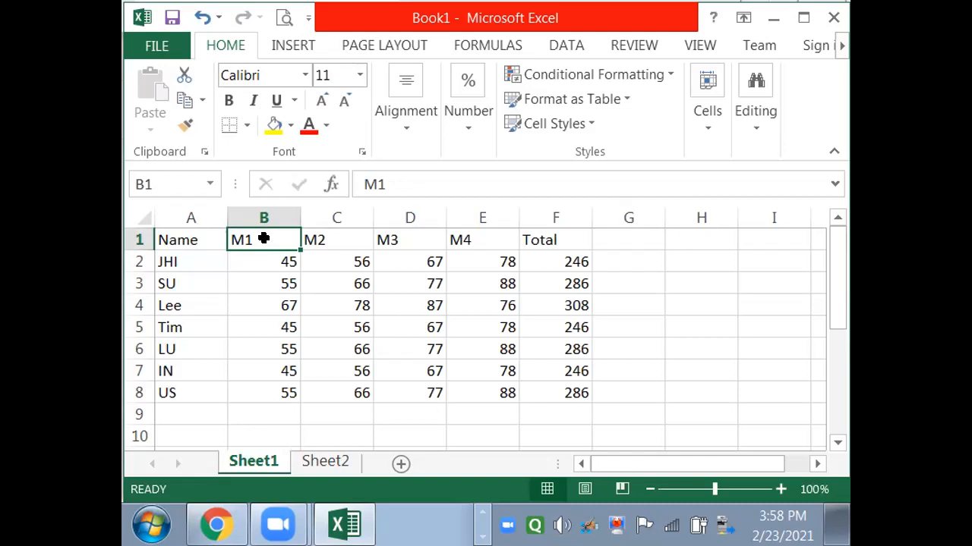
key("alt")
key("i")
key("c")
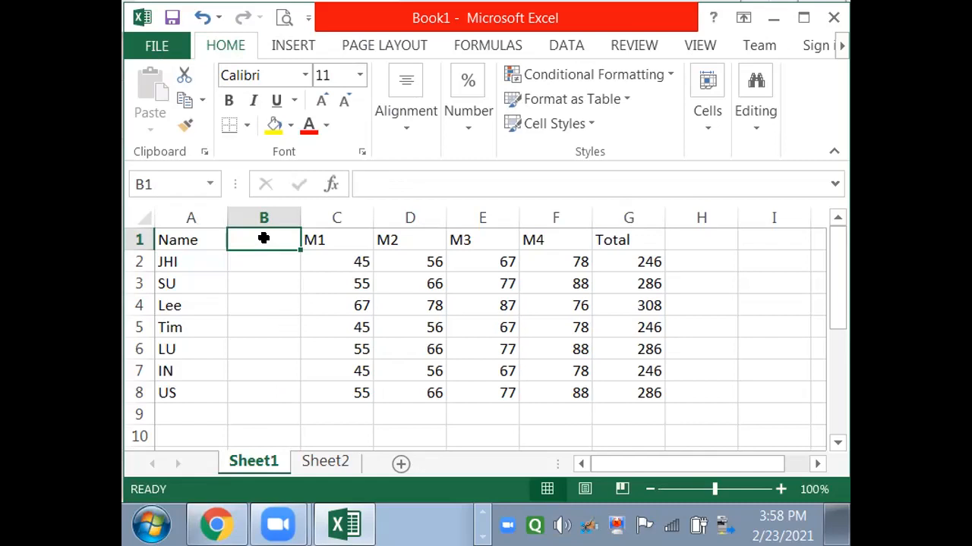
type("Class")
key("Return")
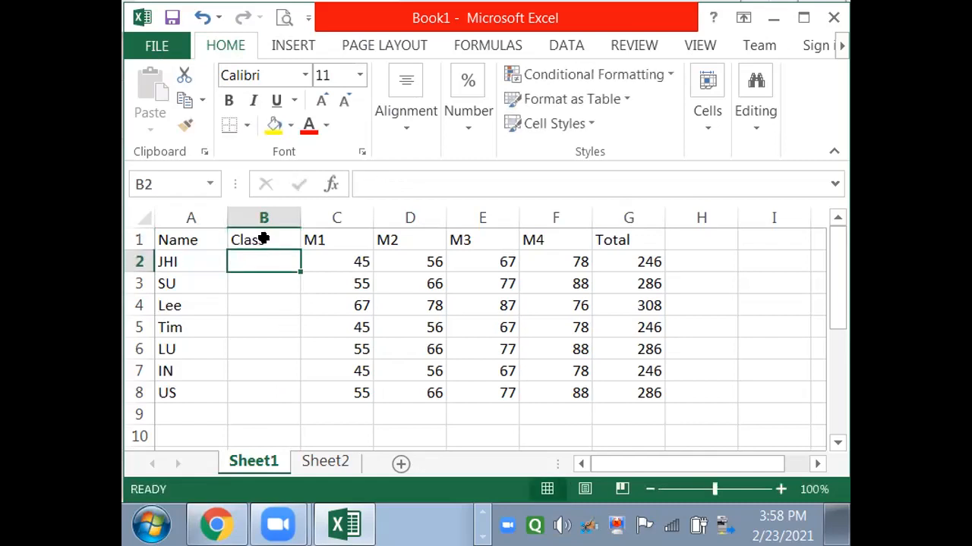
- Fill the Class column in B2:B8 with BA, BCA, BA, BA, Bcom, Bcom and BSC
type("BA")
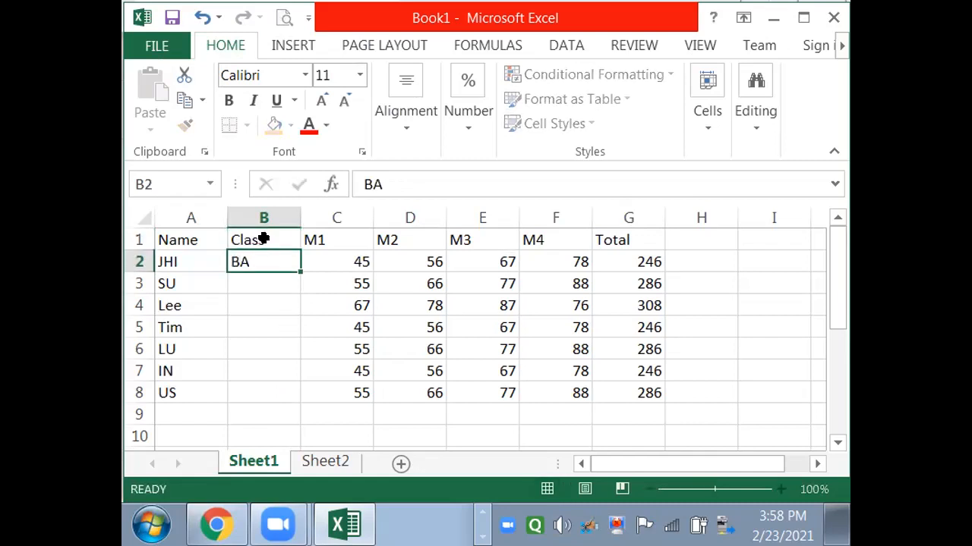
key("Return")
type("BCA")
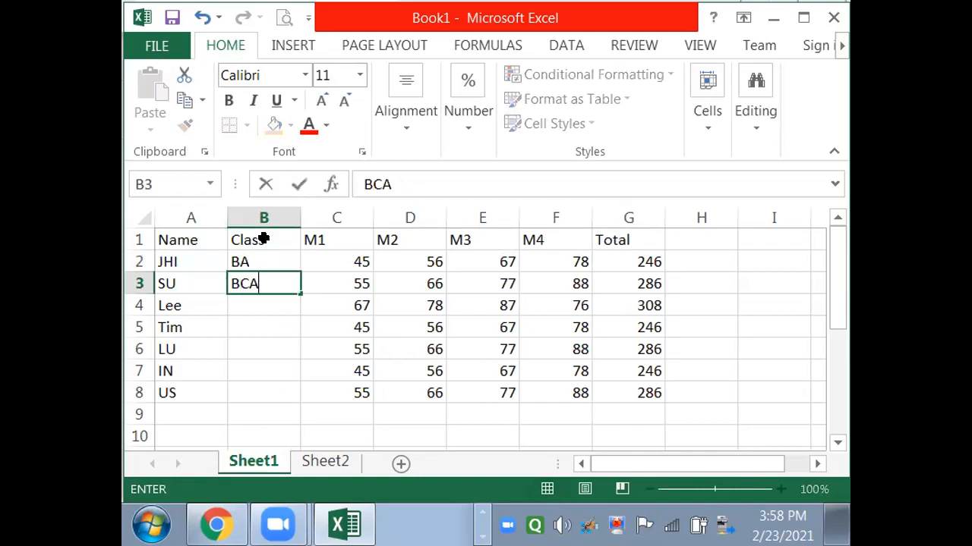
key("Return")
type("BA")
key("Return")
type("B")
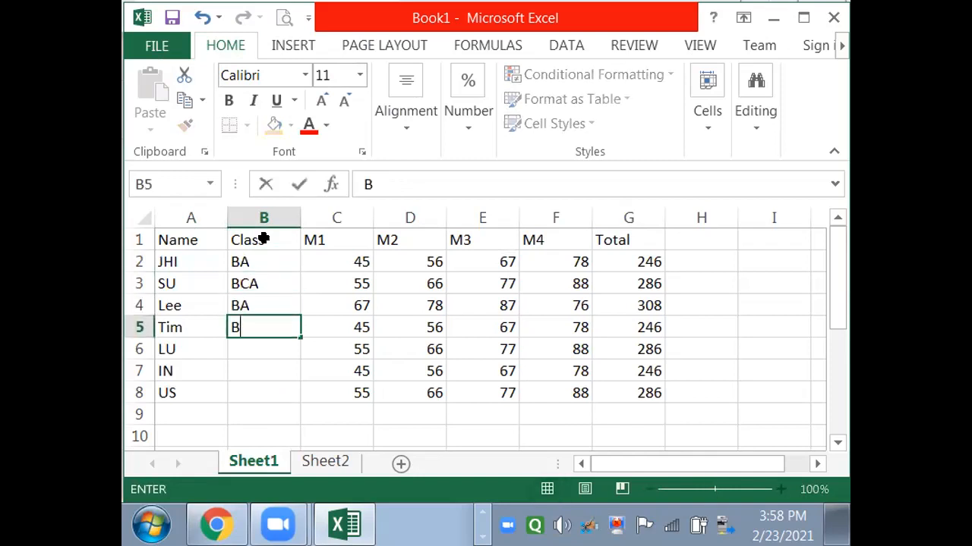
type("A")
key("Return")
type("BCom")
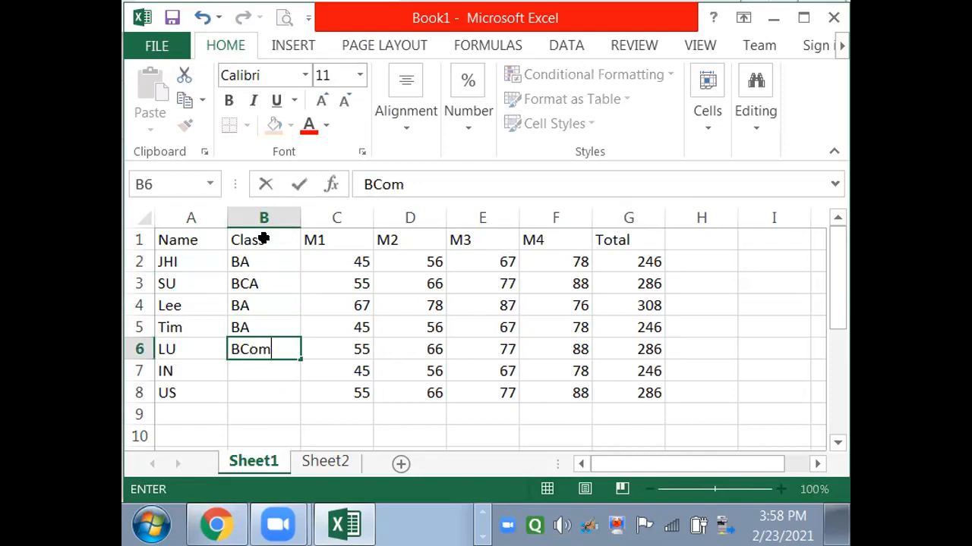
key("Return")
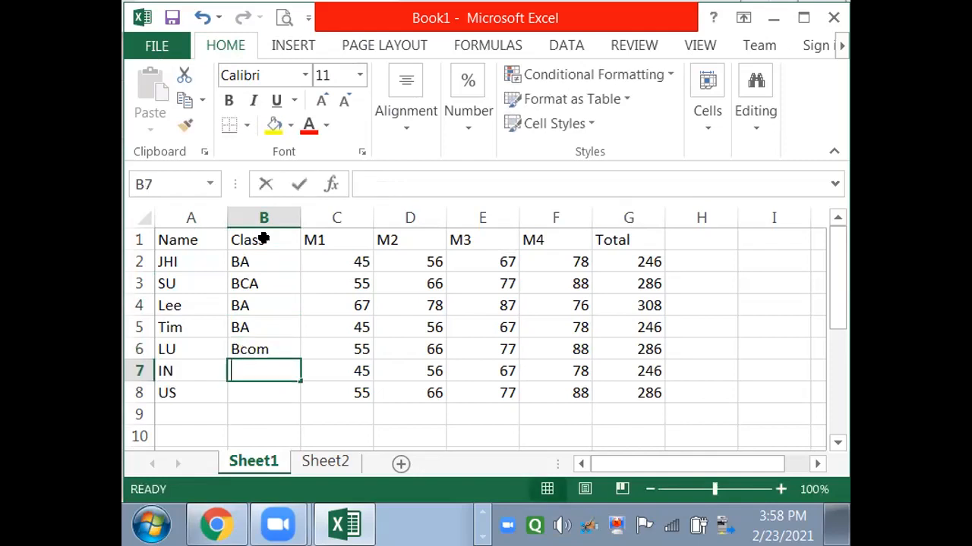
type("Bcom")
key("Return")
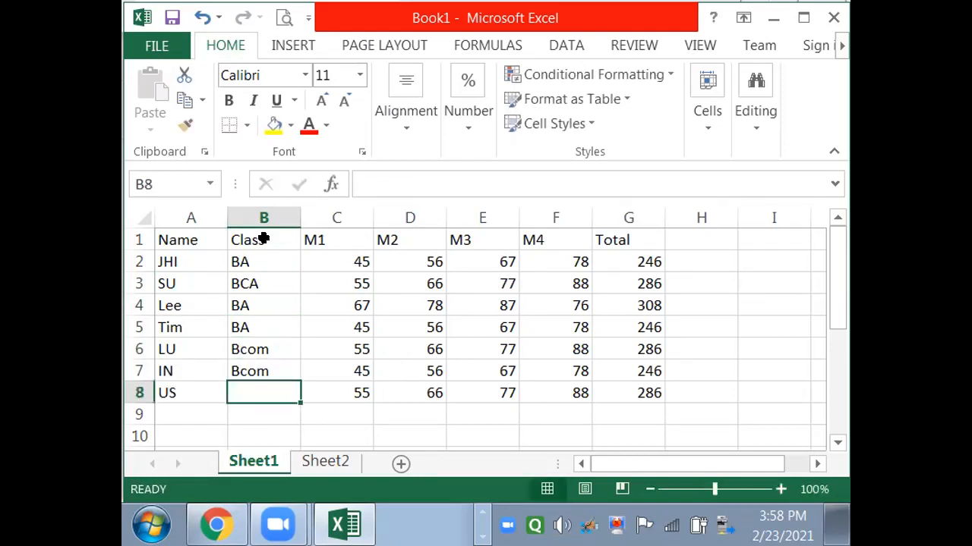
type("BSC")
key("Return")
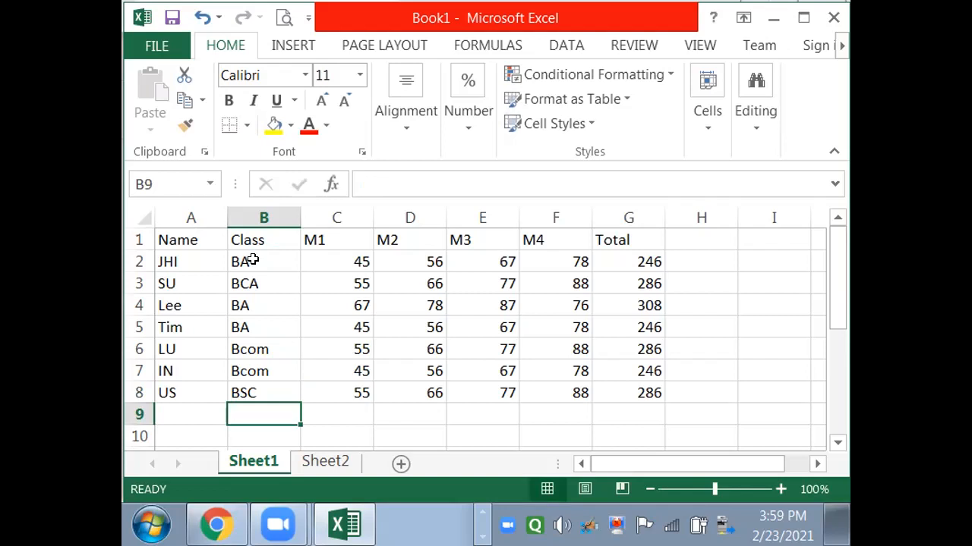
- Copy the class entries in B2:B8 of Sheet1 to Sheet2, starting at A3 below Total Students
left_click_drag(252, 260, 249, 378)
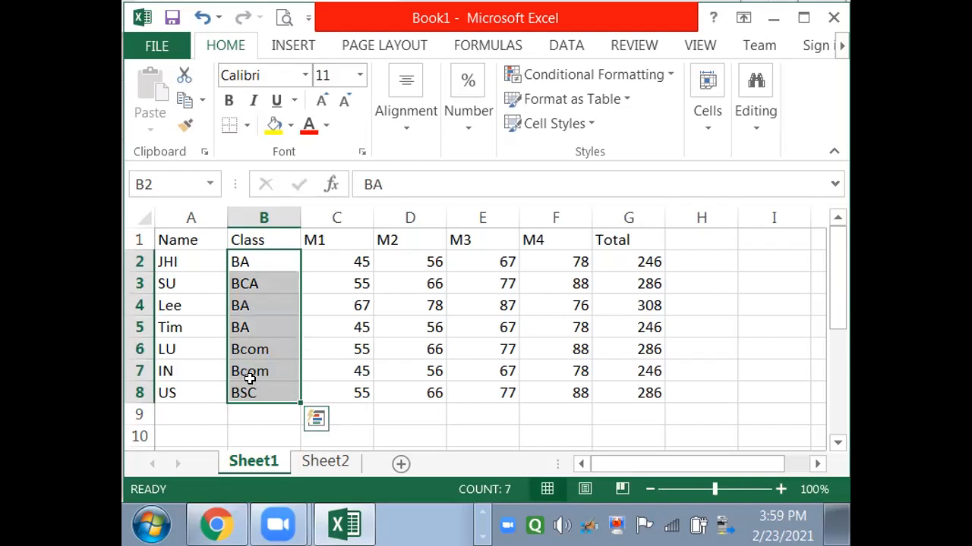
key("ctrl+c")
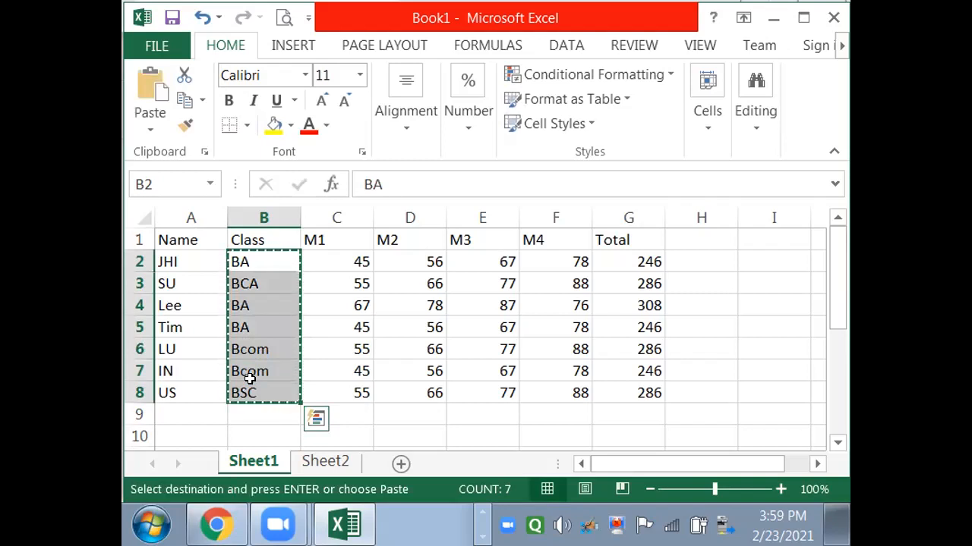
left_click(321, 463)
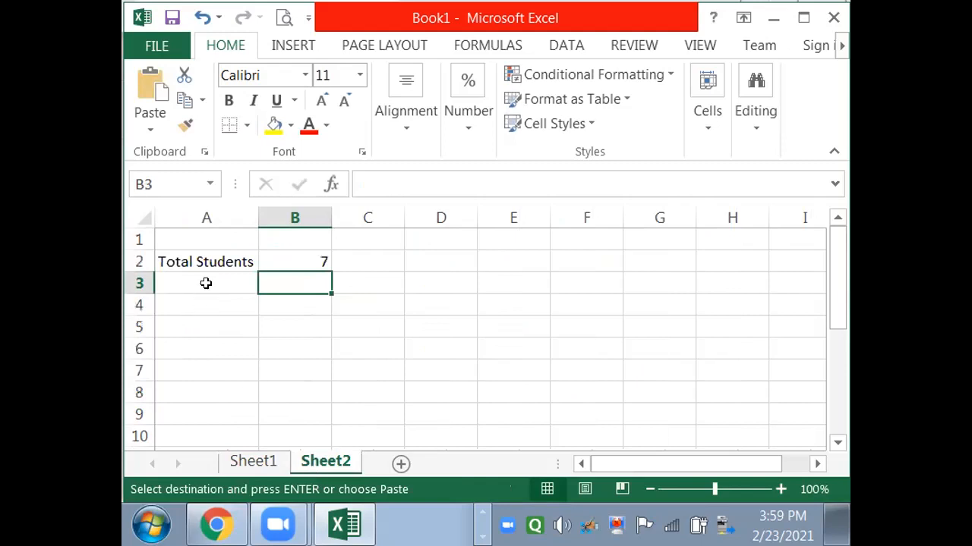
left_click(206, 283)
key("ctrl+v")
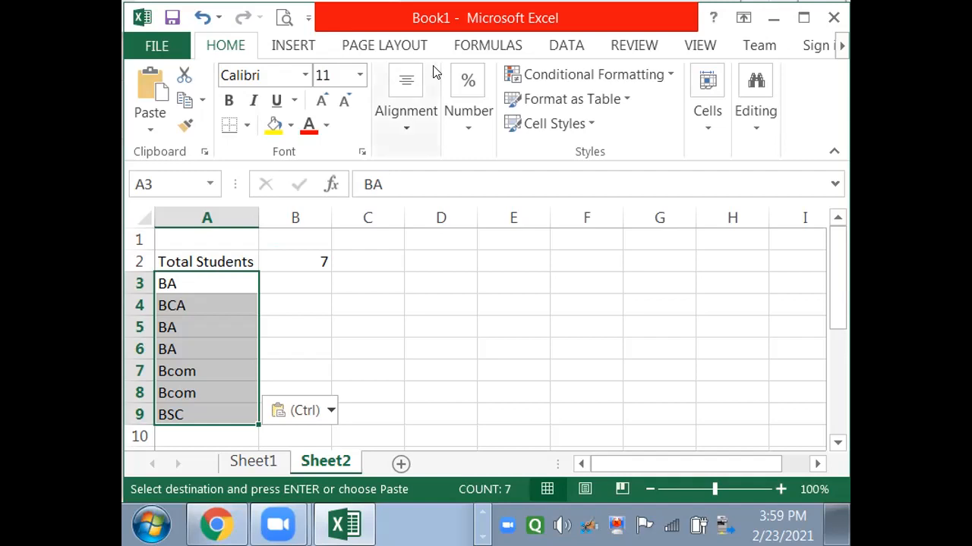
- Remove duplicates from the class list on Sheet2, expanding the selection and comparing columns A and B without headers
left_click(579, 46)
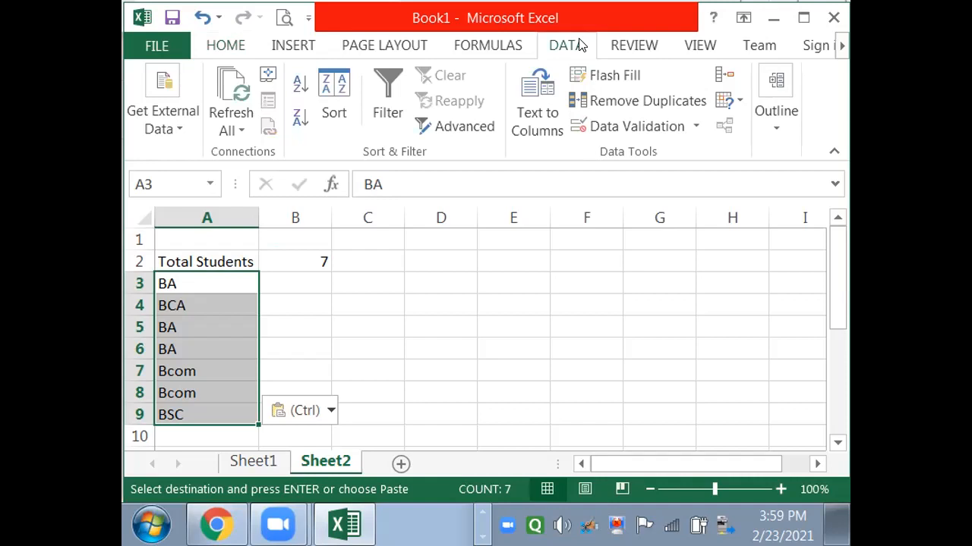
left_click(612, 103)
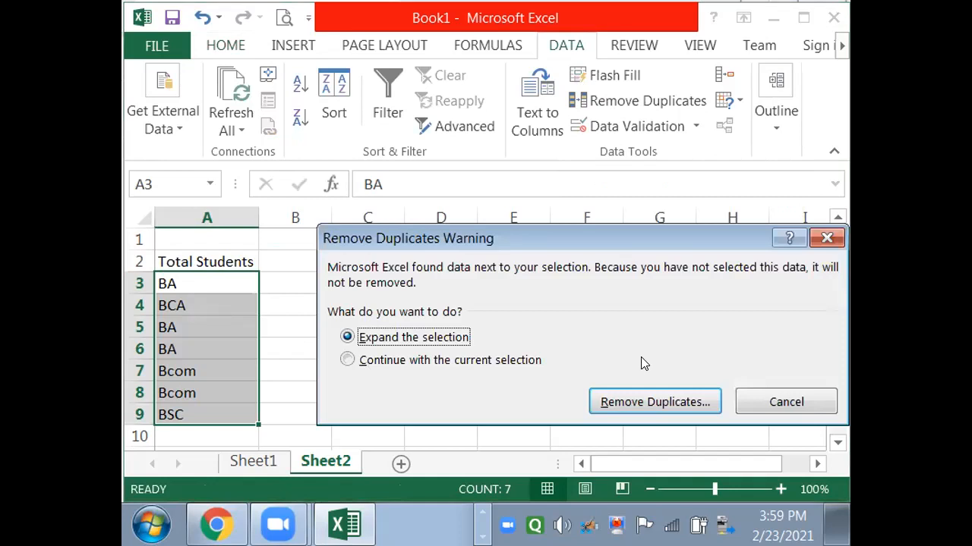
left_click(635, 400)
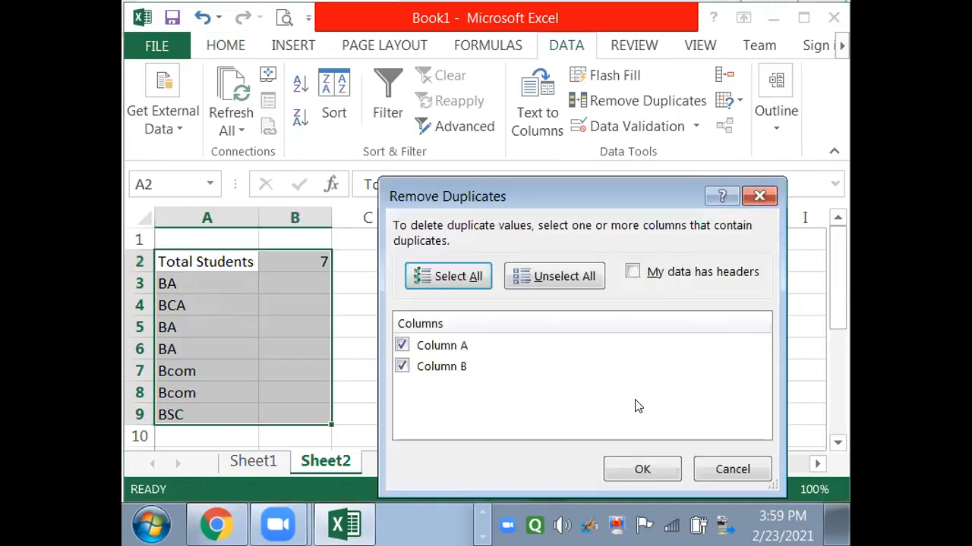
left_click(623, 463)
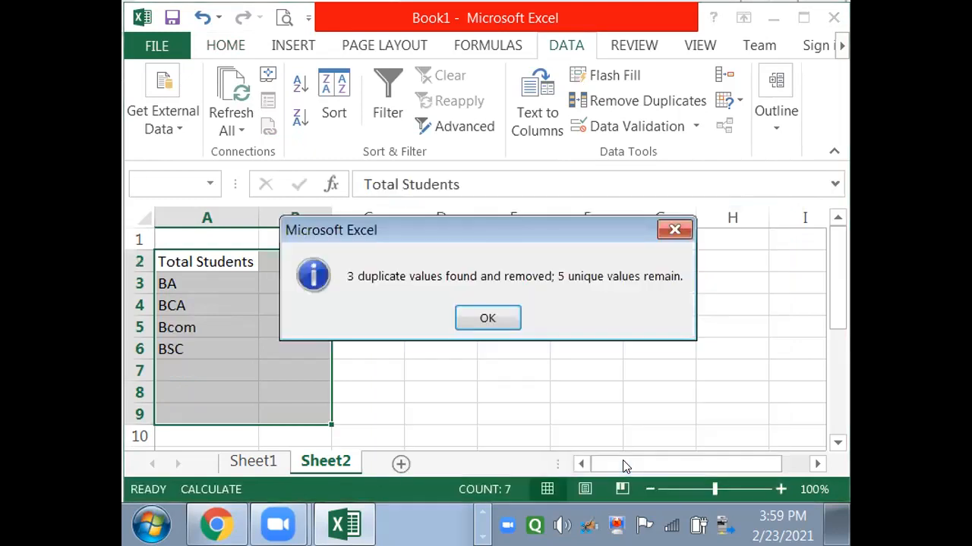
left_click(512, 317)
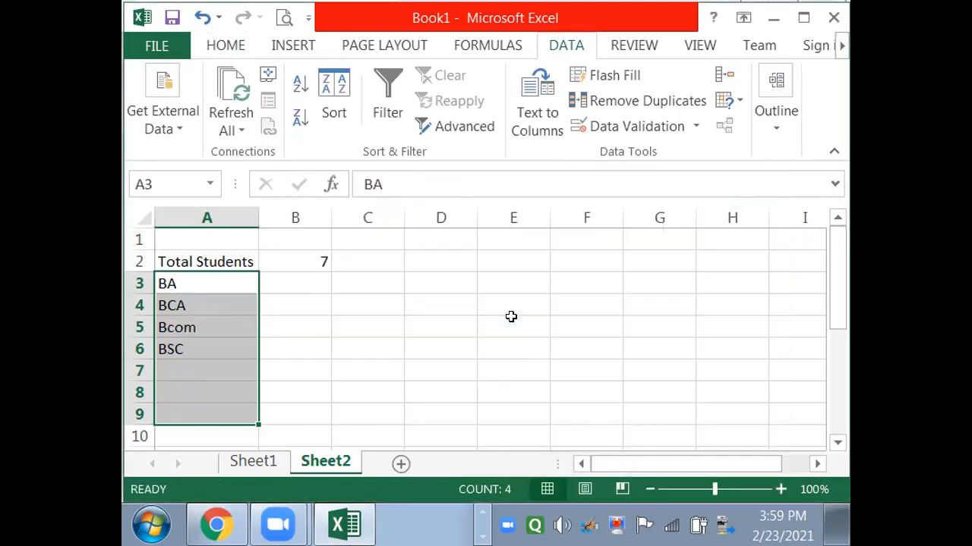
left_click(263, 317)
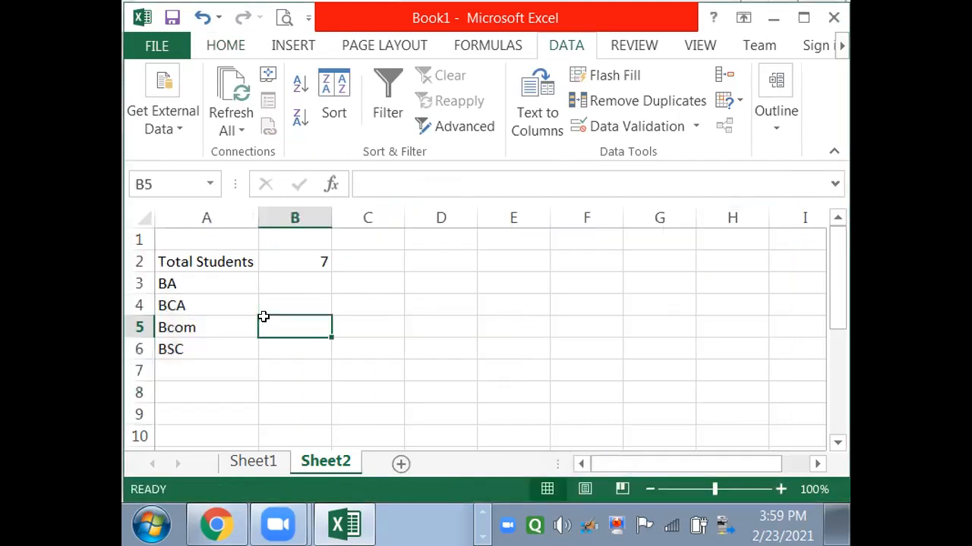
left_click(254, 462)
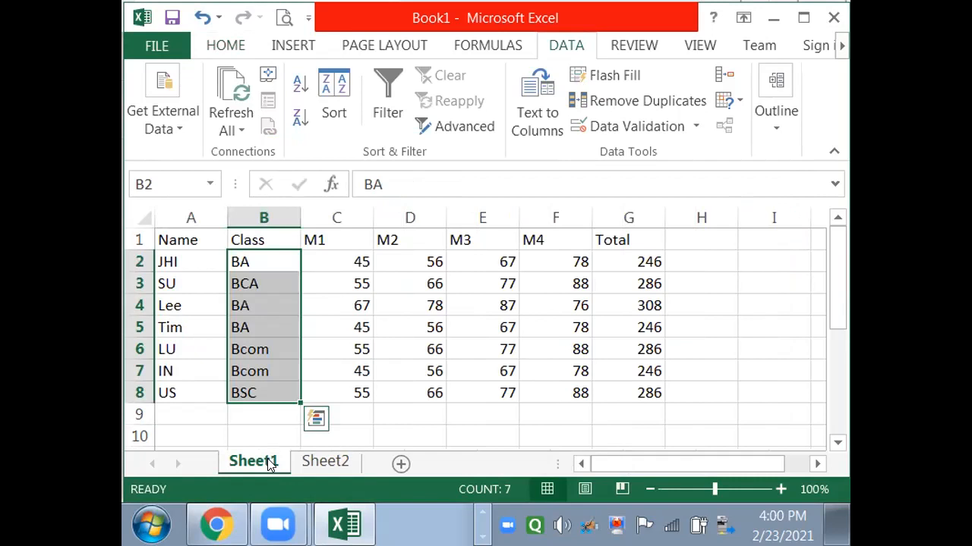
left_click(307, 464)
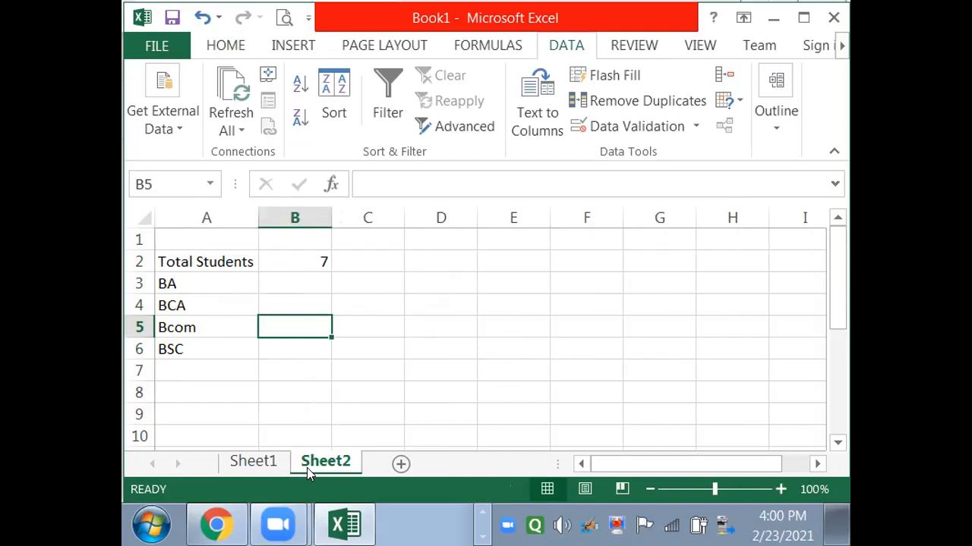
left_click(271, 460)
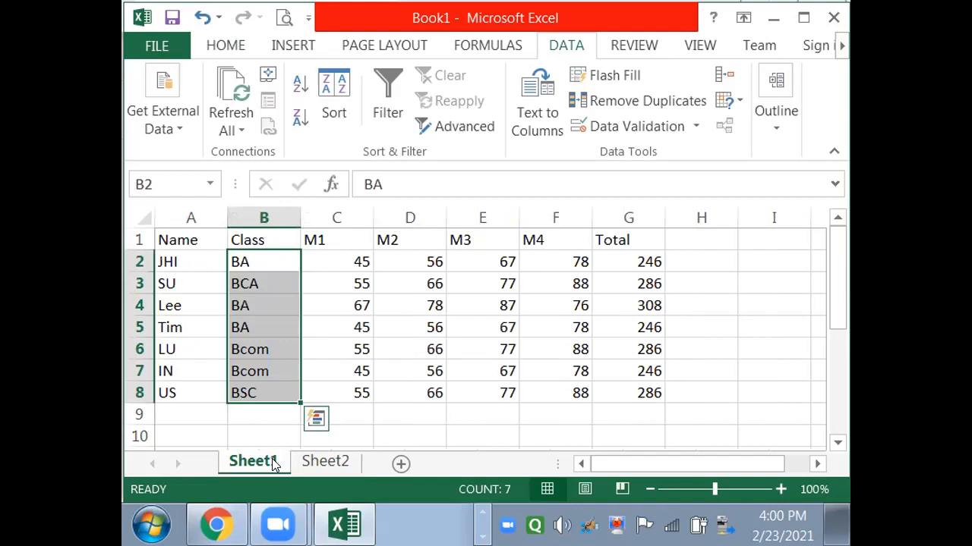
left_click(317, 468)
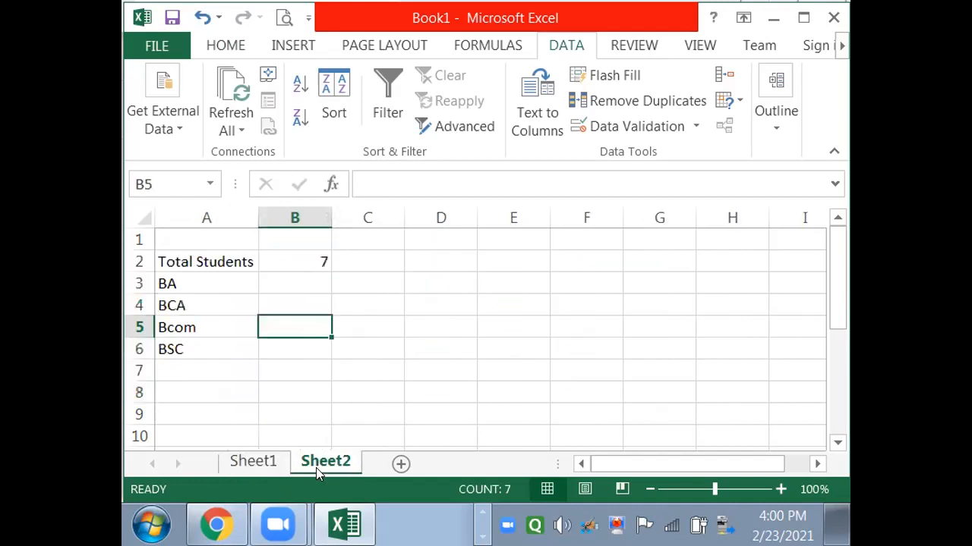
- Try to count the BA students in B3 of Sheet2 with =COUNTIF(Sheet2!B:B,"BA"), and clear the cell again
left_click(302, 283)
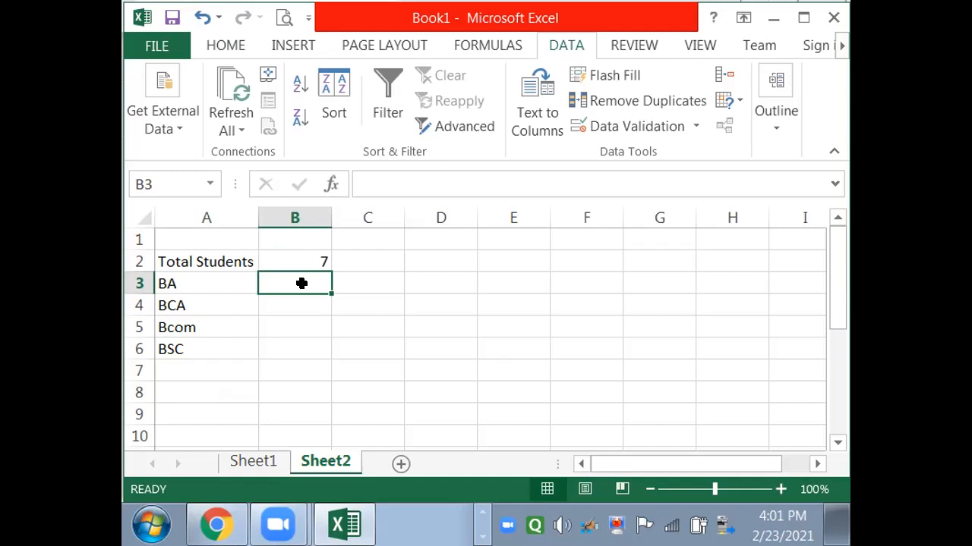
type("=cou")
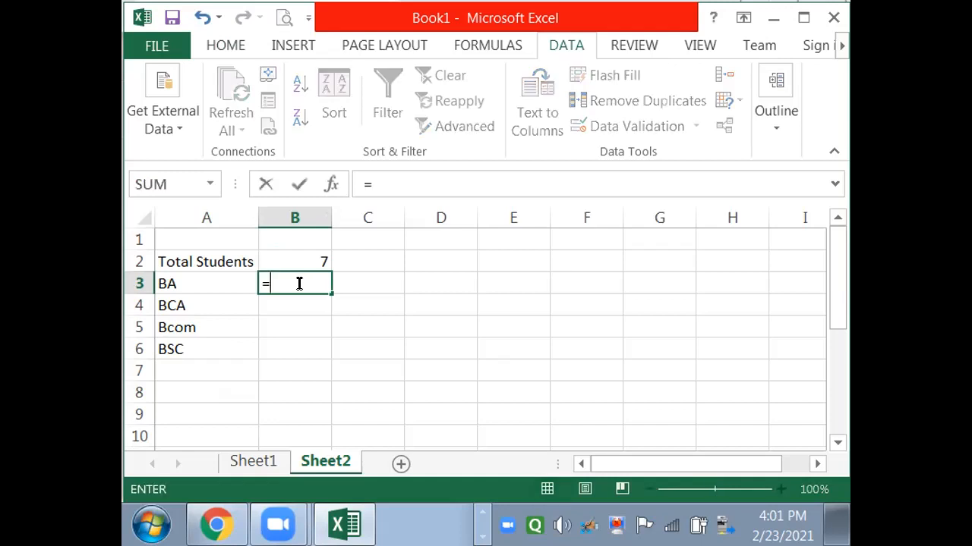
type("if")
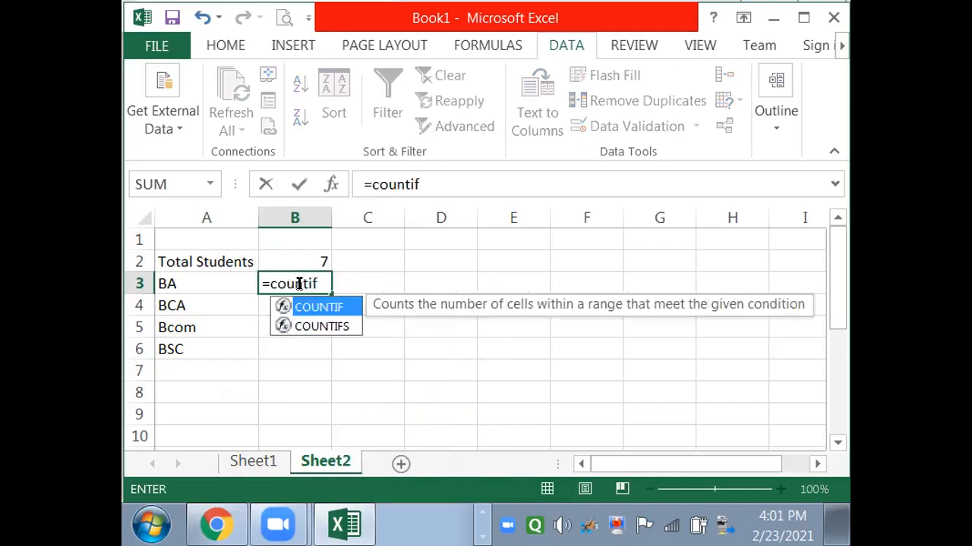
type("(")
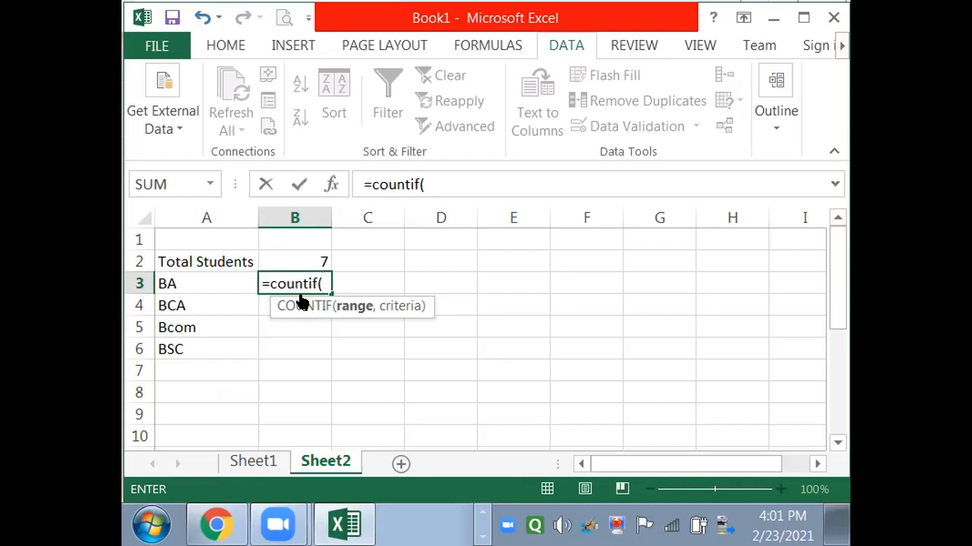
left_click(259, 461)
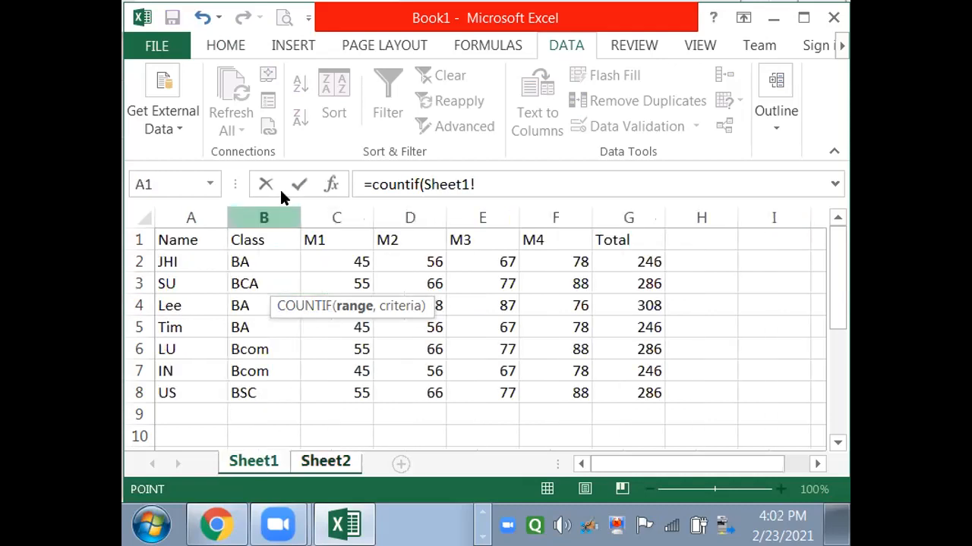
left_click(277, 214)
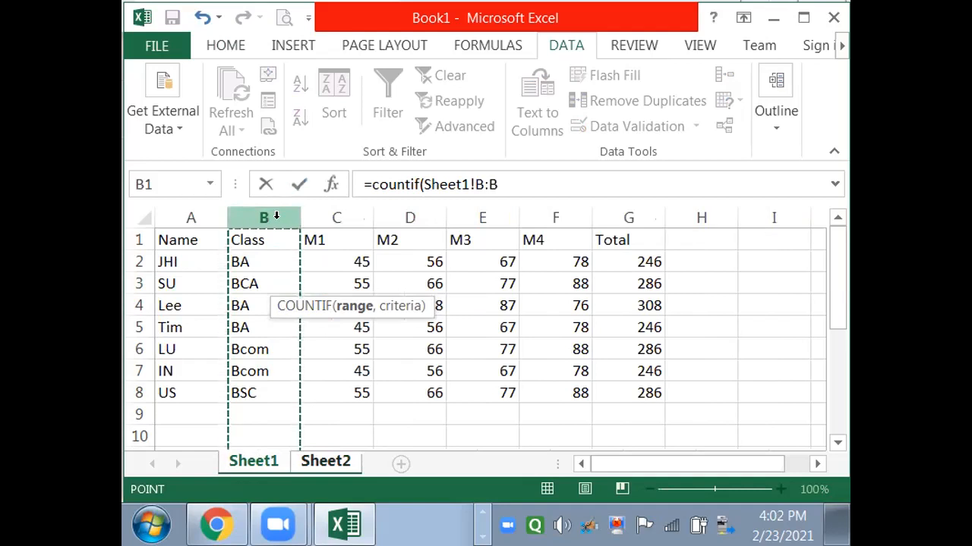
left_click(325, 462)
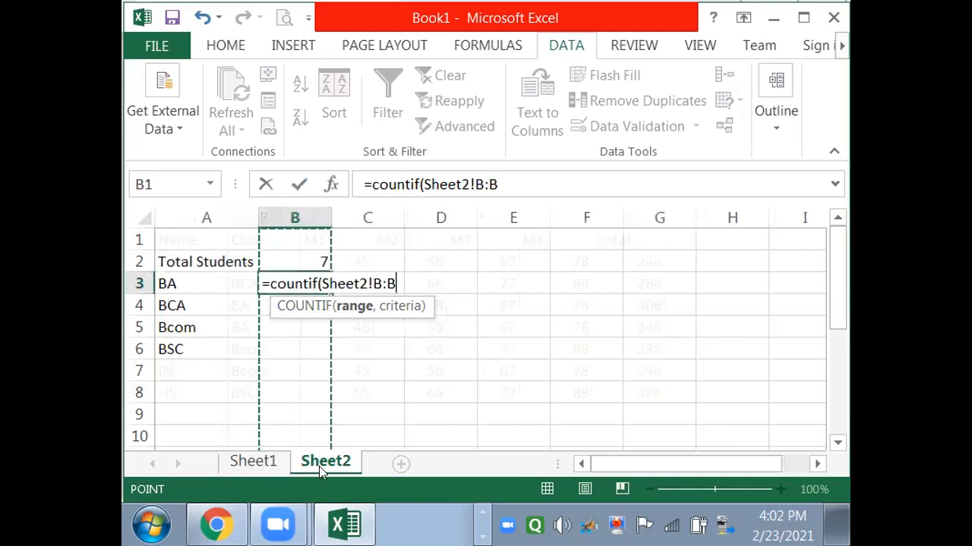
left_click(536, 189)
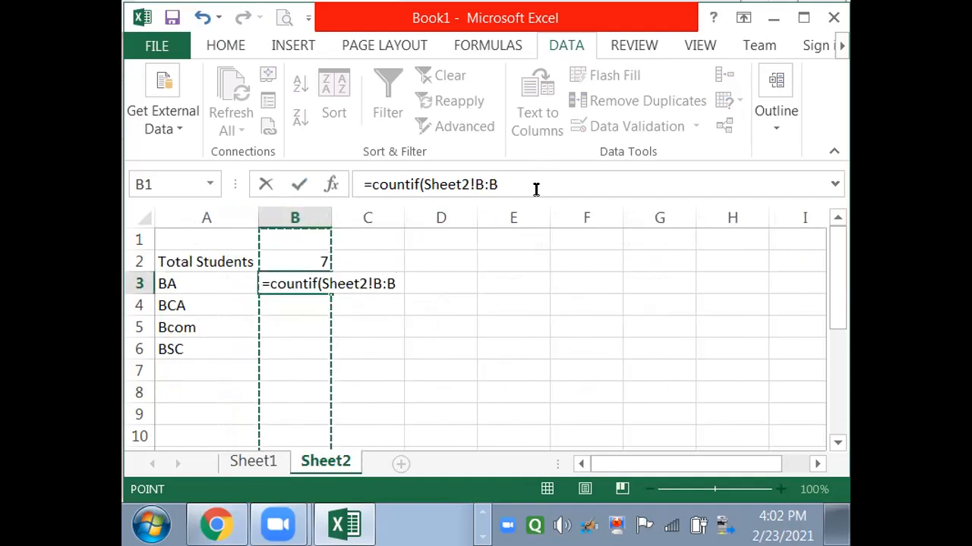
type(",")
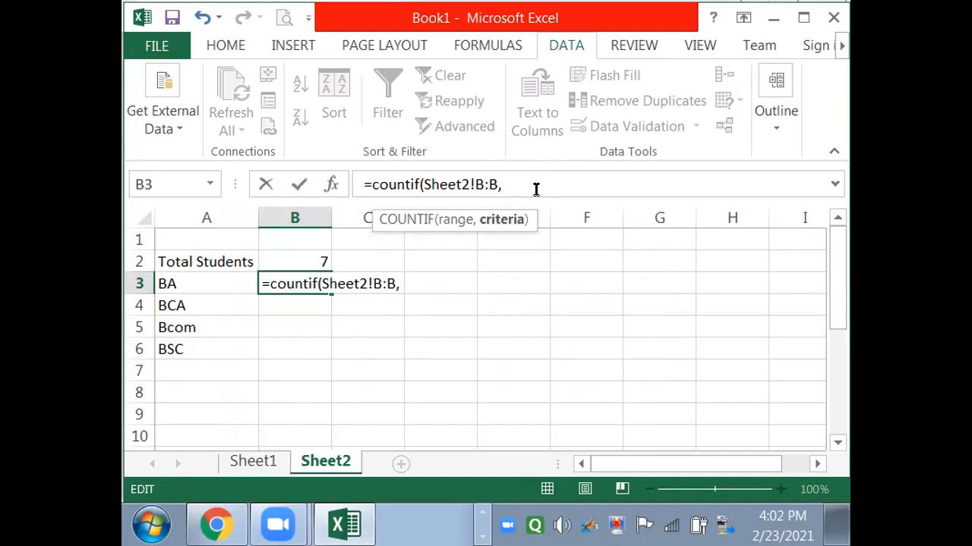
type("\"BA\")")
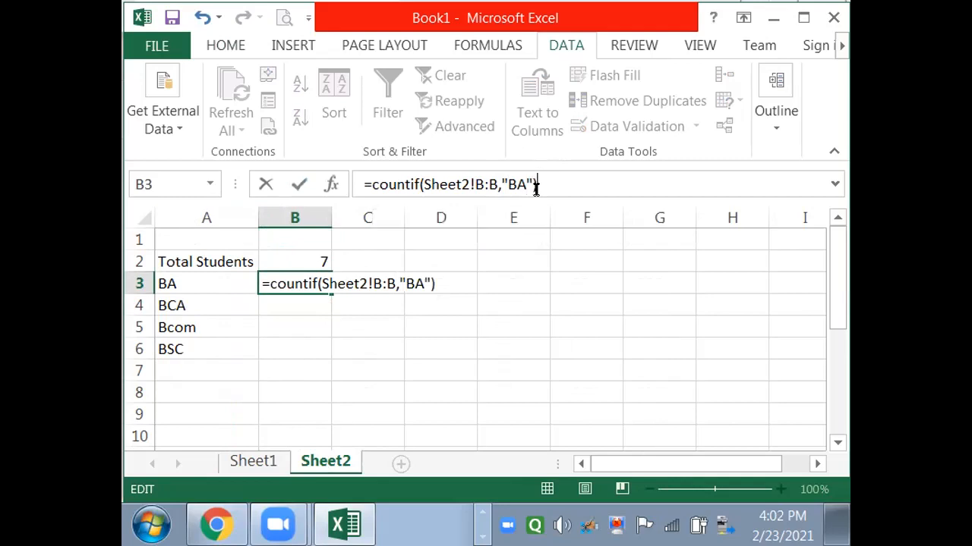
key("Return")
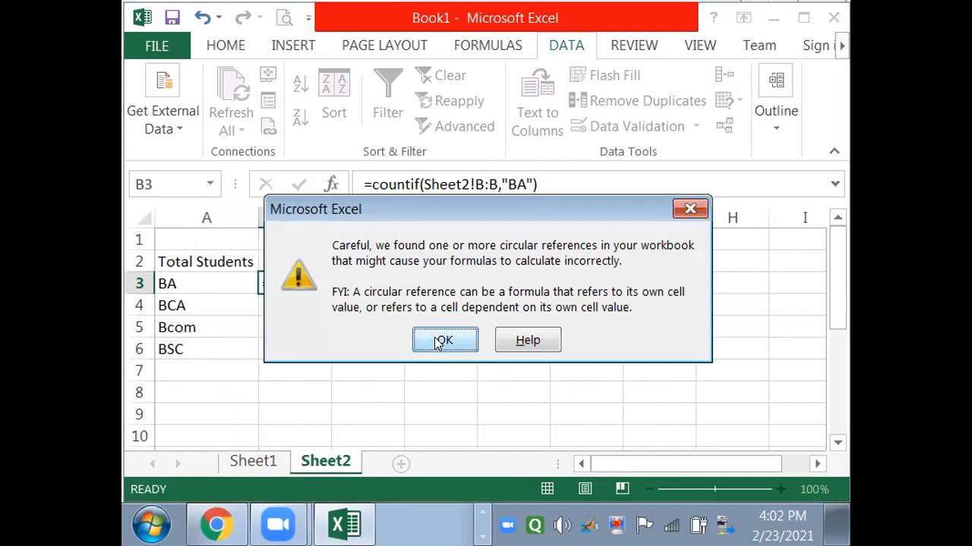
left_click(689, 210)
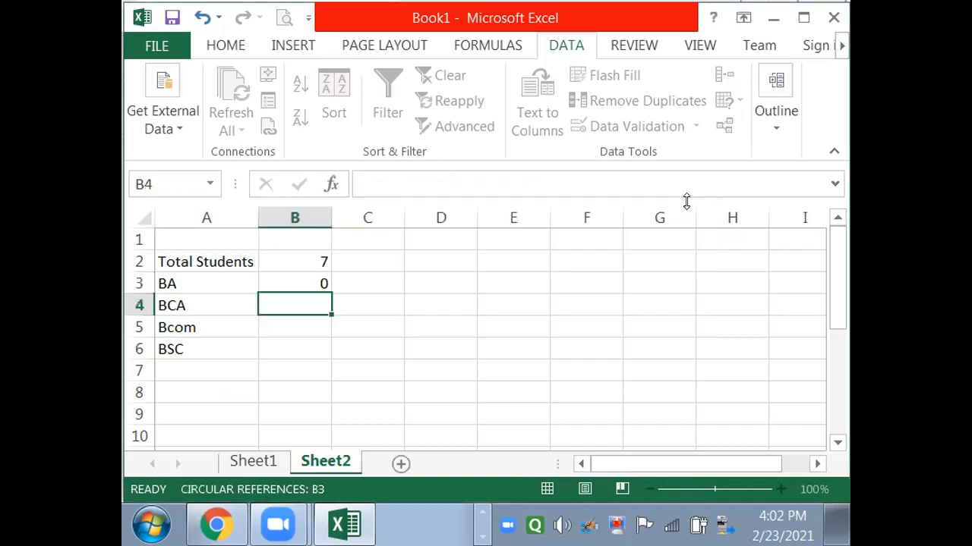
left_click(294, 283)
key("Delete")
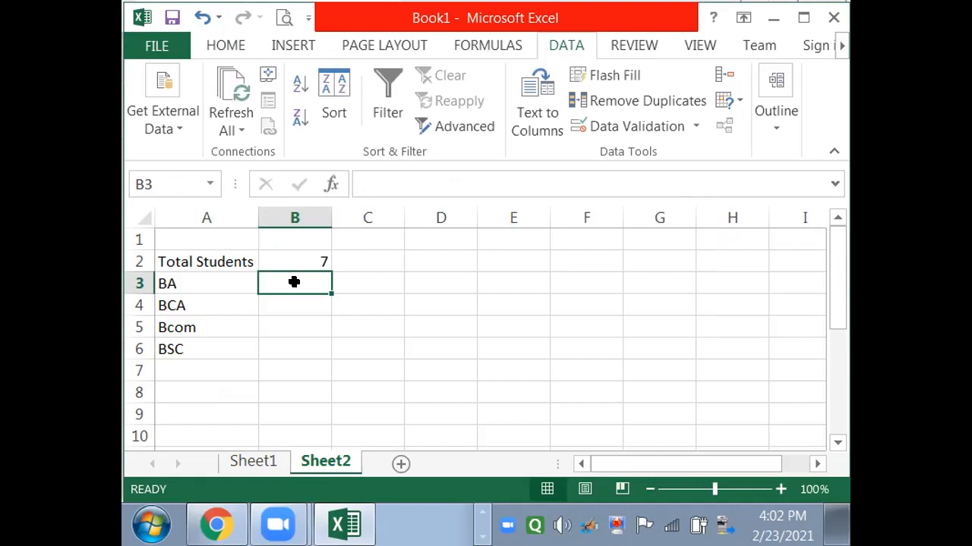
- Enter =COUNTIF(Sheet1!B:B,"BA") in B3 of Sheet2 to count the BA students from Sheet1's Class column
type("=countif(")
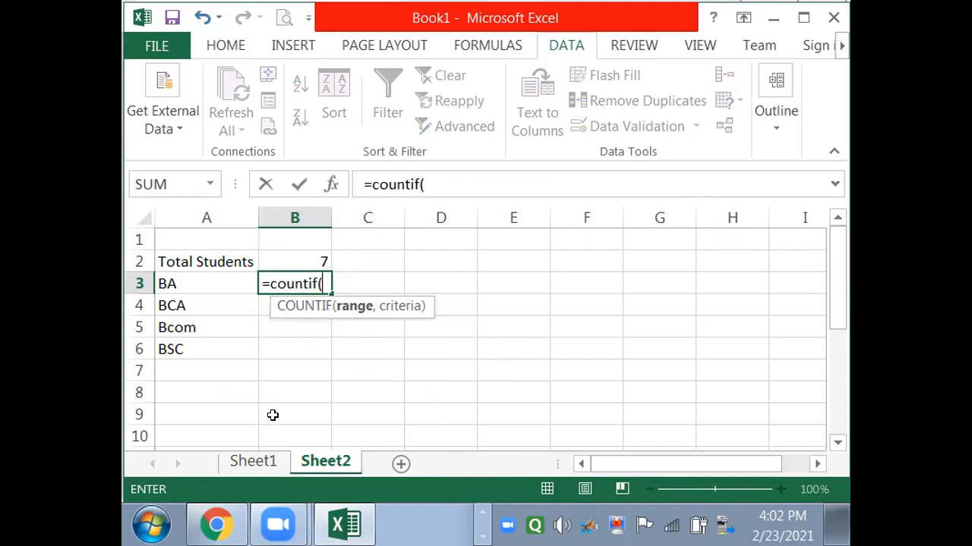
left_click(255, 463)
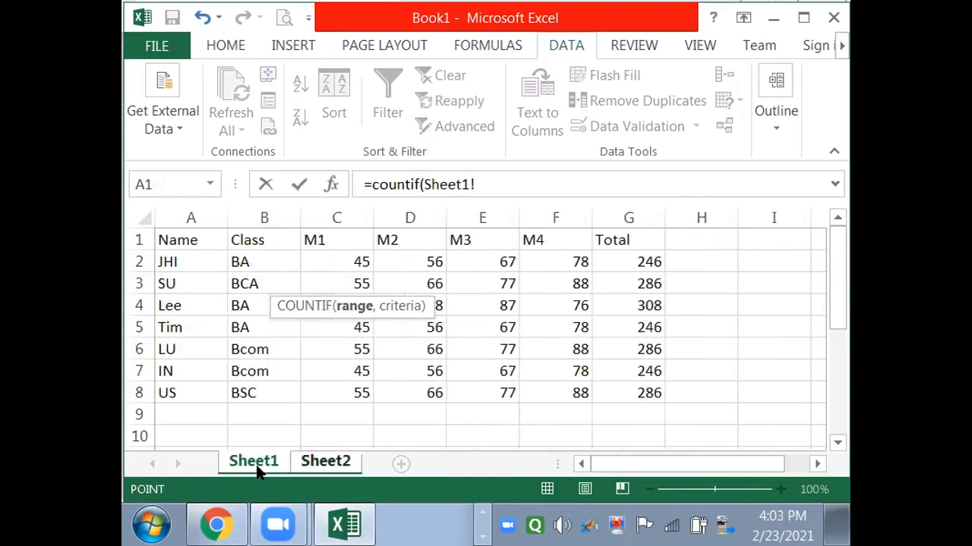
left_click(276, 212)
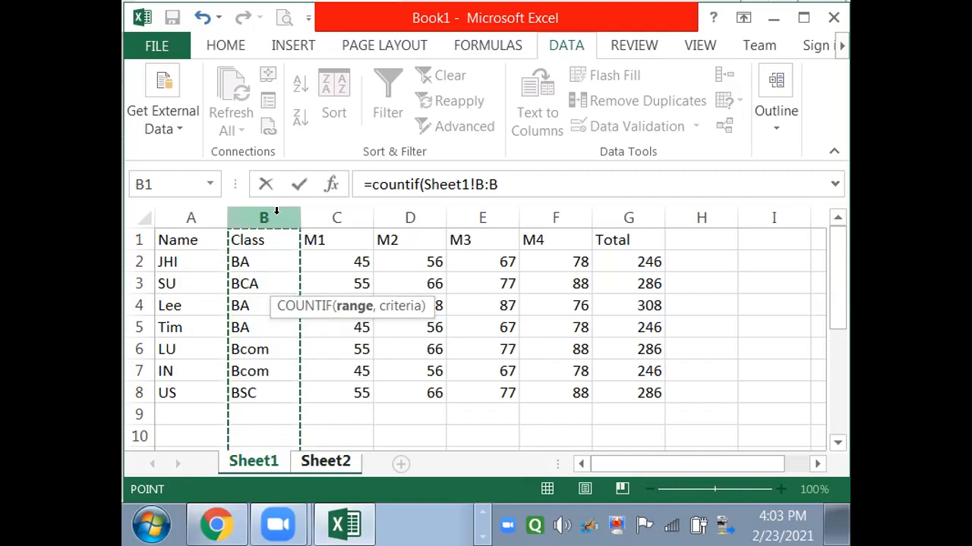
left_click(533, 186)
type(",")
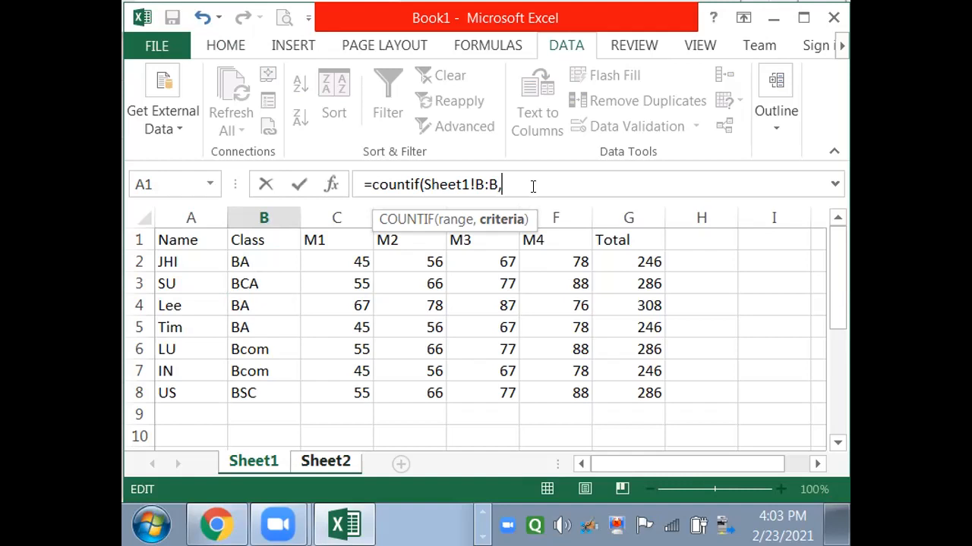
type("\"BA\")")
key("Return")
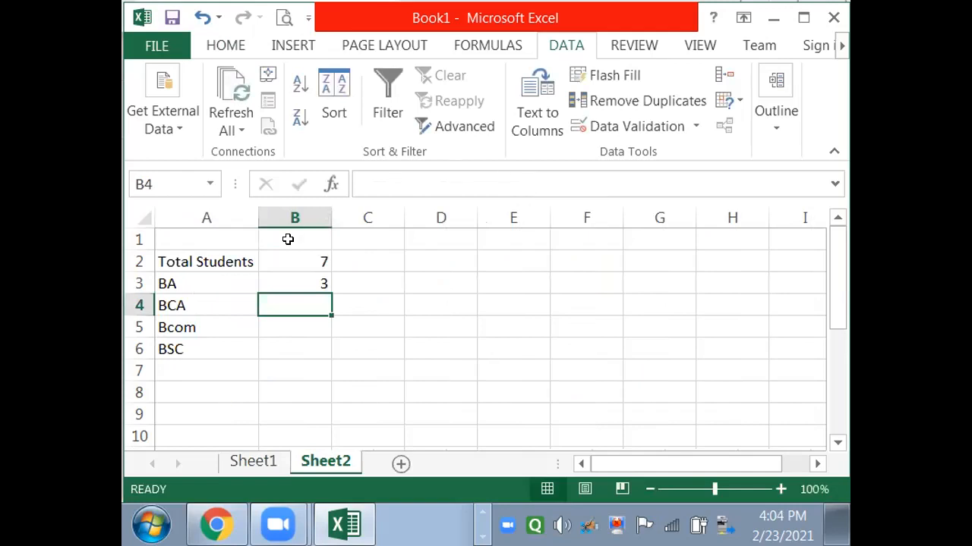
left_click(318, 279)
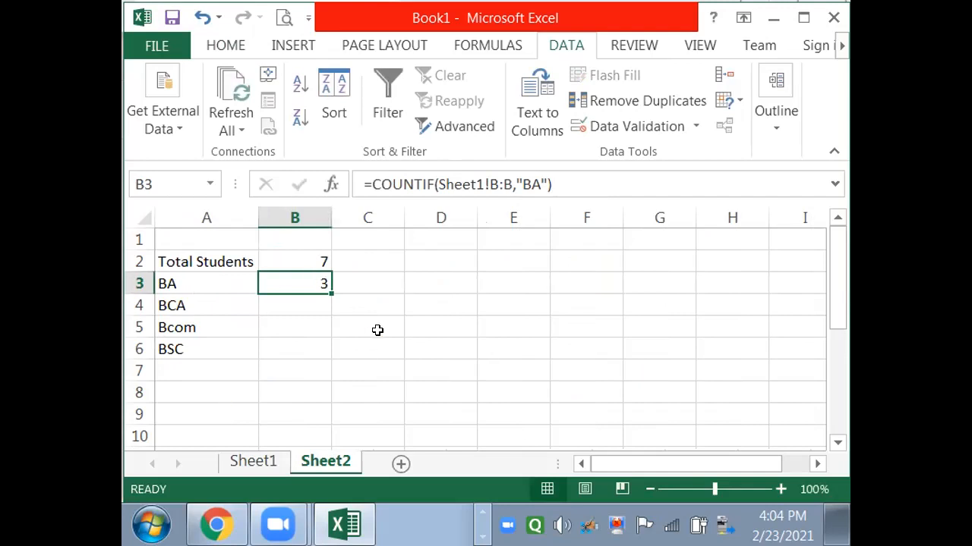
- Change the class in B5 of Sheet1 to BSC and check the BA count on Sheet2
left_click(255, 461)
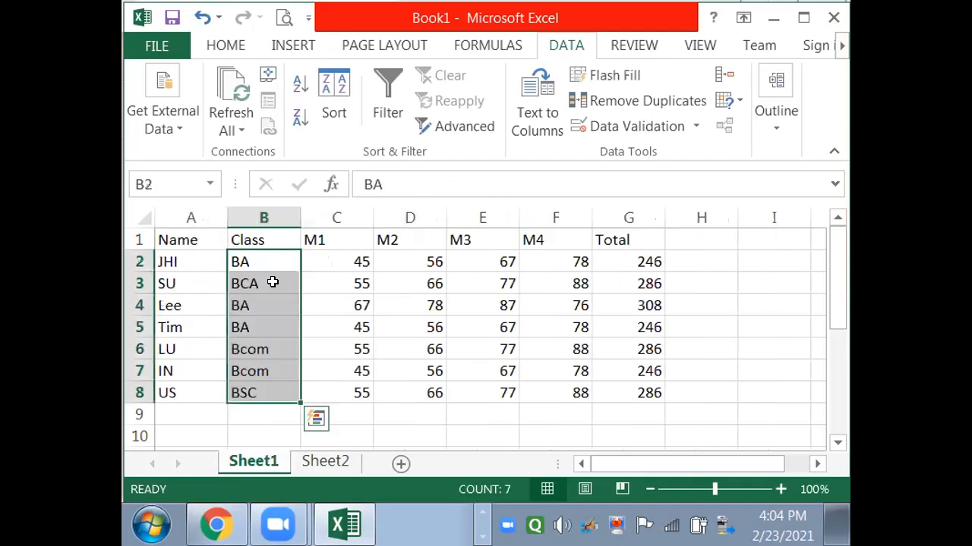
left_click(260, 318)
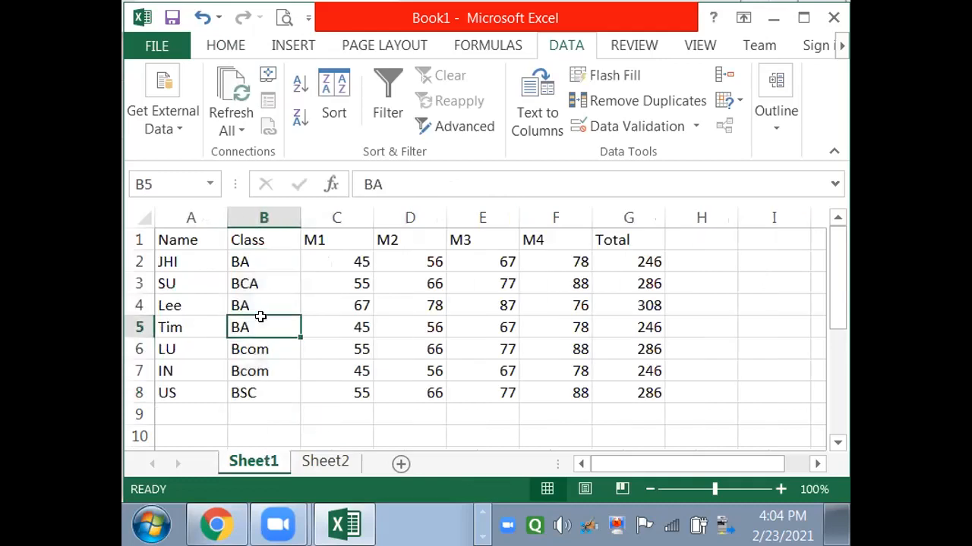
type("BSC")
key("Return")
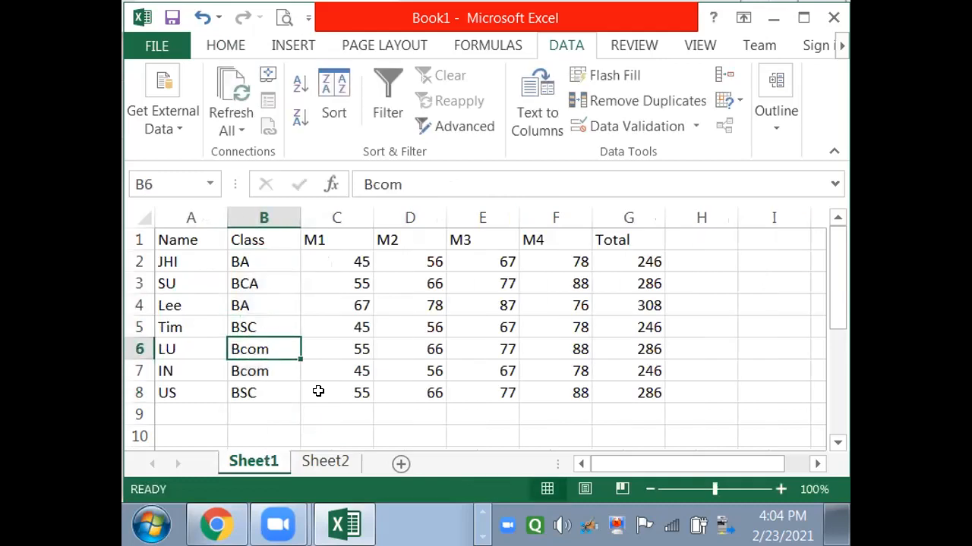
left_click(343, 463)
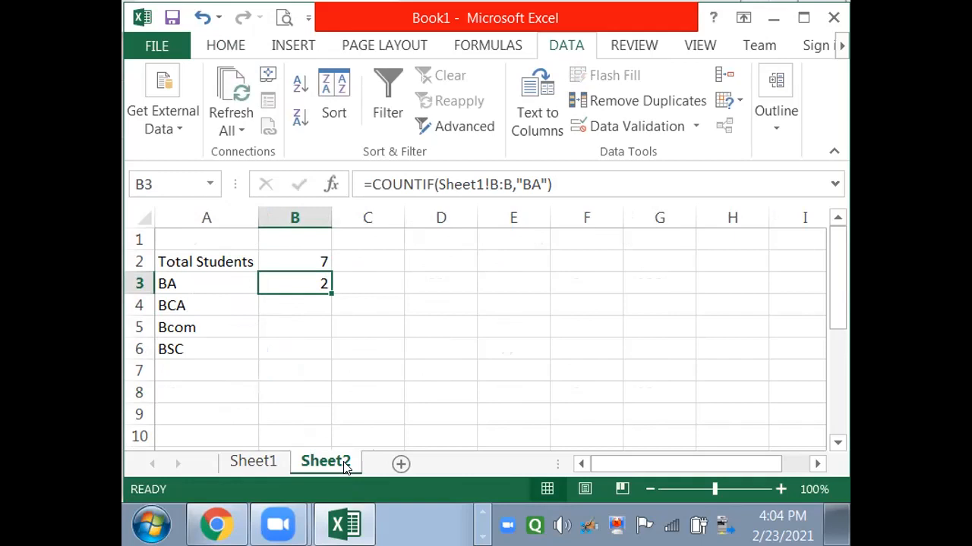
- Try to copy the COUNTIF formula from B3 down to B4 on Sheet2, and clear B4 again
left_click(296, 306)
left_click(309, 278)
left_click(309, 306)
key("ctrl+d")
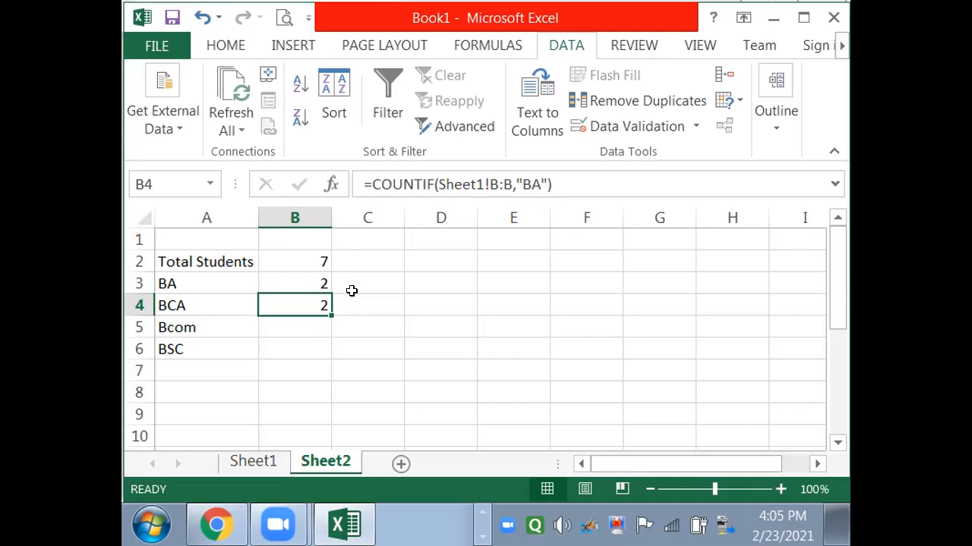
key("Delete")
- Replace the "BA" criterion in the B3 formula with cell A3, making it =COUNTIF(Sheet1!B:B,A3)
left_click(310, 284)
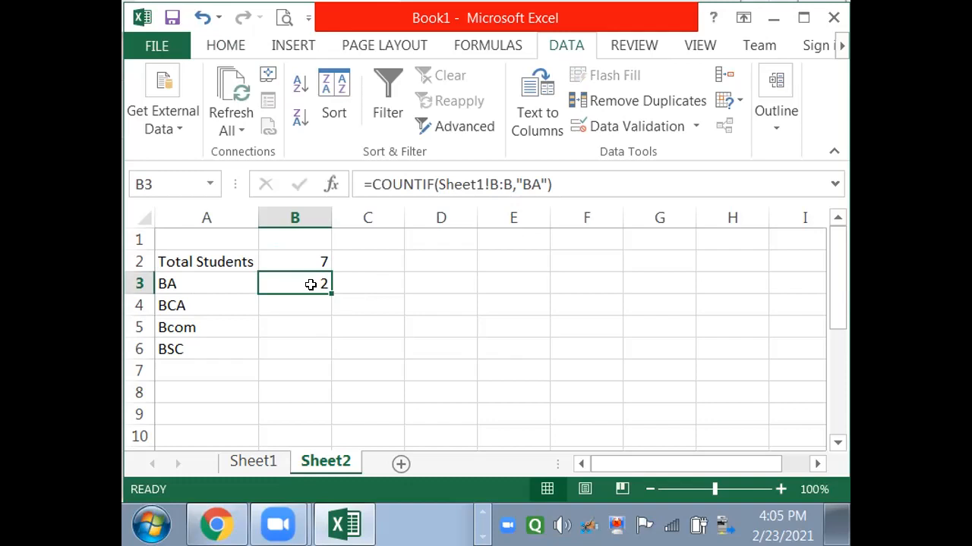
left_click(542, 184)
key("BackSpace")
key("BackSpace")
key("BackSpace")
key("BackSpace")
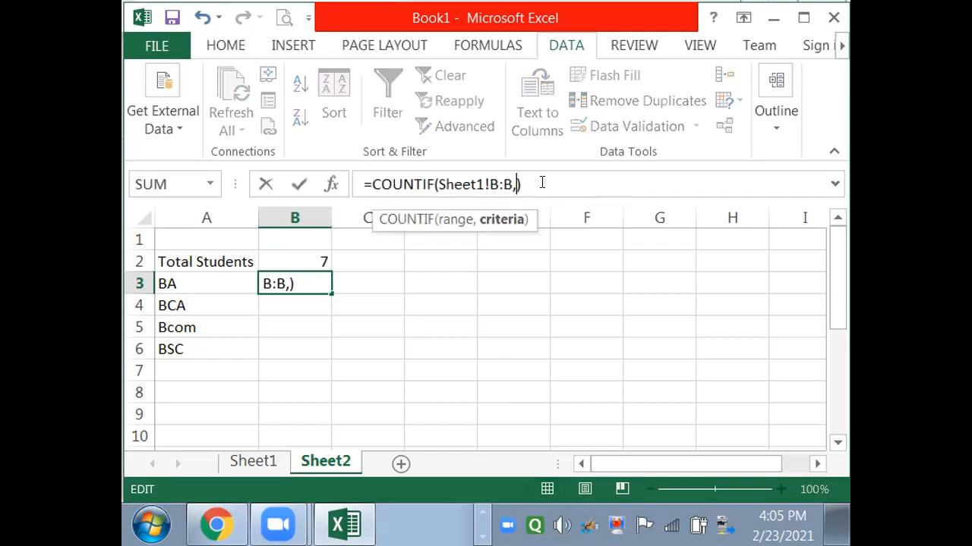
left_click(231, 284)
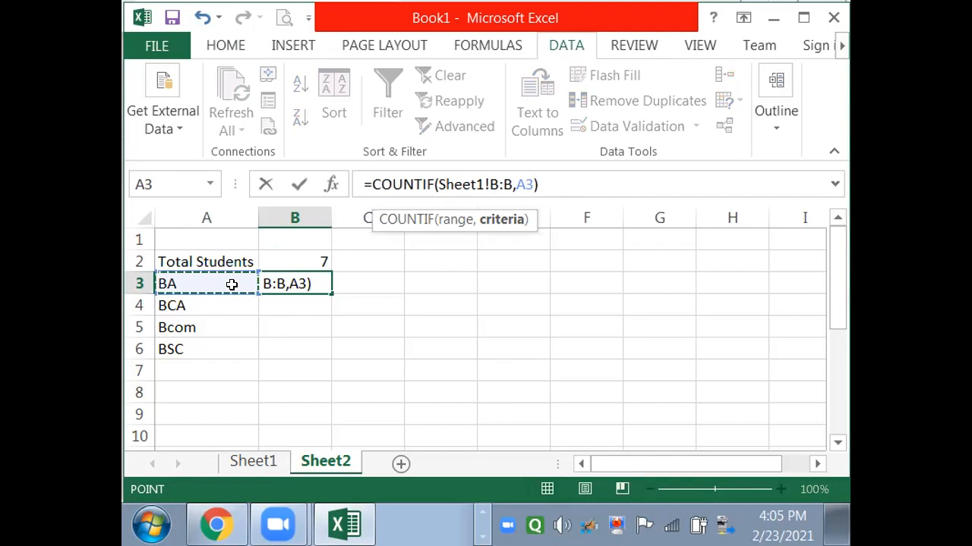
key("Return")
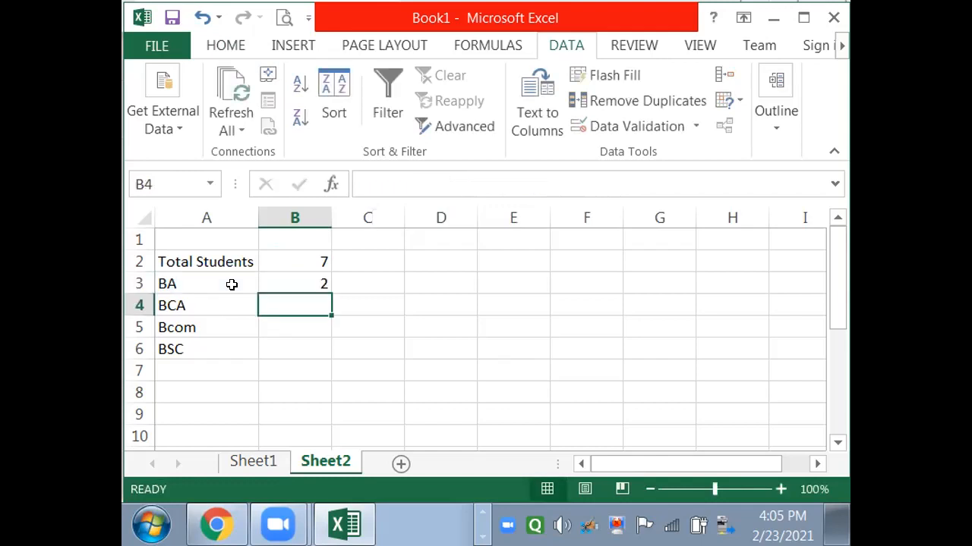
- Fill the COUNTIF formula from B3 down to B6 for BCA, Bcom and BSC, and check the formula in B4
left_click(294, 283)
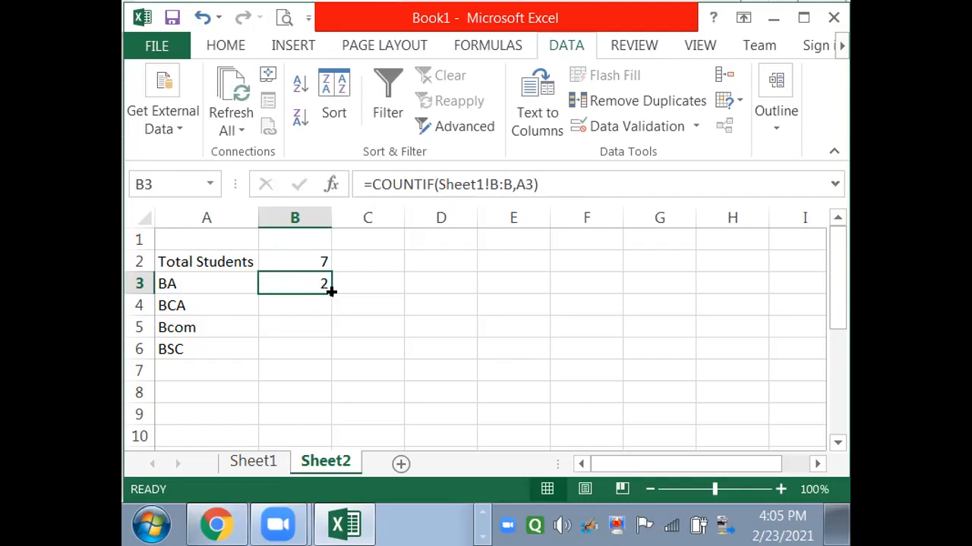
left_click_drag(331, 291, 321, 353)
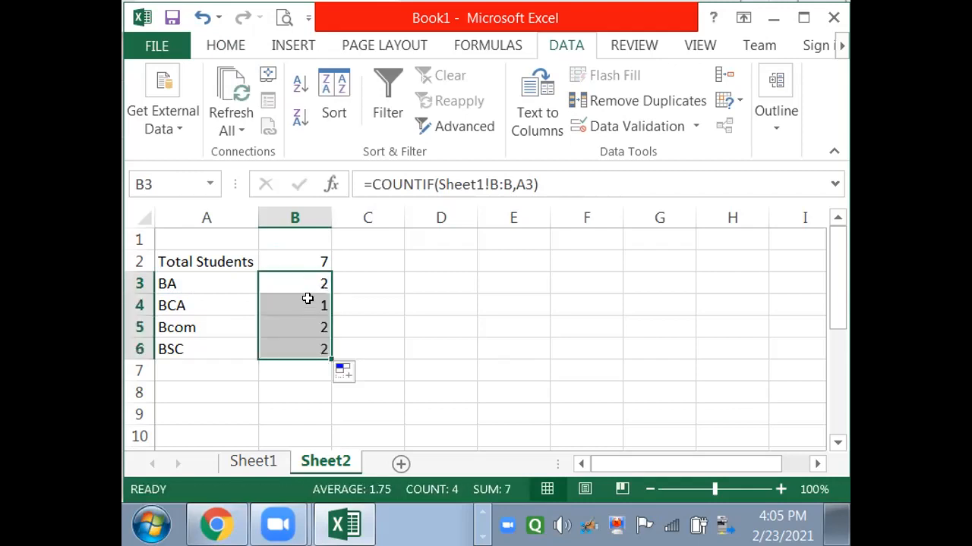
left_click(308, 298)
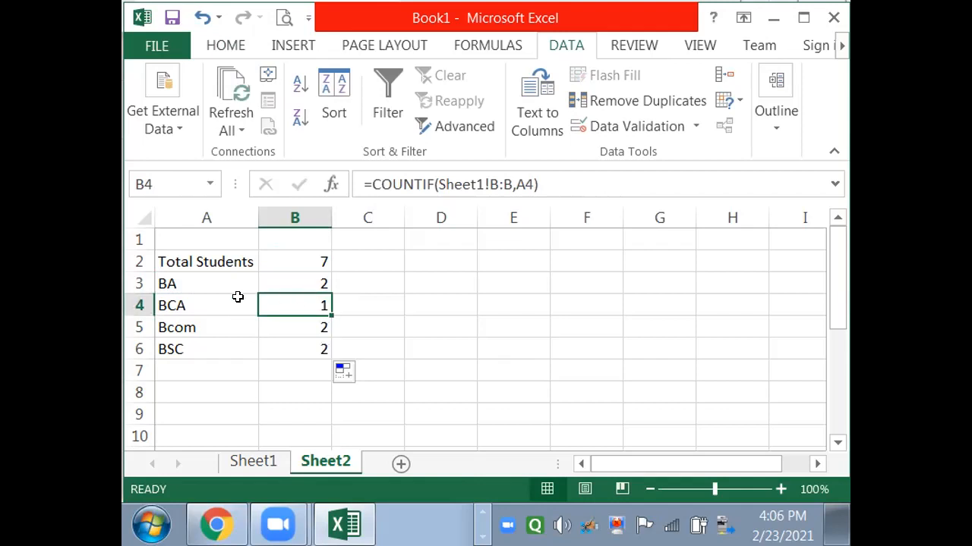
- Clear the class count formulas in B3:B6 on Sheet2
left_click(290, 328)
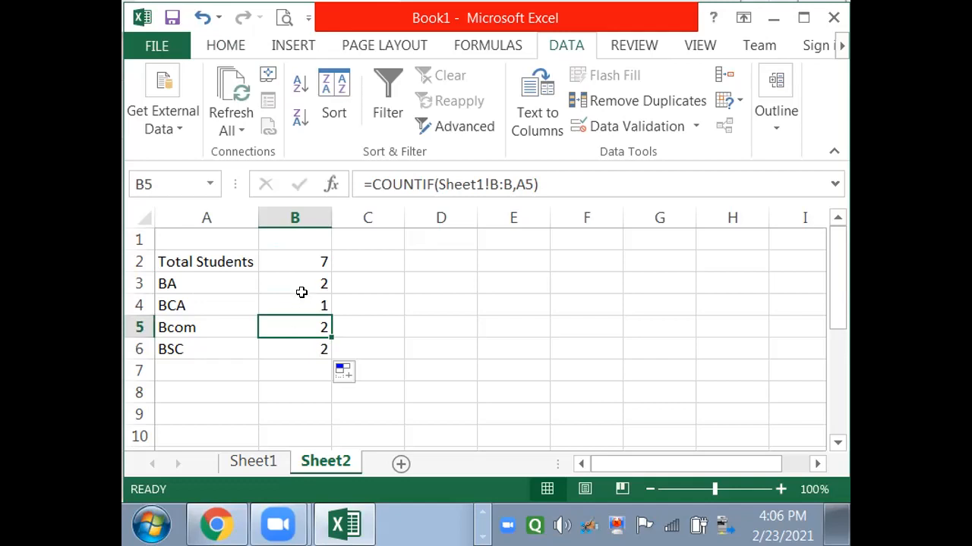
left_click_drag(304, 282, 303, 347)
key("Delete")
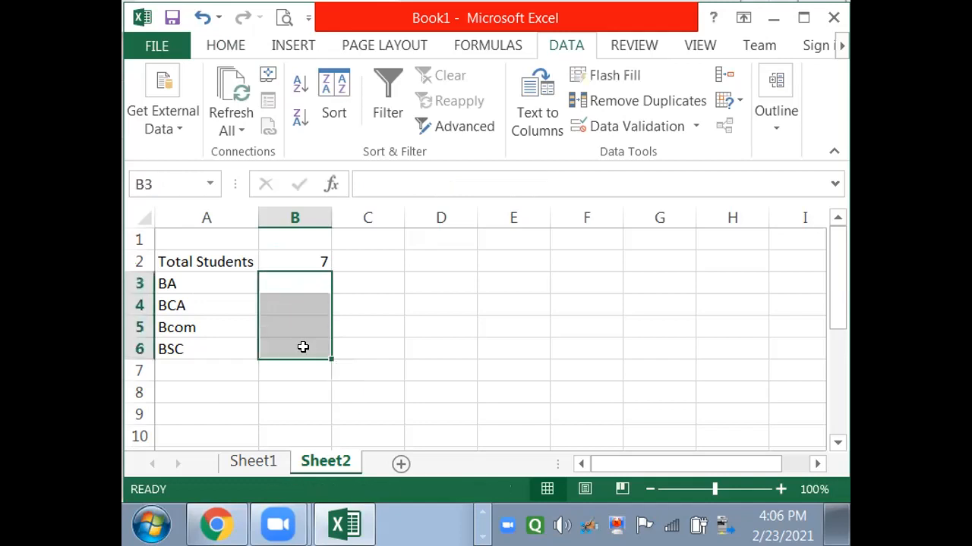
- Enter =COUNTIF(Sheet1!B:B,"BA") in B3 of Sheet2 to count the BA students
left_click(295, 274)
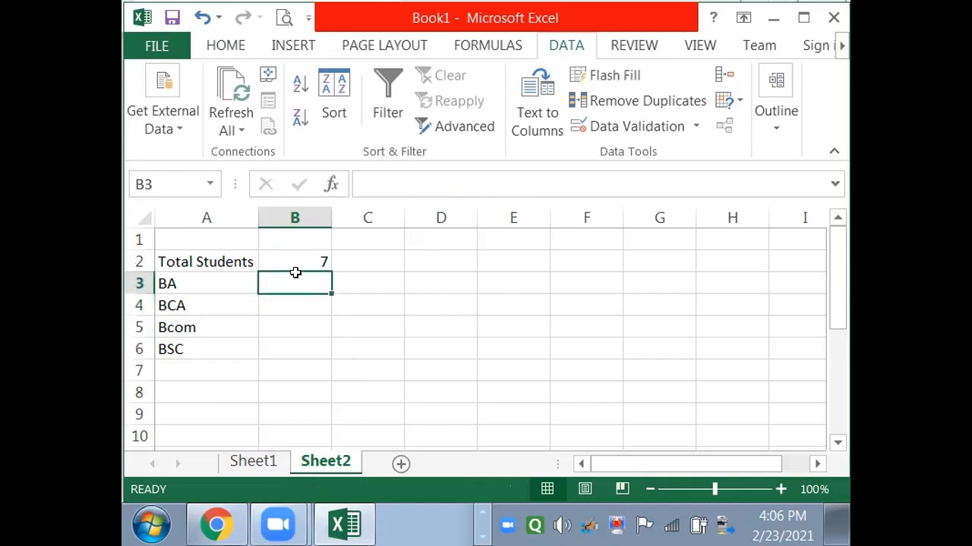
type("=countif(")
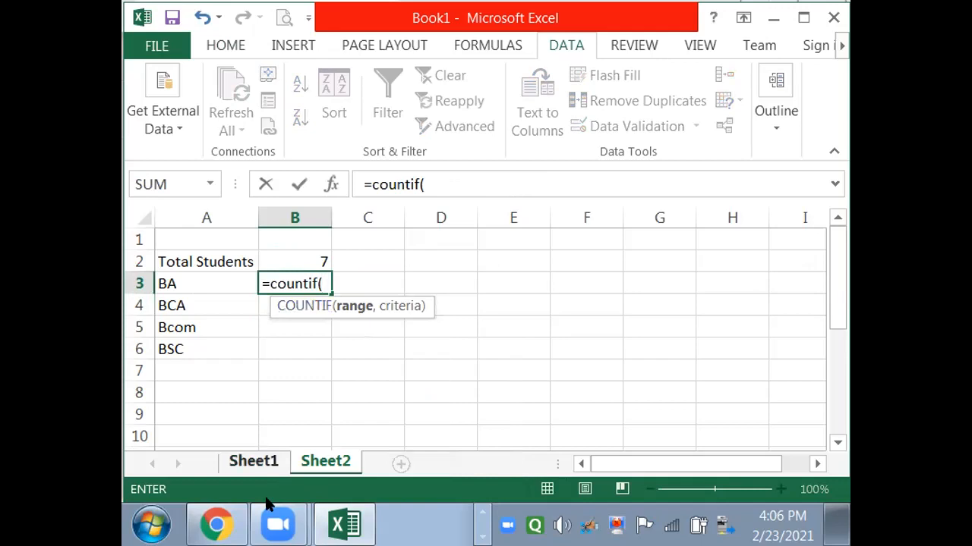
left_click(265, 469)
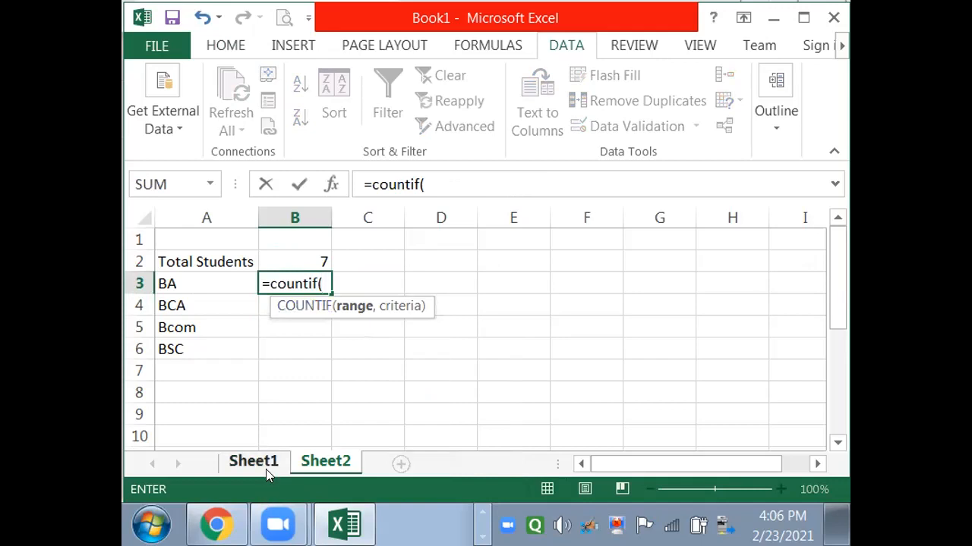
left_click(261, 217)
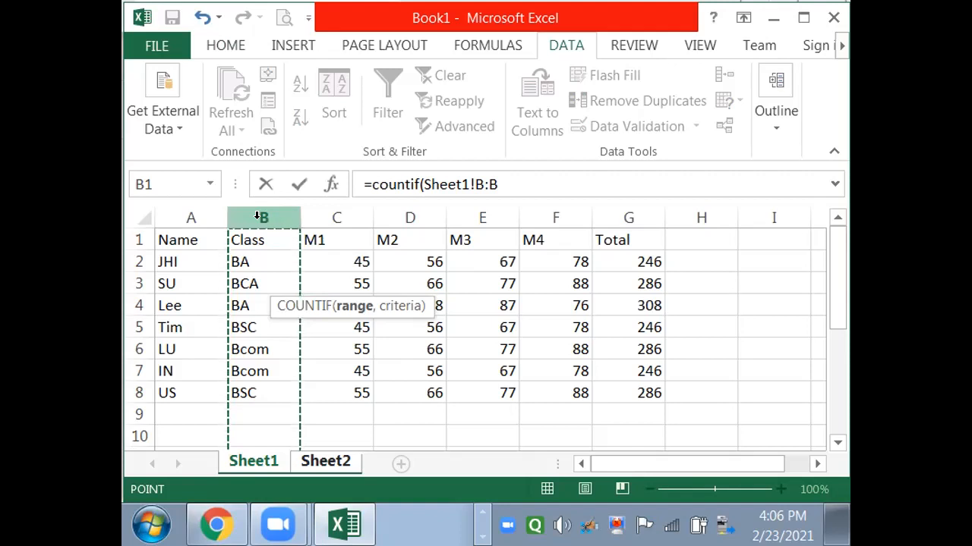
type(",")
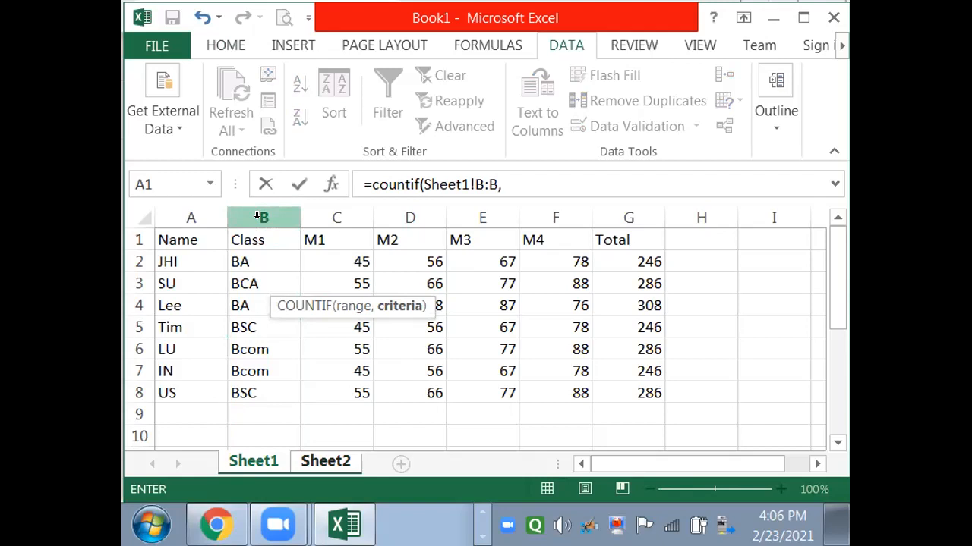
type("\"BA\")")
key("Return")
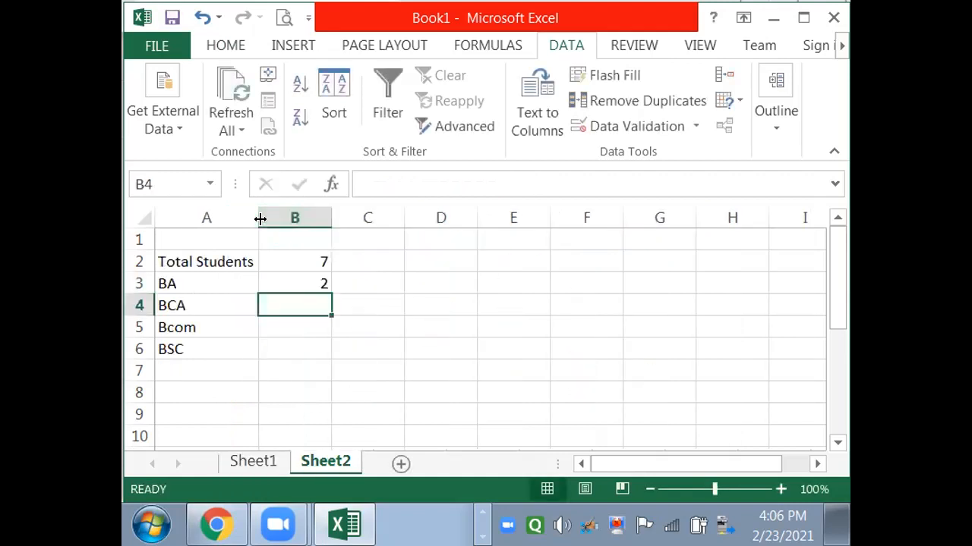
- Replace the "BA" criterion in the B3 formula with a reference to cell A3
left_click(281, 278)
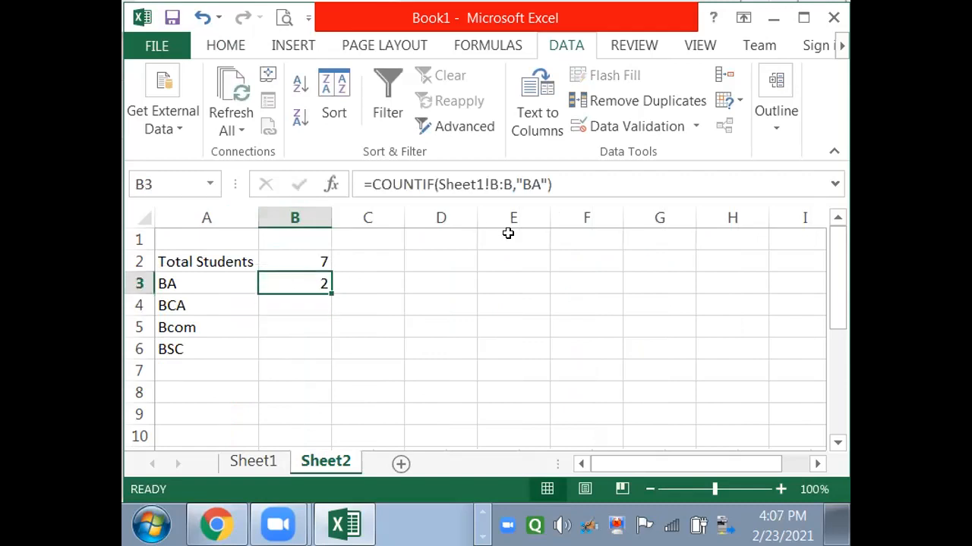
left_click(545, 184)
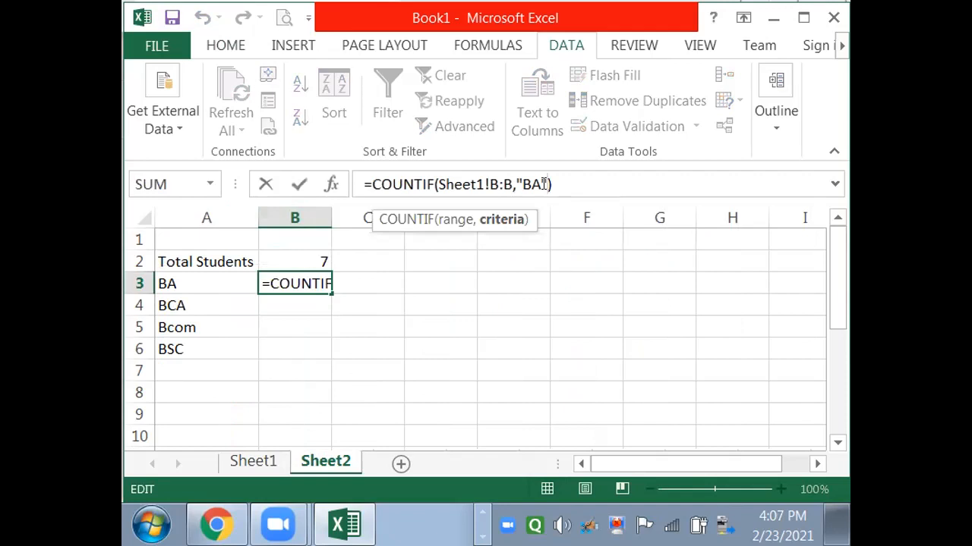
key("BackSpace")
key("BackSpace")
key("BackSpace")
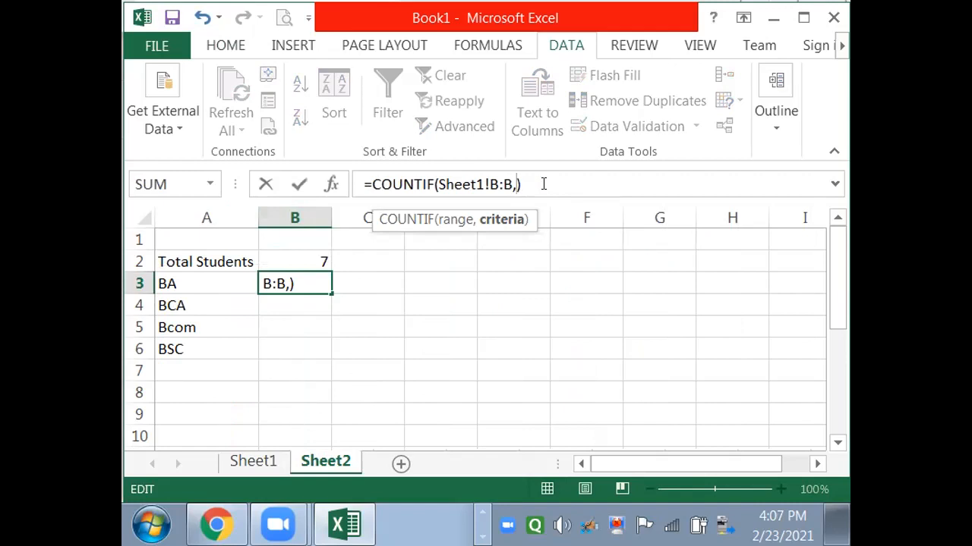
left_click(209, 278)
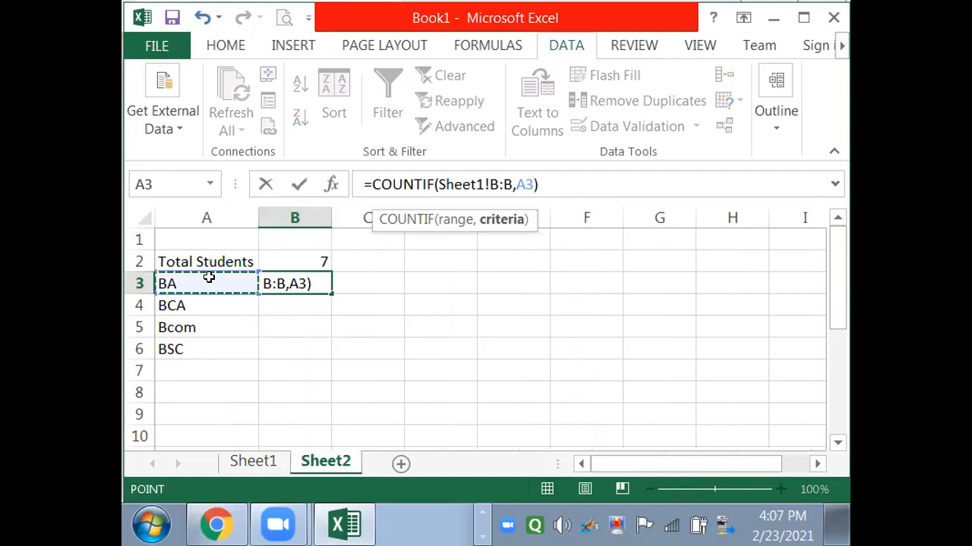
key("Return")
- Copy the COUNTIF formula from B3 down through B6 for BCA, Bcom and BSC
key("ctrl+d")
key("Return")
key("ctrl+d")
key("Return")
key("ctrl+d")
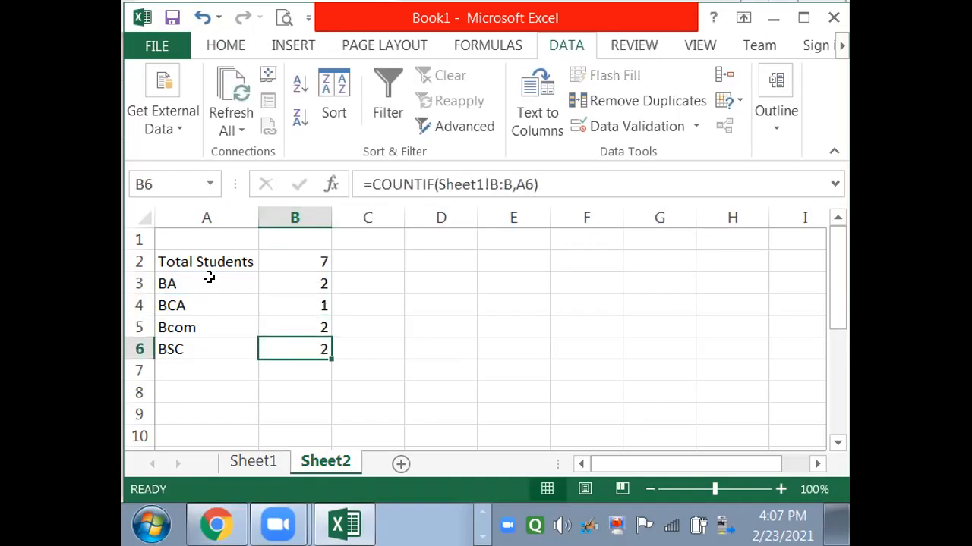
- Change the class in B8 of Sheet1 to Bcom and check the updated class counts on Sheet2
key("Left")
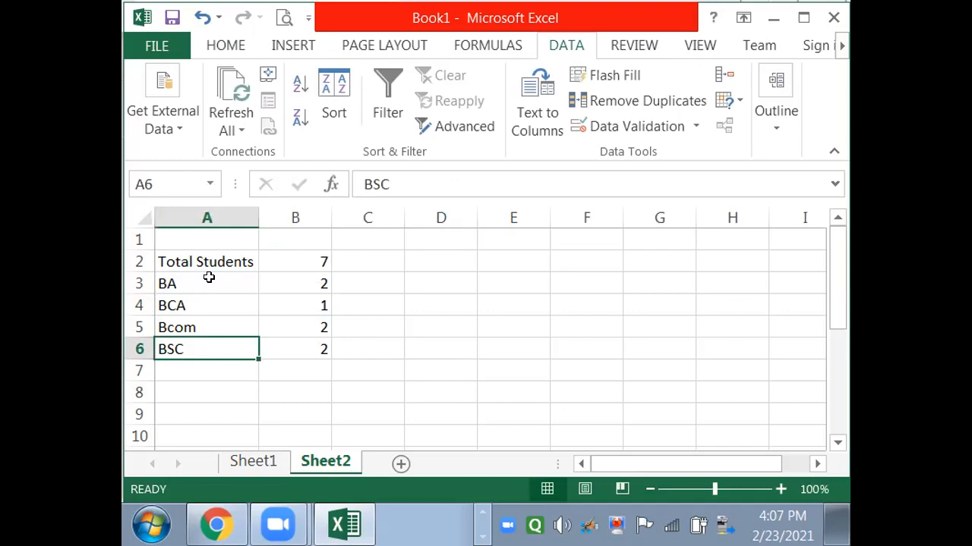
left_click(261, 463)
left_click(265, 392)
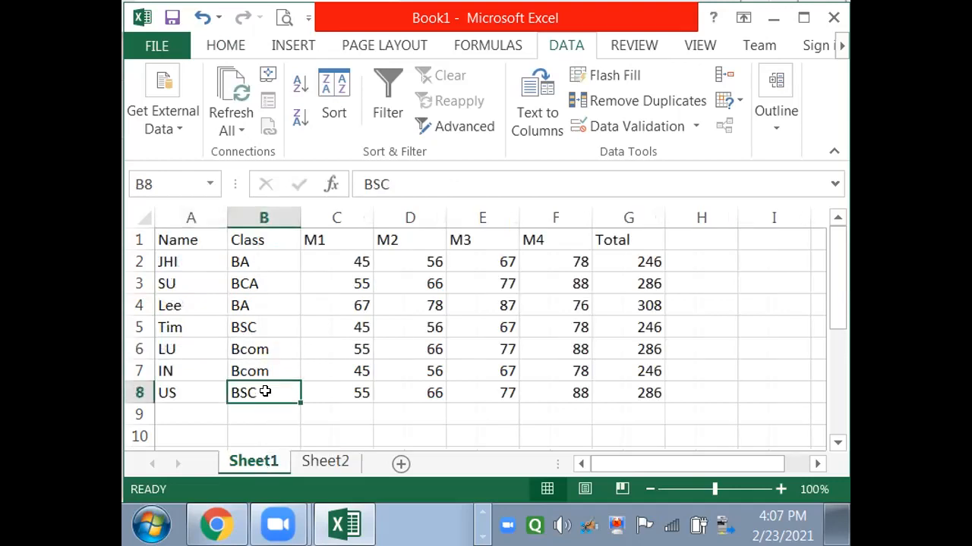
type("Bcom")
key("Return")
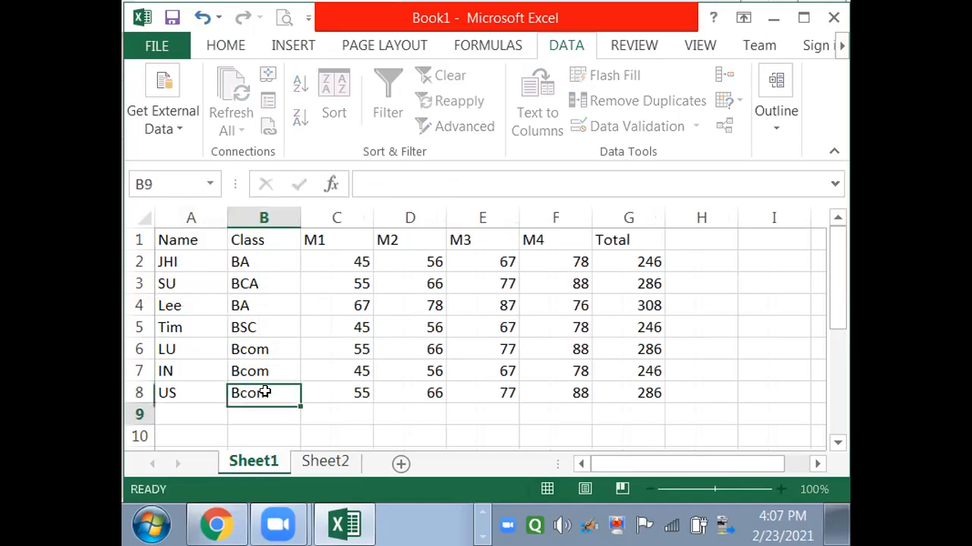
left_click(332, 463)
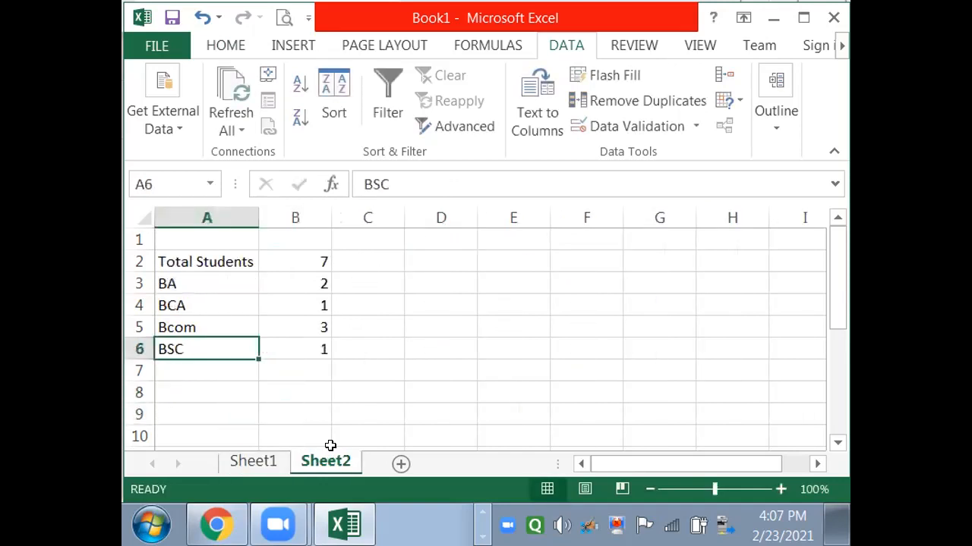
left_click(303, 327)
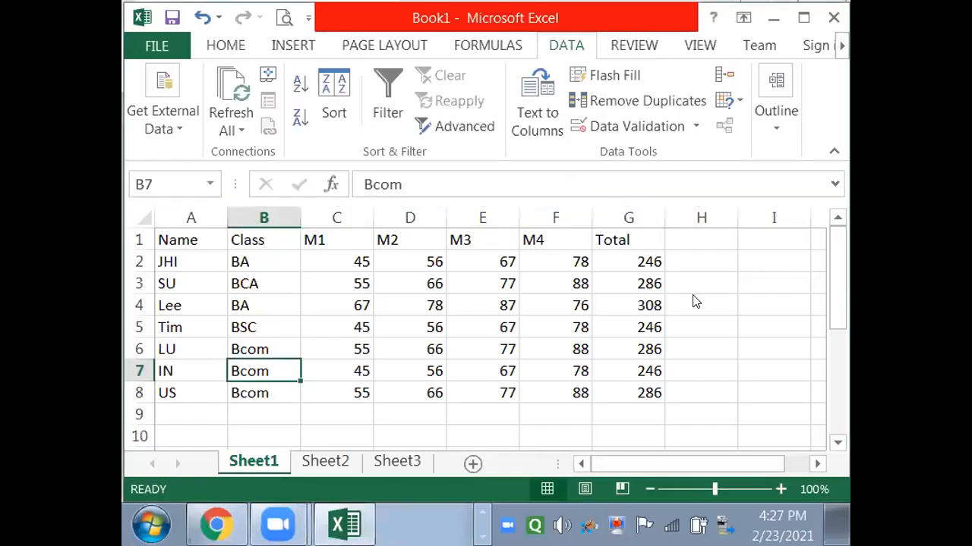
- Insert a new column before M1 on Sheet1 and head it Fee
left_click(395, 273)
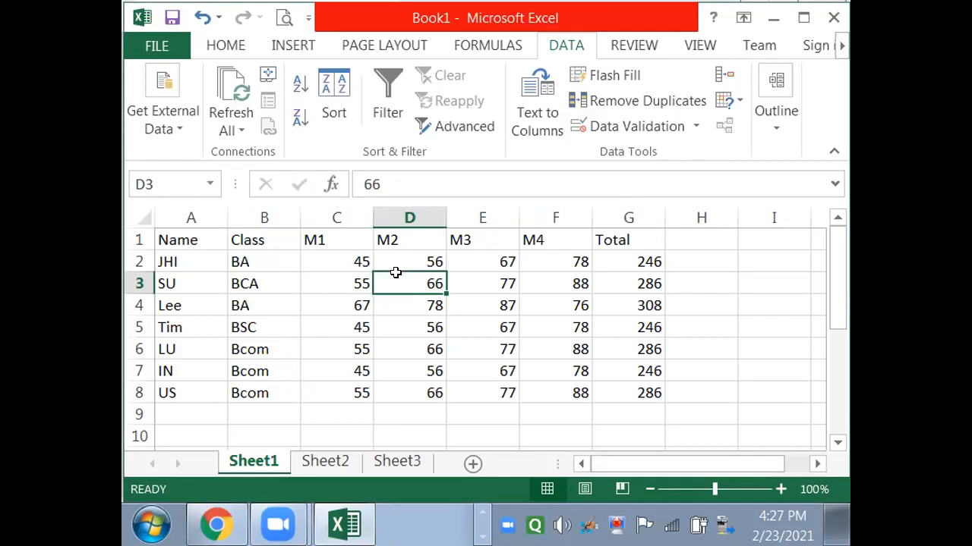
left_click(334, 255)
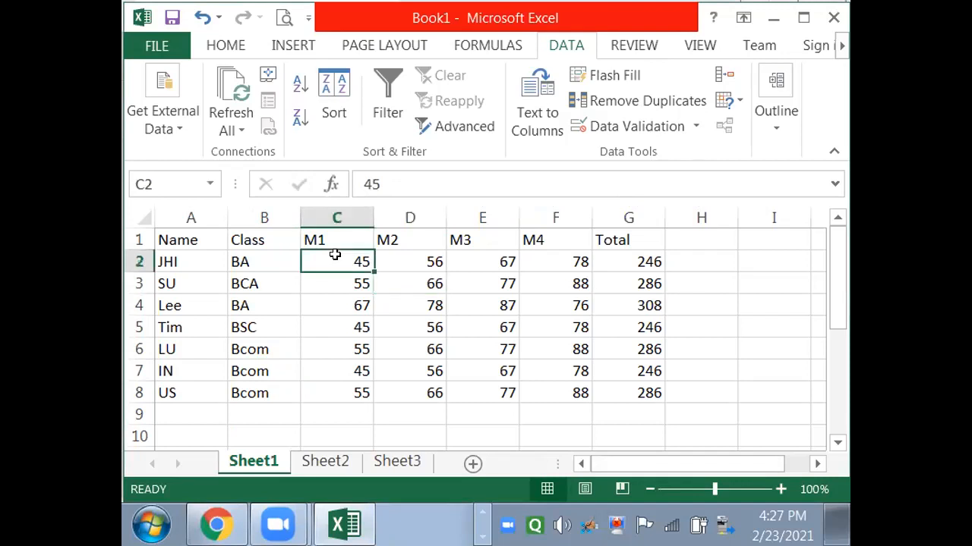
left_click(350, 234)
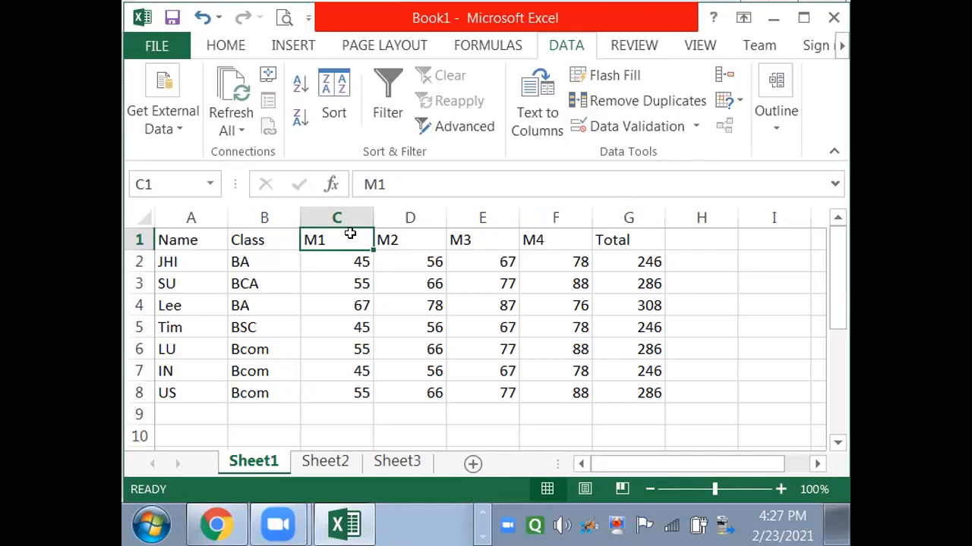
key("alt+i")
key("c")
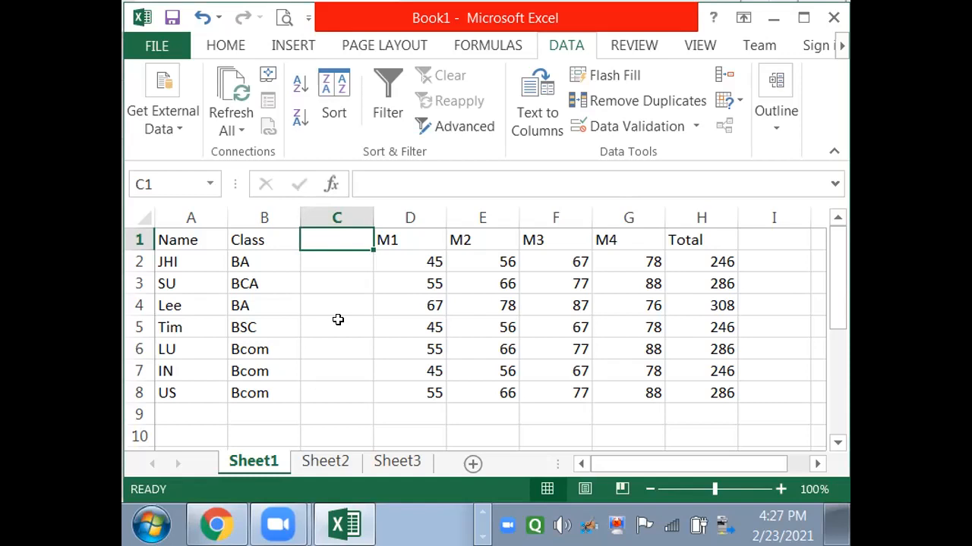
type("Fee")
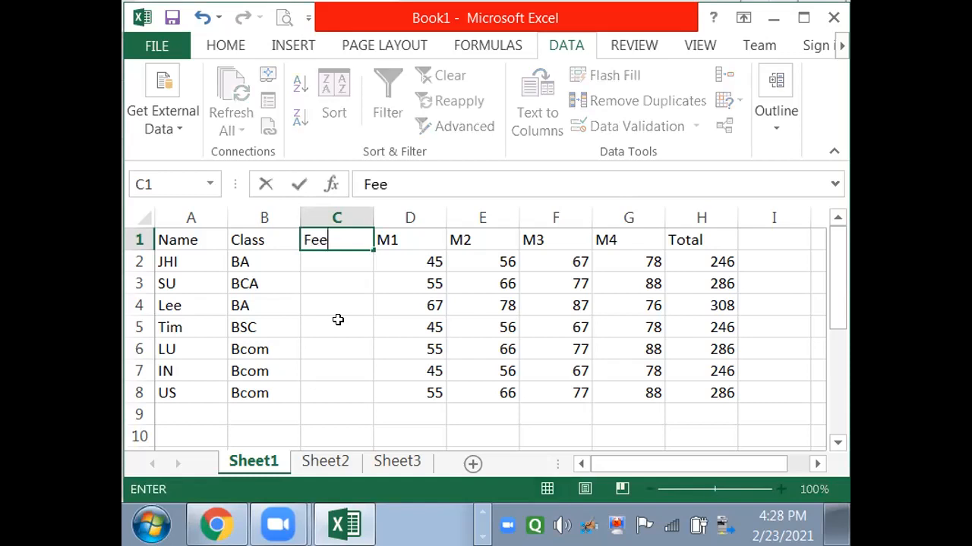
key("Return")
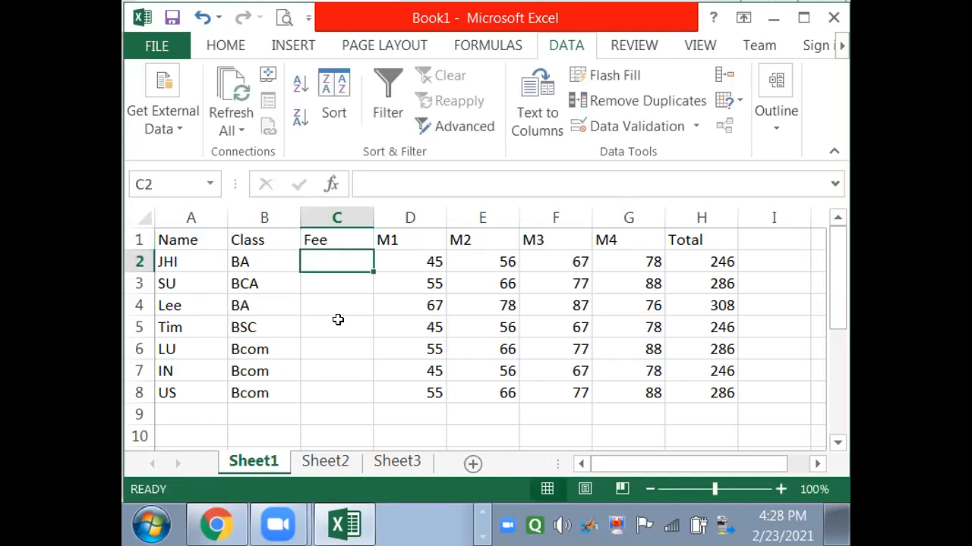
- Enter the fees 17000, 35000, 17000 and 30000 in C2:C5 for the first four students
type("17000")
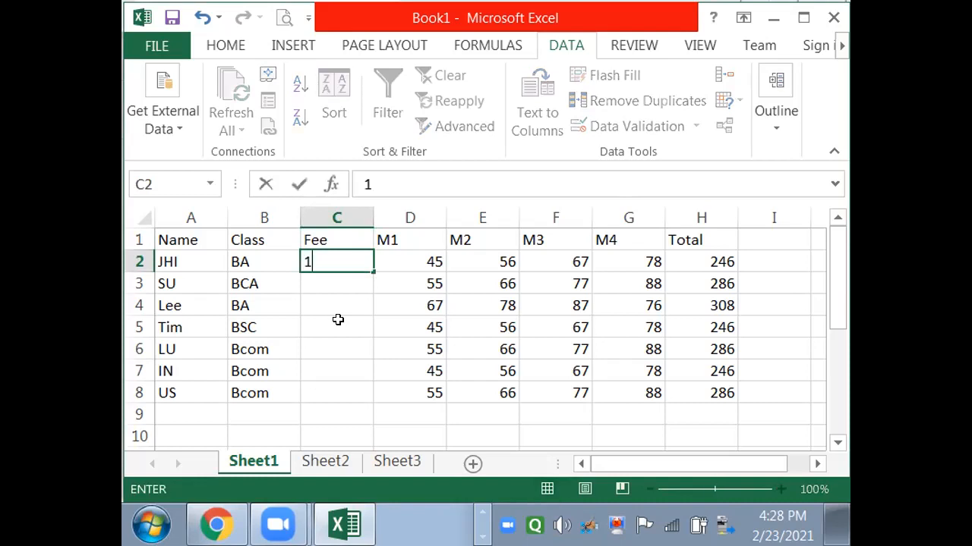
key("Return")
type("35000")
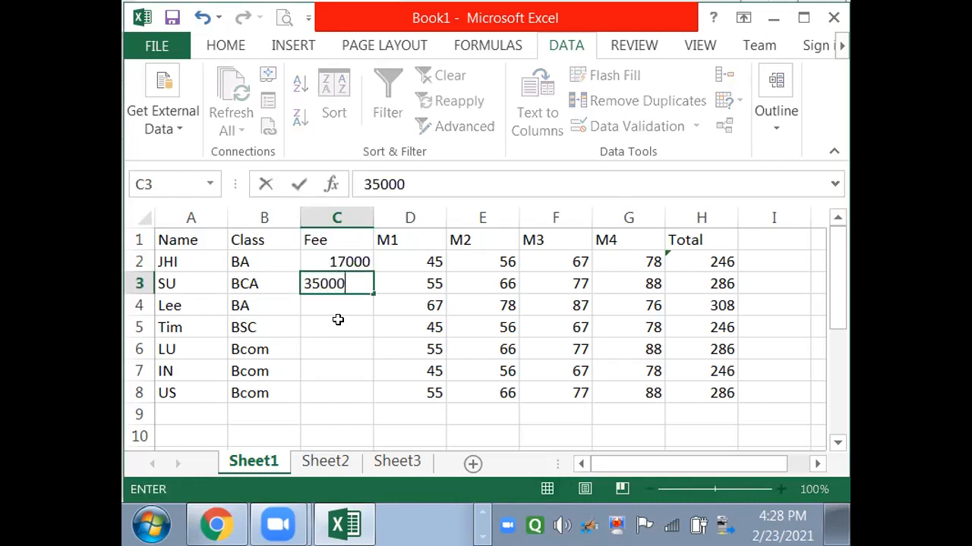
key("Return")
type("17")
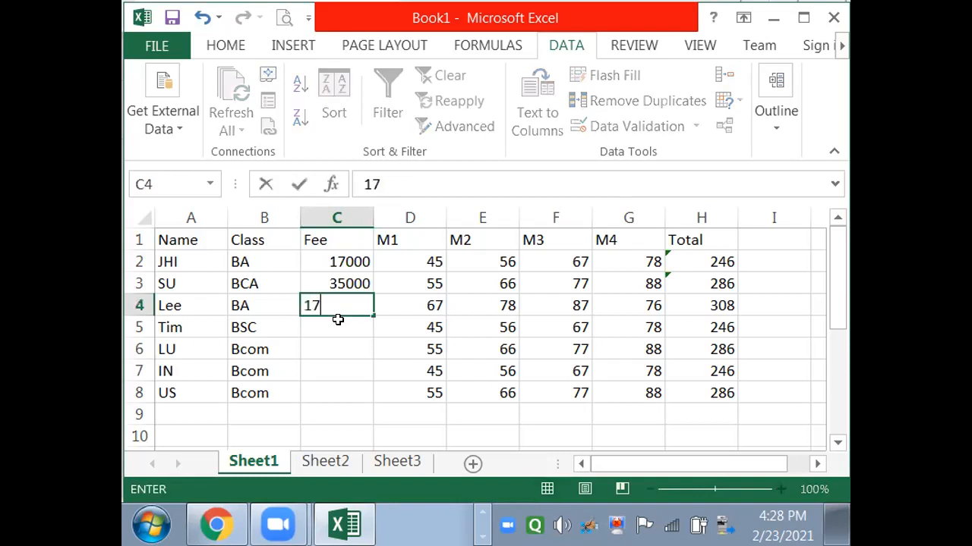
type("000")
key("Return")
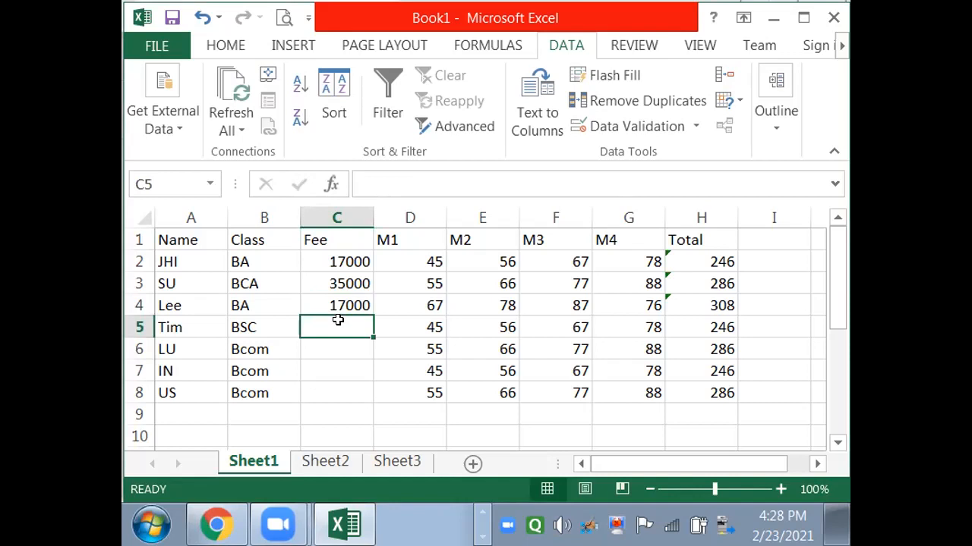
type("30")
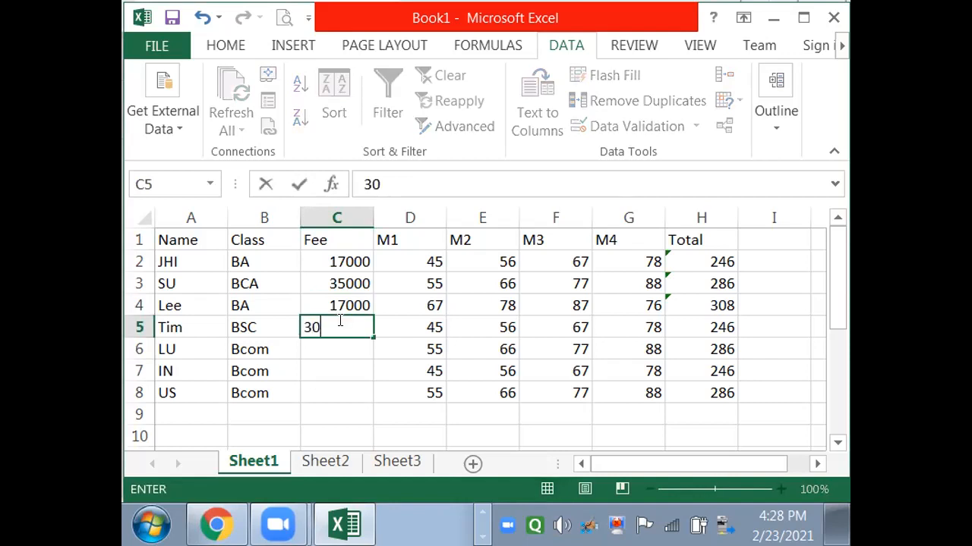
type("000")
key("Return")
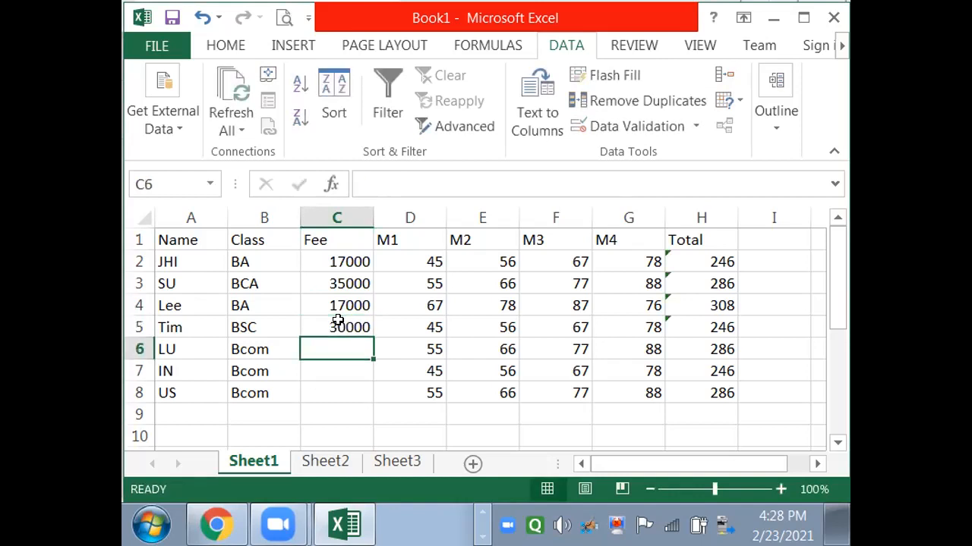
- Enter a fee of 26000 in C6 and copy it down to C8 for the Bcom students
type("260")
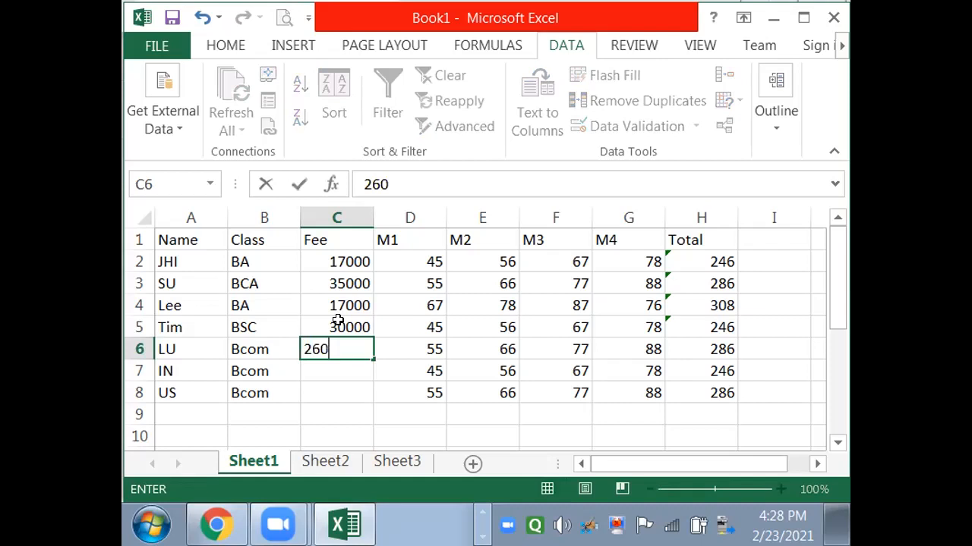
type("00")
key("Return")
key("ctrl+d")
key("Return")
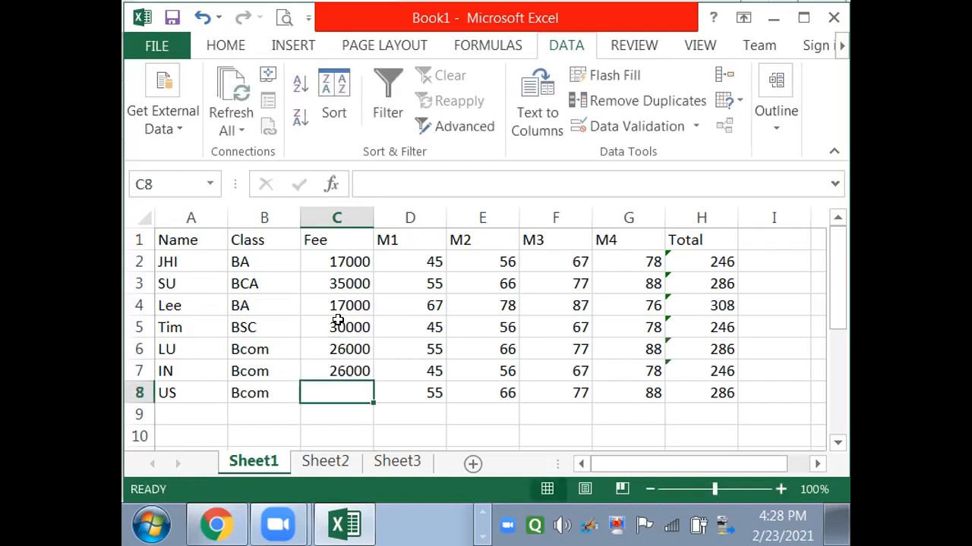
key("ctrl+d")
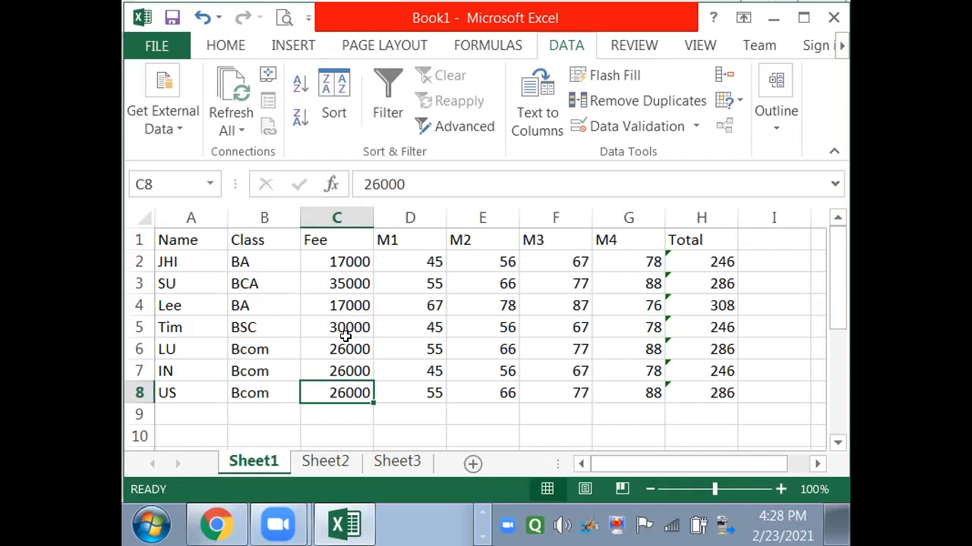
- Enter the label Fee Received in D2 of Sheet2
left_click(334, 471)
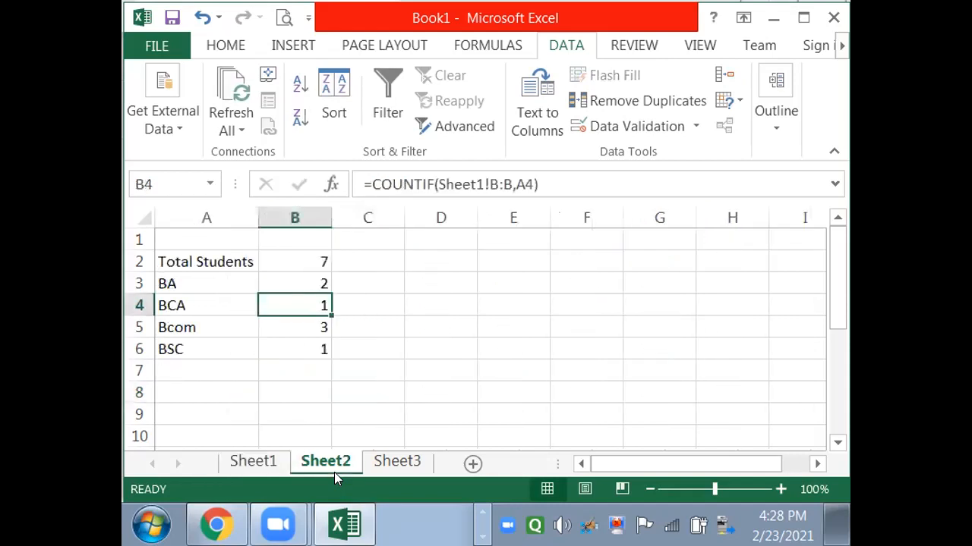
left_click(361, 282)
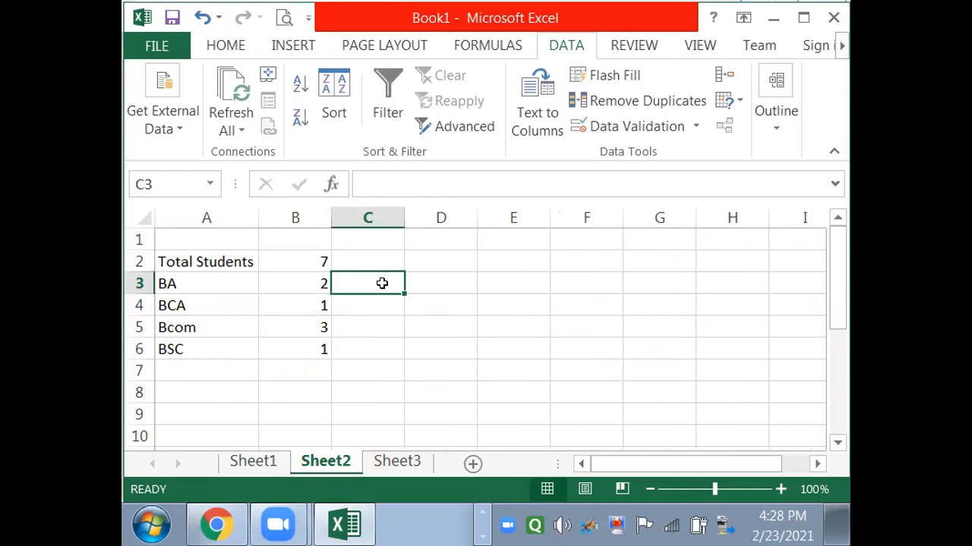
left_click(424, 262)
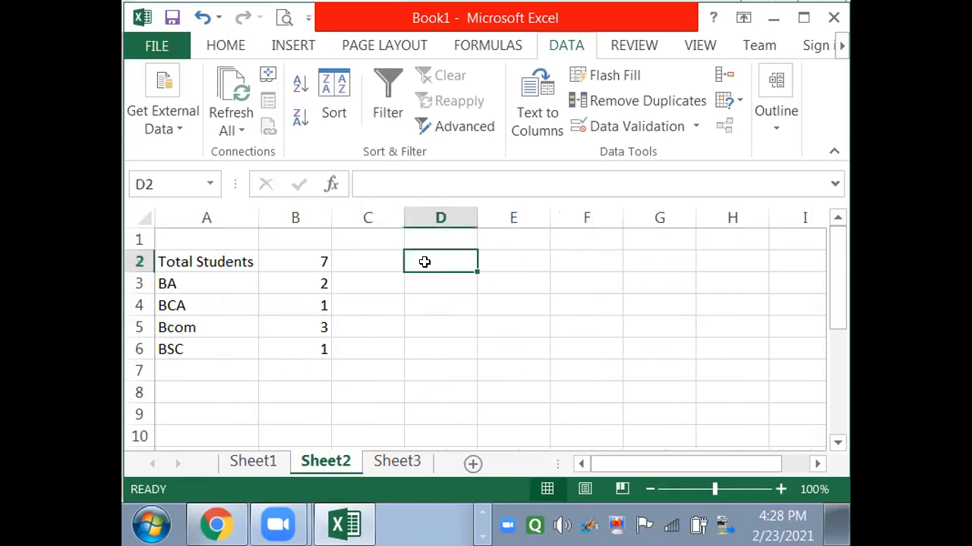
type("Fee R")
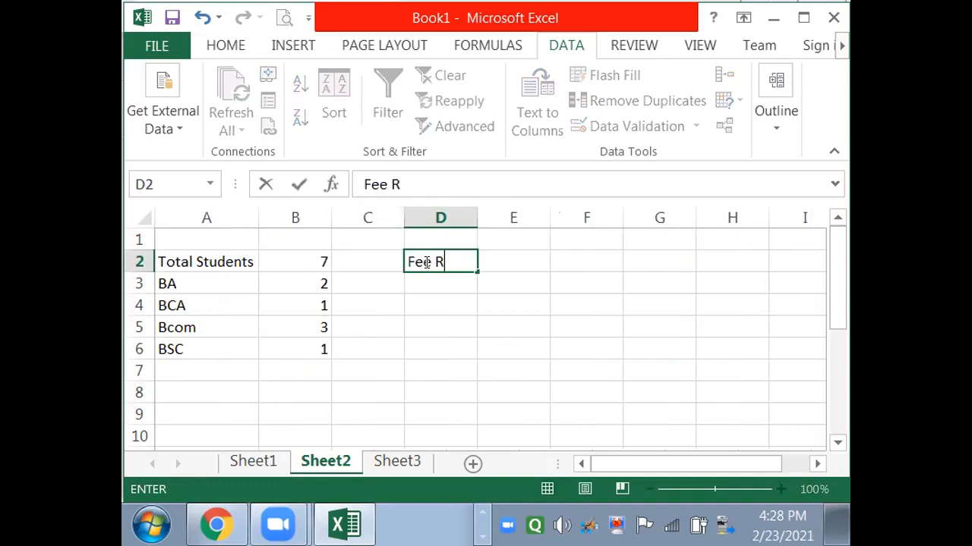
type("ecieved")
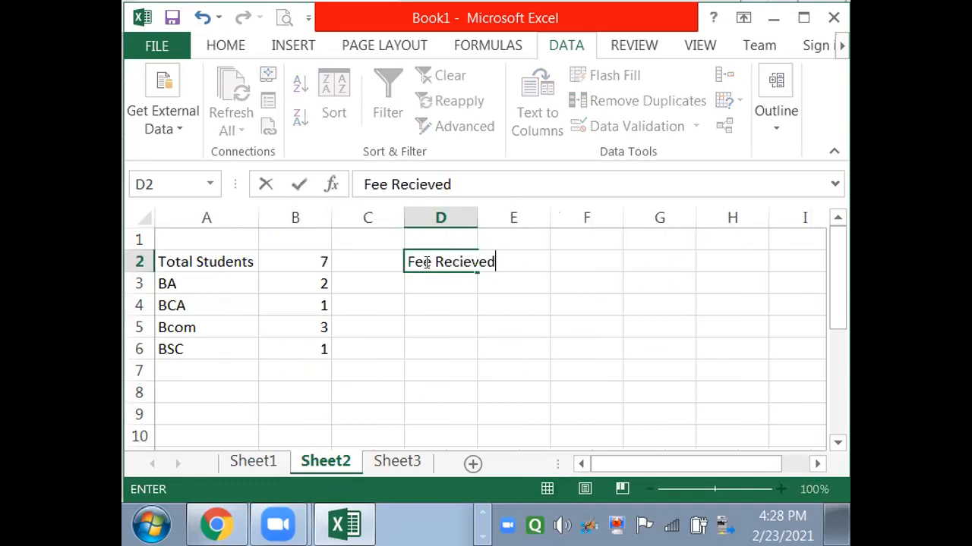
key("Tab")
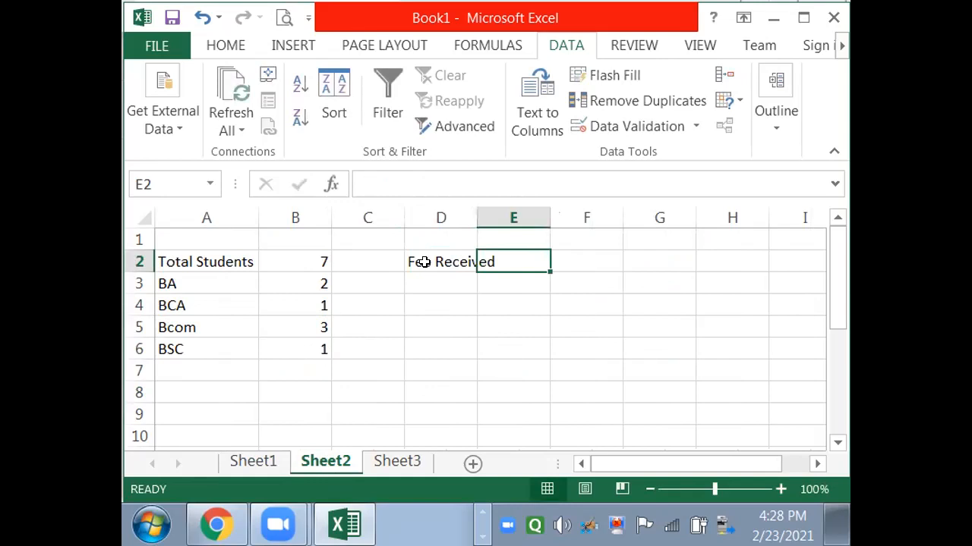
- Total all fees in E2 of Sheet2 with a SUM of Sheet1's whole Fee column, C:C
type("=sum")
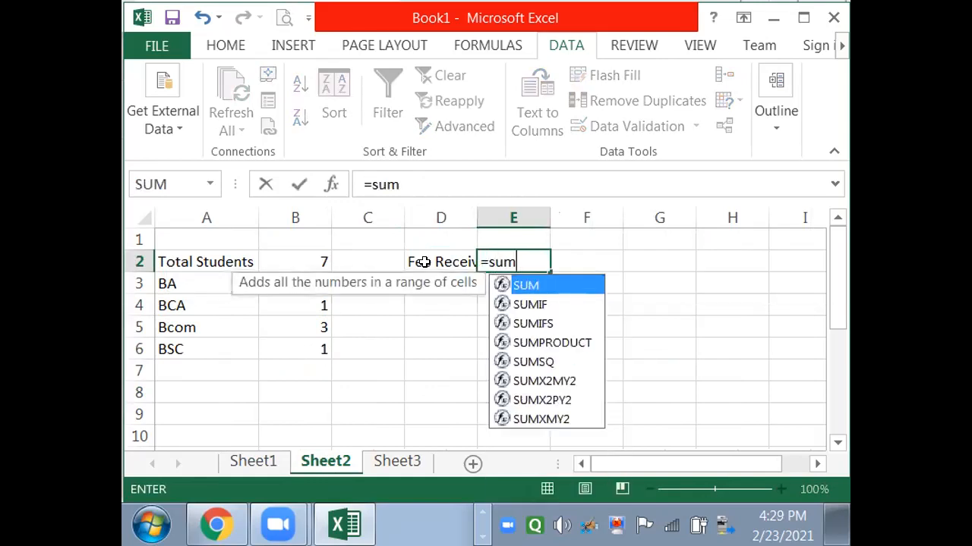
type("(")
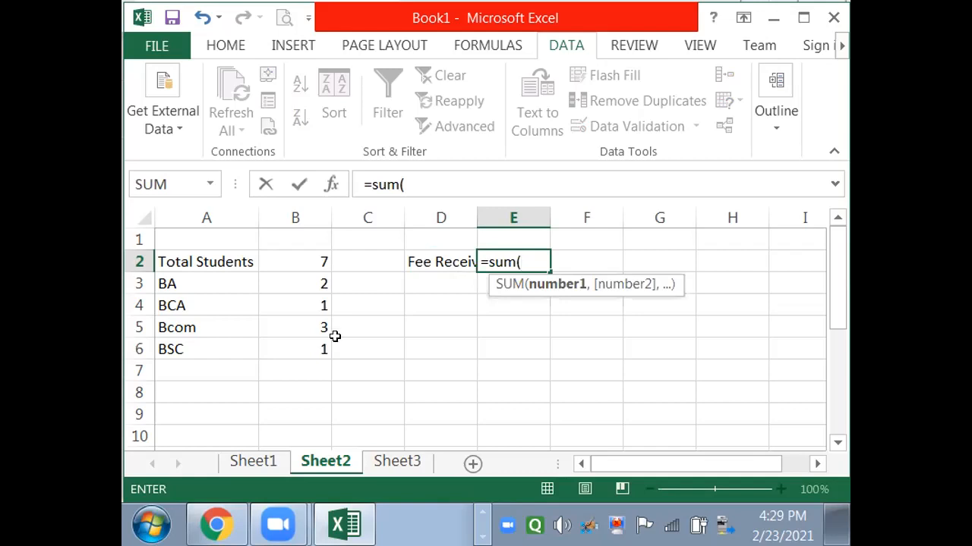
left_click(241, 469)
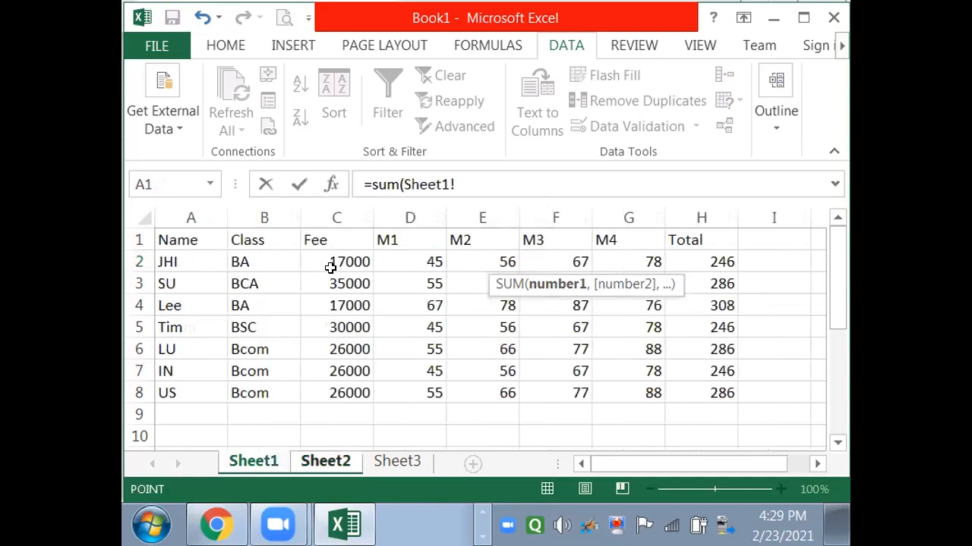
left_click(330, 217)
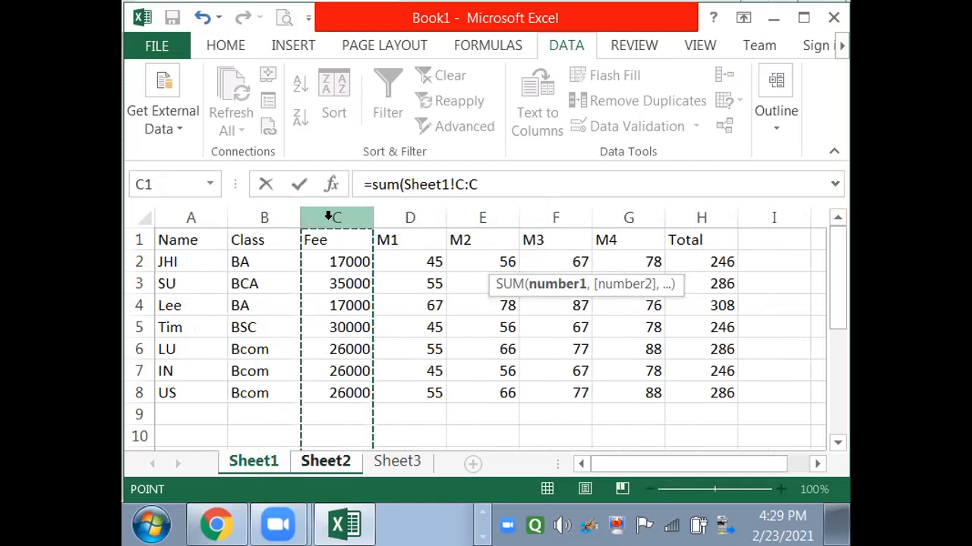
type(")")
key("Return")
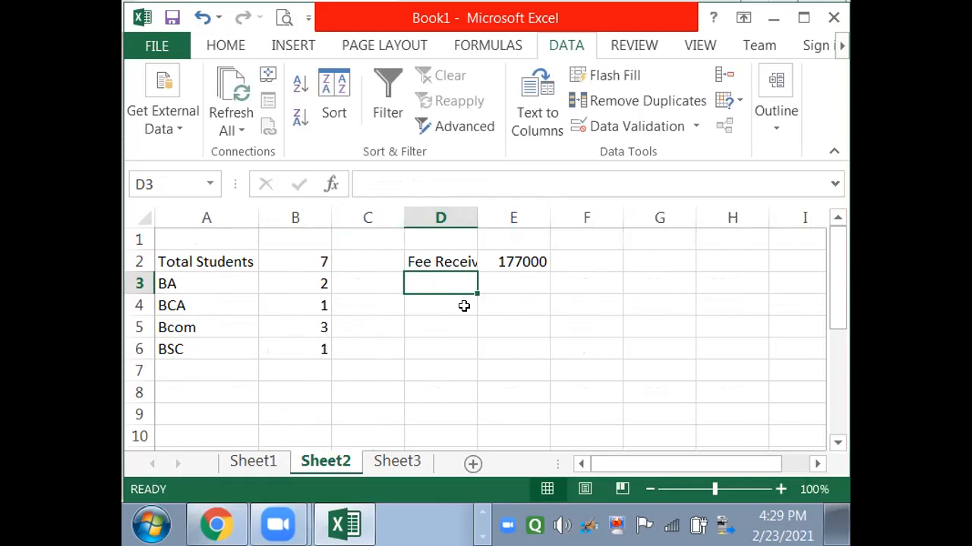
- Enter =SUMIF(Sheet1!B:B,"BA",Sheet1!C:C) in E3 of Sheet2 to total the BA fees
left_click(501, 278)
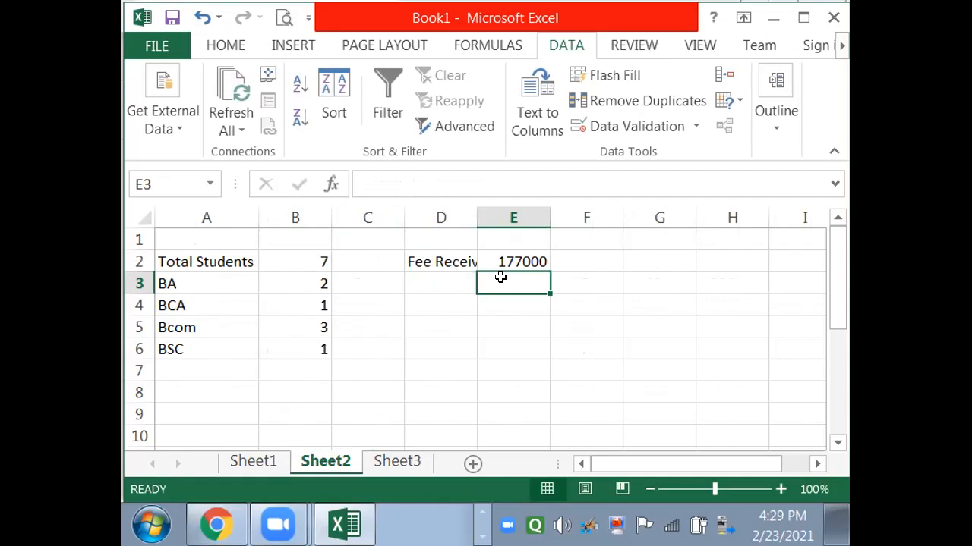
type("=s")
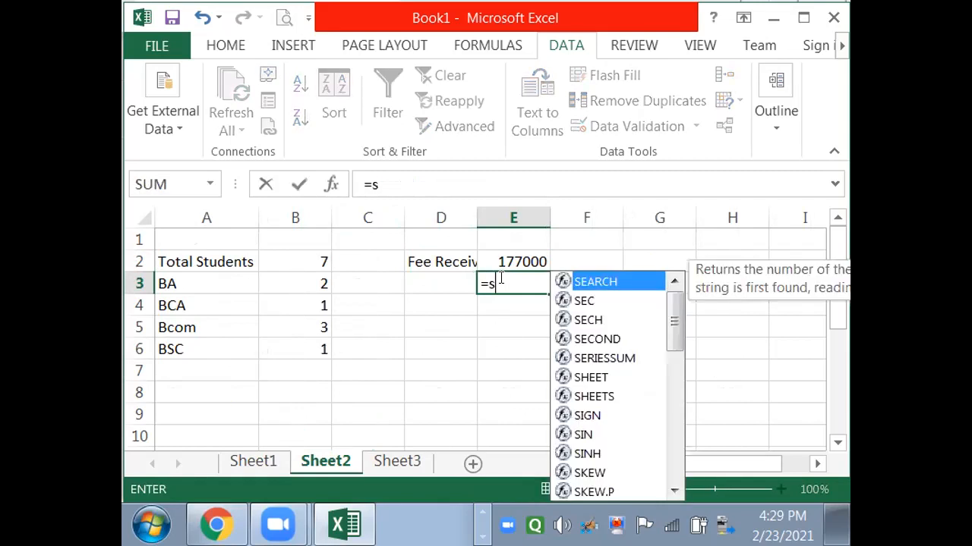
type("umif(")
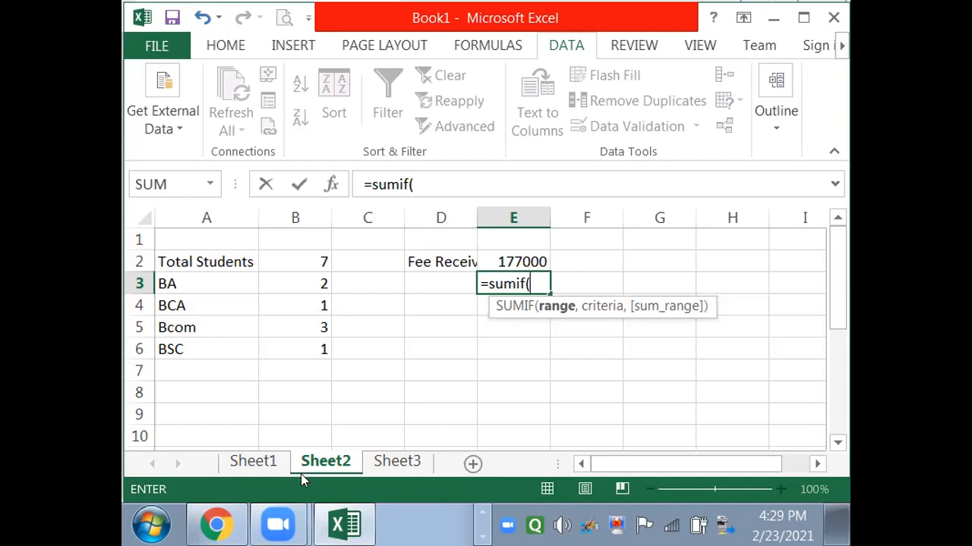
left_click(275, 460)
left_click(268, 203)
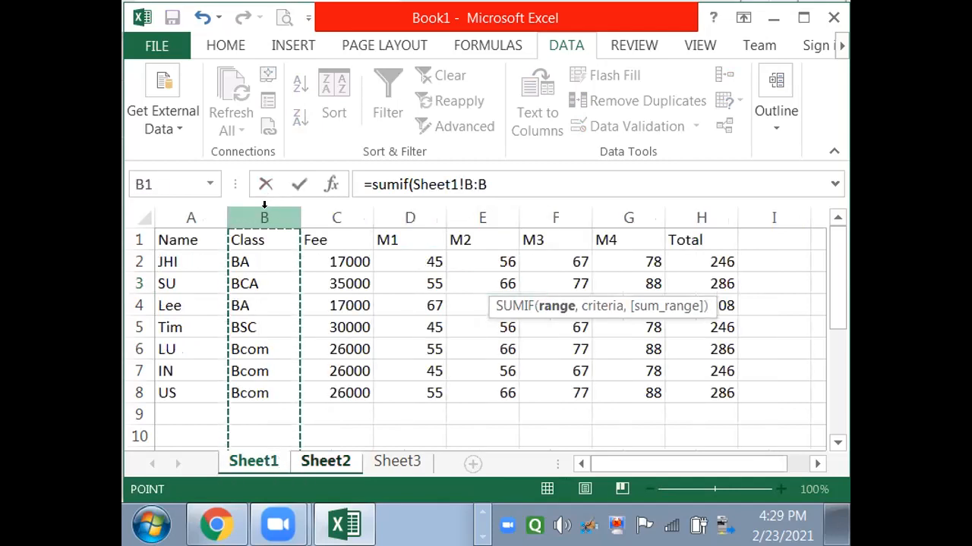
type(",")
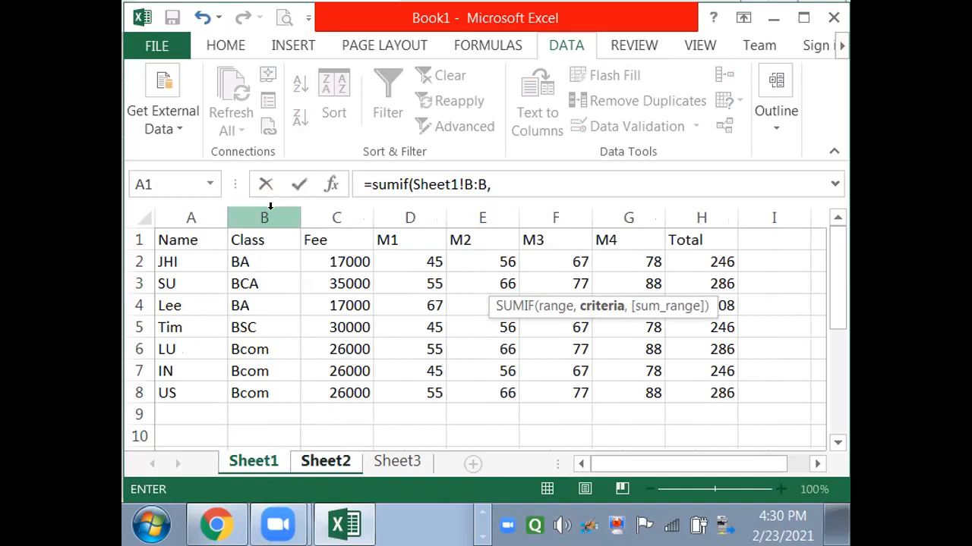
left_click(524, 188)
type("\"BA\",")
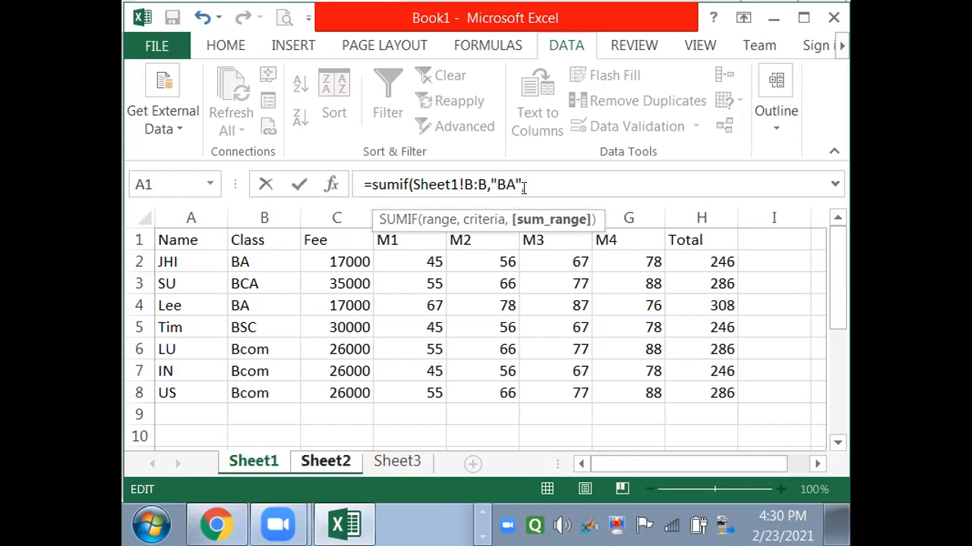
type(",")
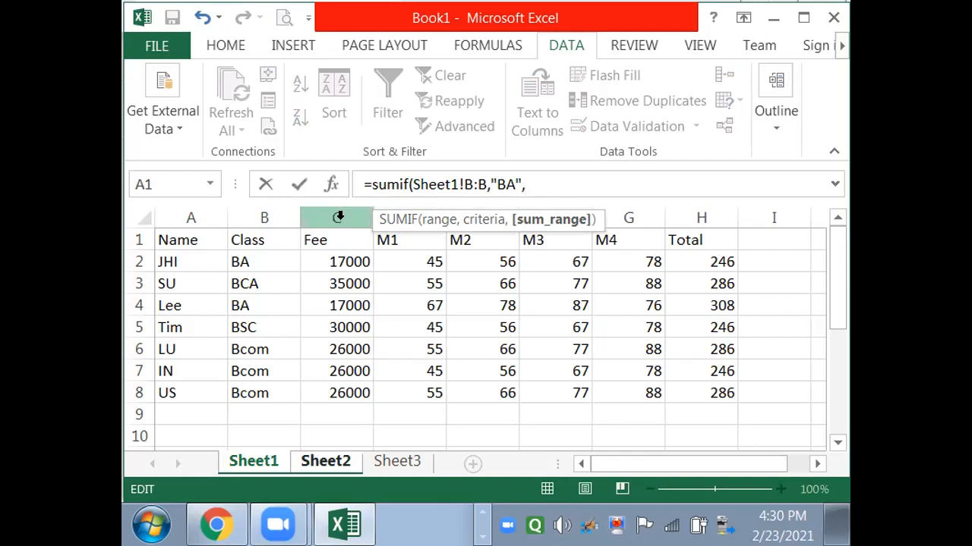
left_click(339, 218)
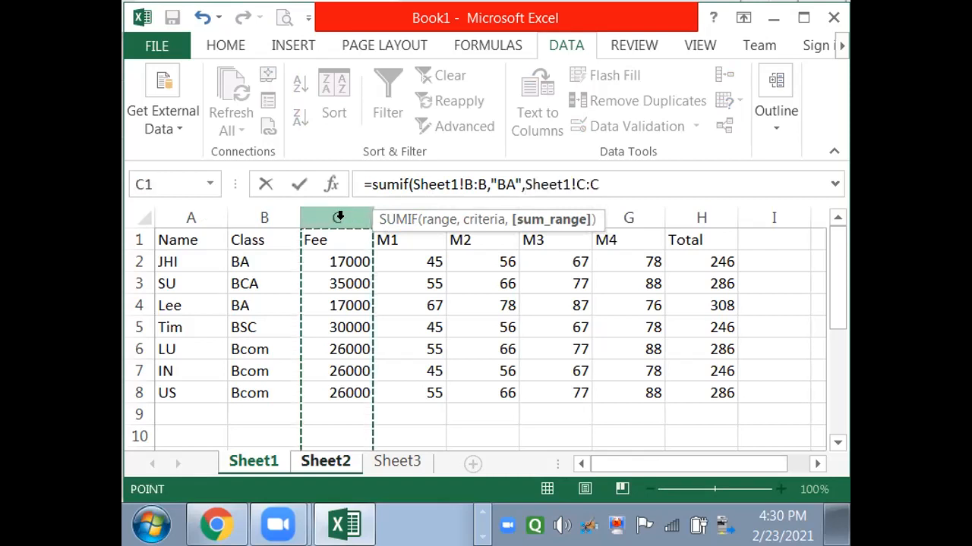
type(")")
key("Return")
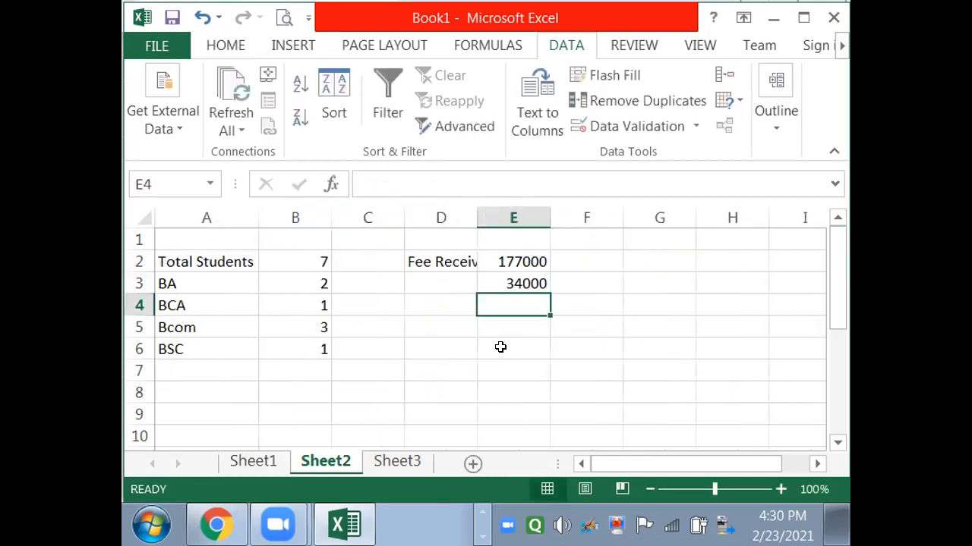
- Replace the "BA" criterion in the E3 SUMIF formula with a reference to cell A3
left_click(505, 284)
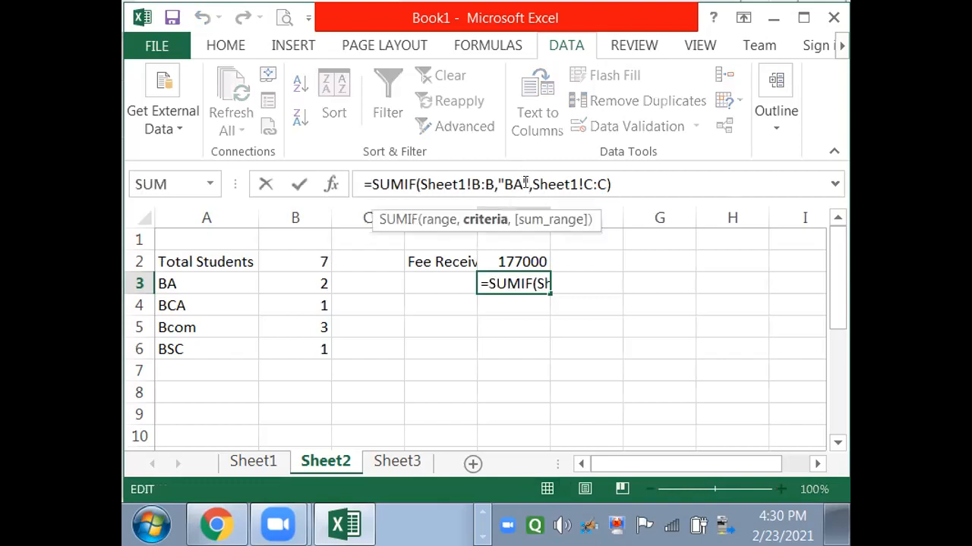
key("BackSpace")
key("BackSpace")
key("BackSpace")
key("BackSpace")
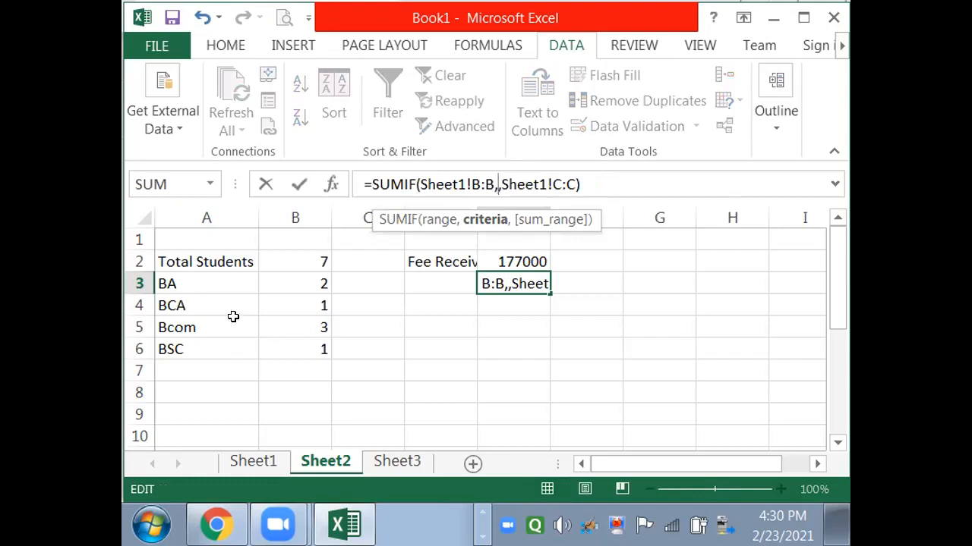
left_click(207, 284)
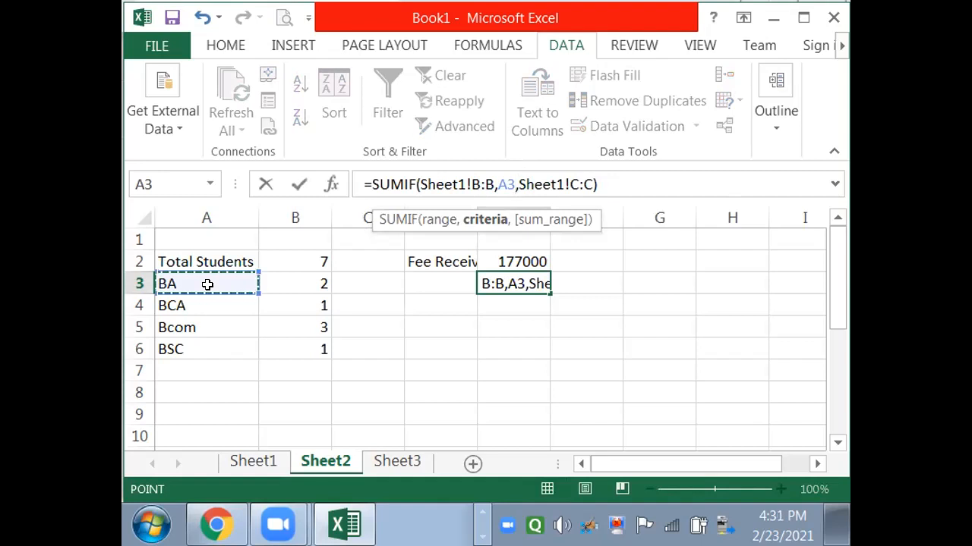
key("Return")
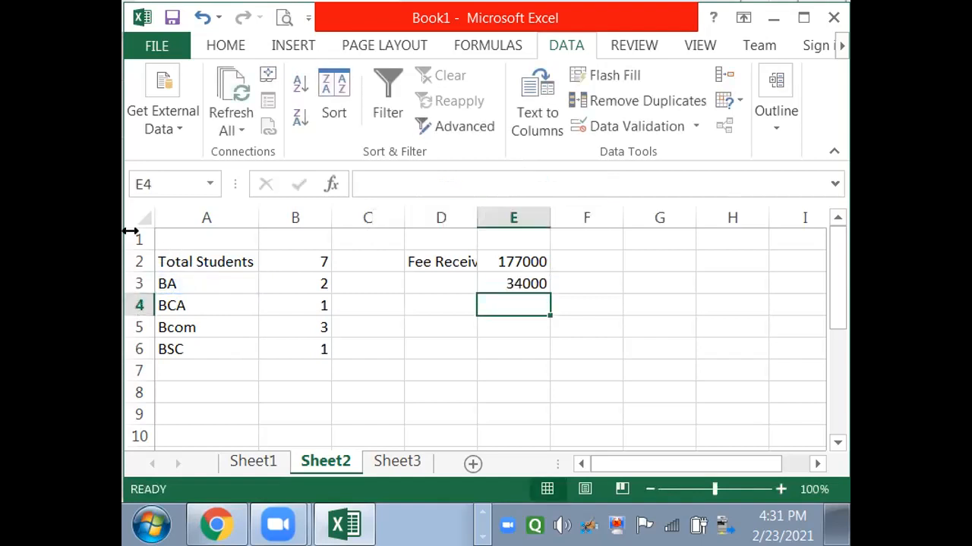
- Copy the SUMIF formula from E3 down to E6 and check the sum of the class fees against E2
left_click(506, 282)
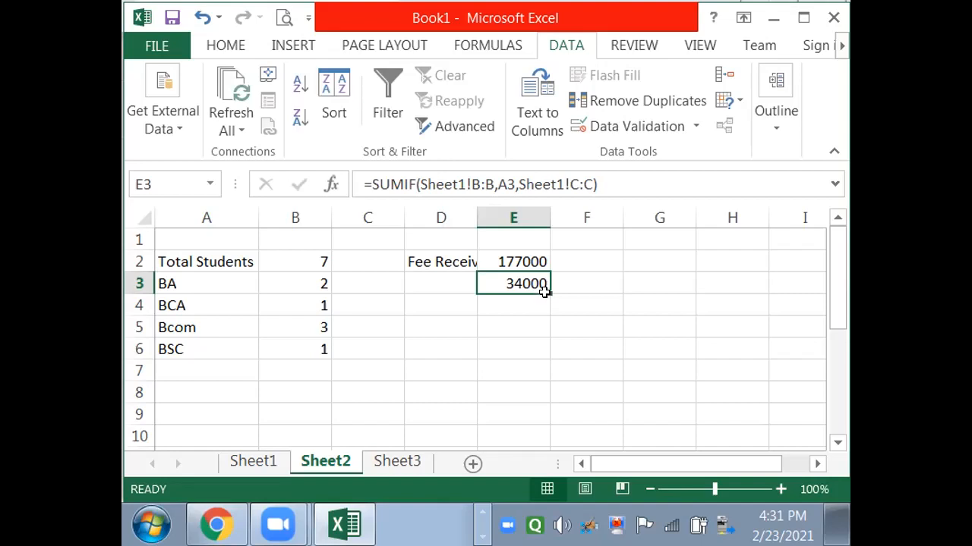
left_click_drag(547, 291, 536, 349)
left_click(513, 303)
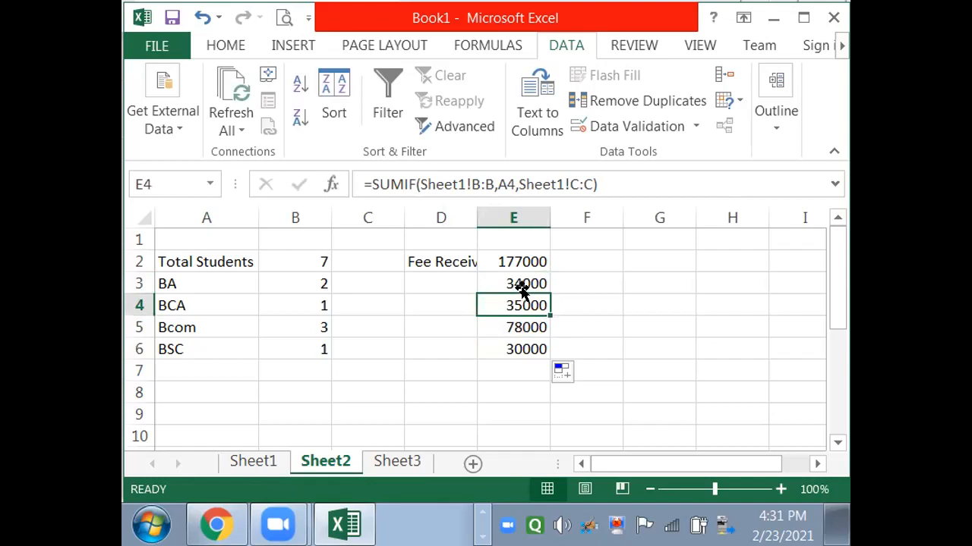
left_click_drag(514, 278, 513, 343)
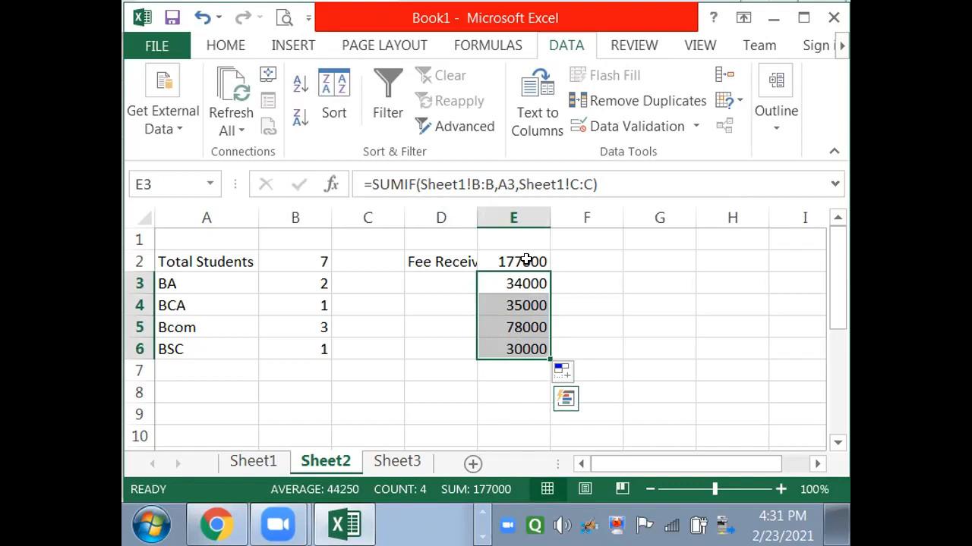
left_click(493, 318)
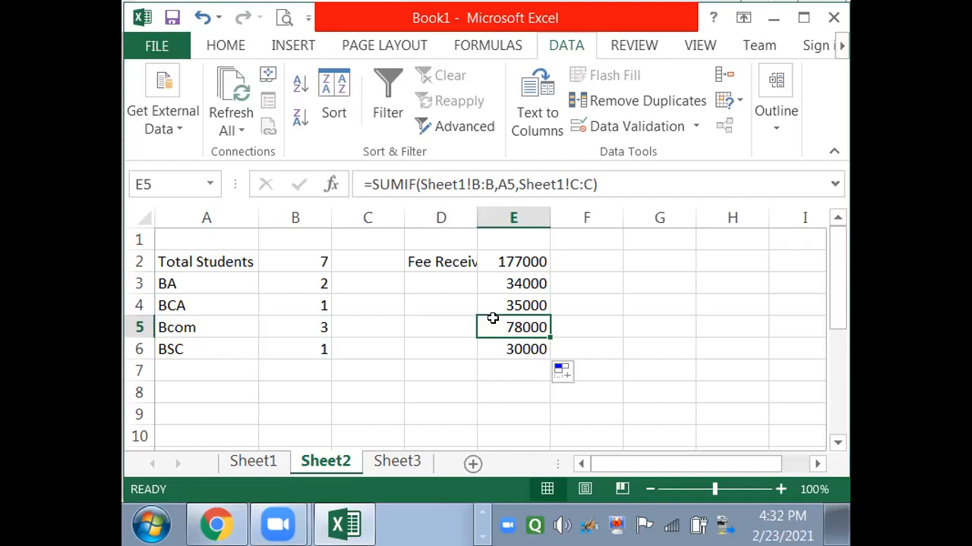
- Insert a new column before M1 on Sheet1 and head it Scheme
left_click(278, 462)
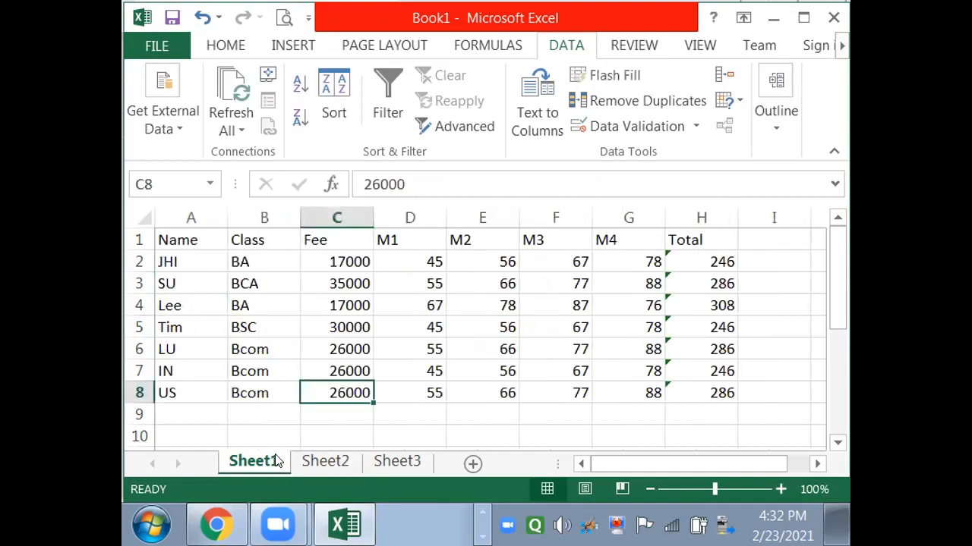
right_click(409, 209)
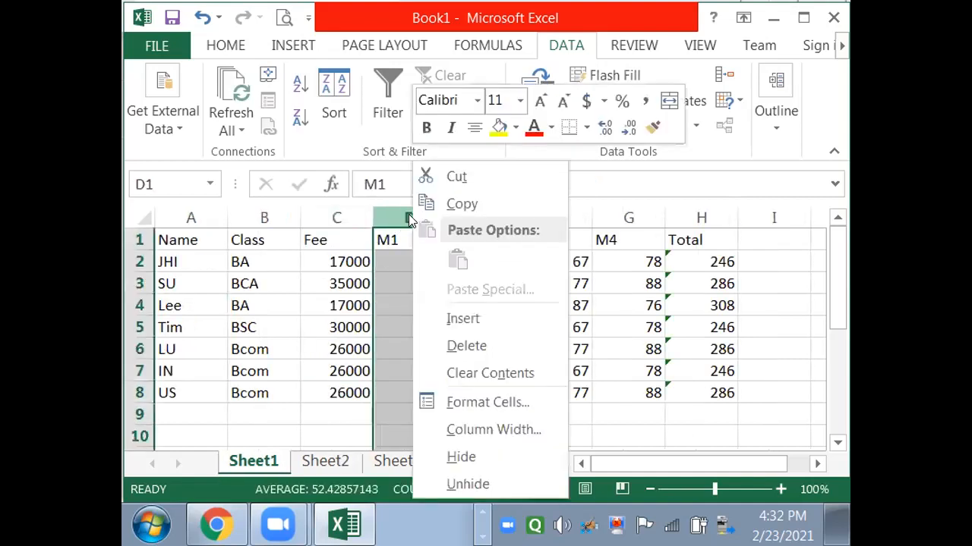
left_click(449, 315)
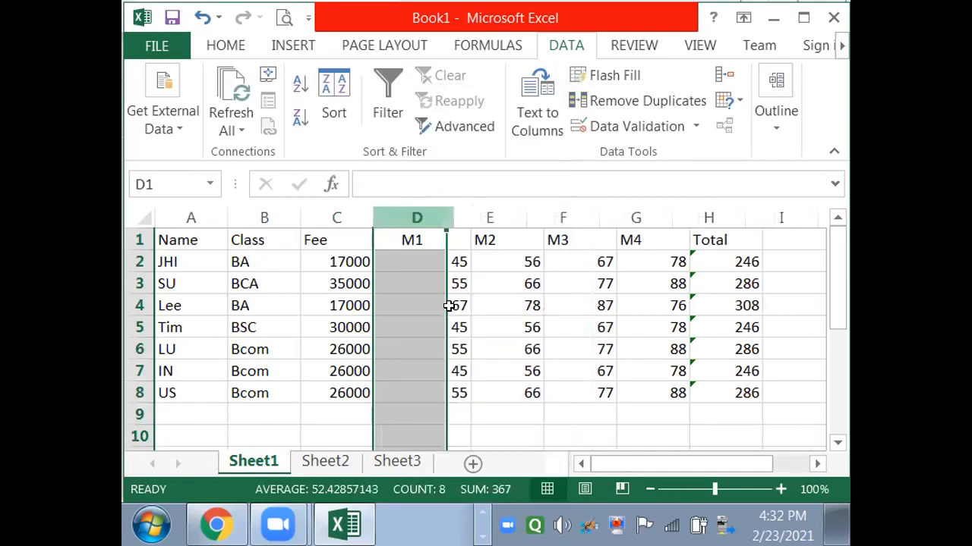
left_click(409, 252)
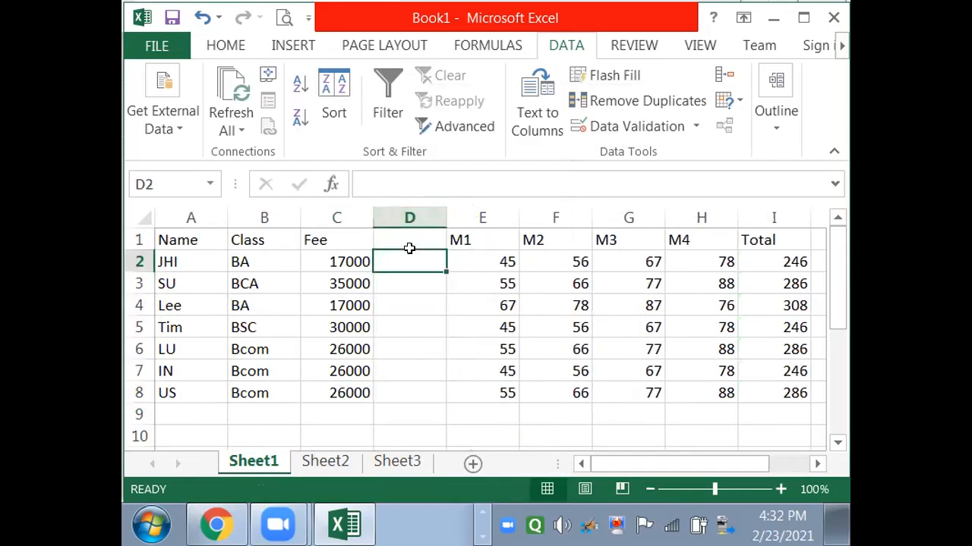
left_click(407, 235)
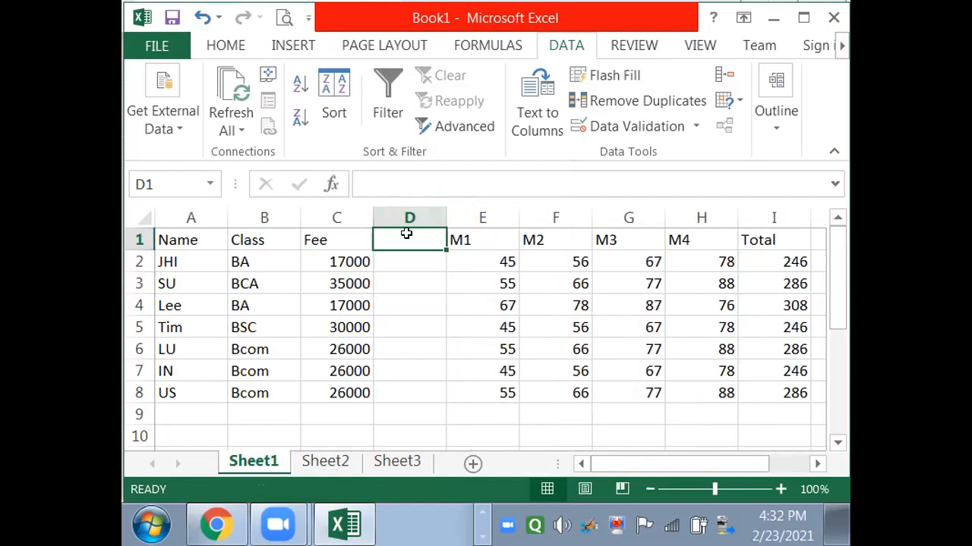
type("Scheme")
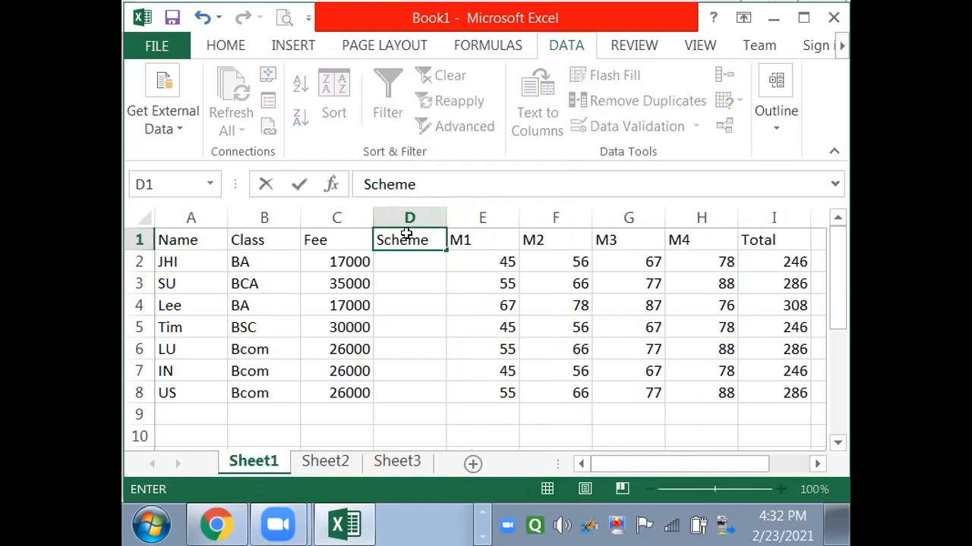
key("Return")
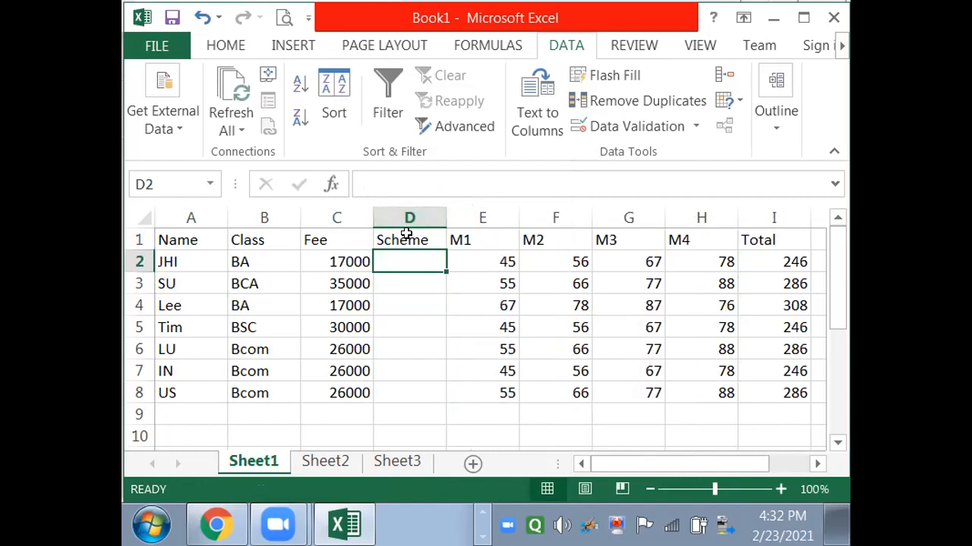
- Enter the schemes Normal, MMJKY and Normal in D2:D4 of the Scheme column
type("MMJKY")
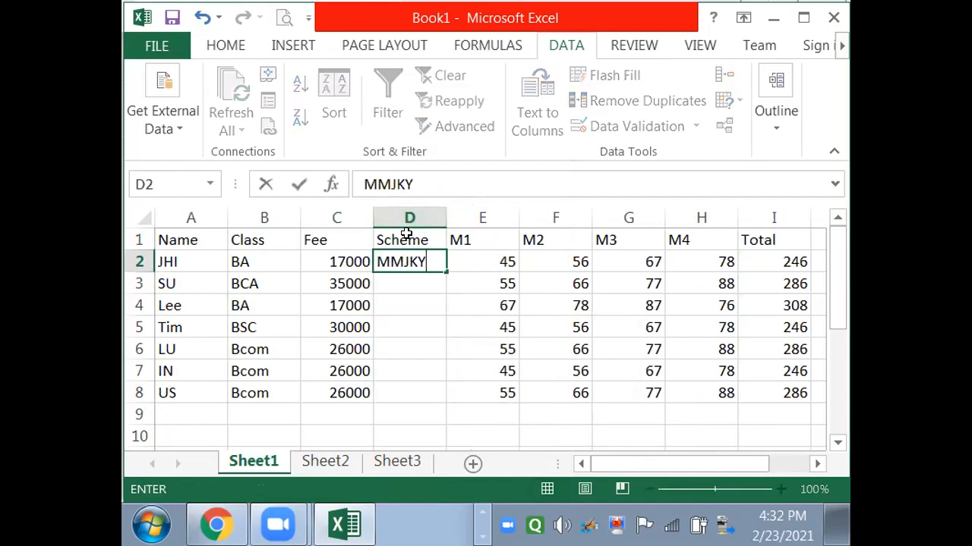
key("Return")
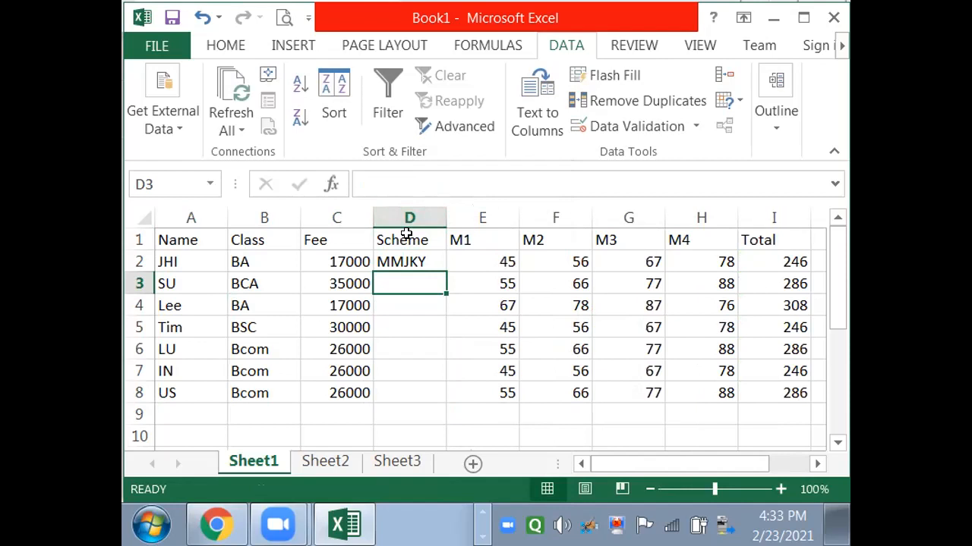
left_click(410, 258)
type("Normal")
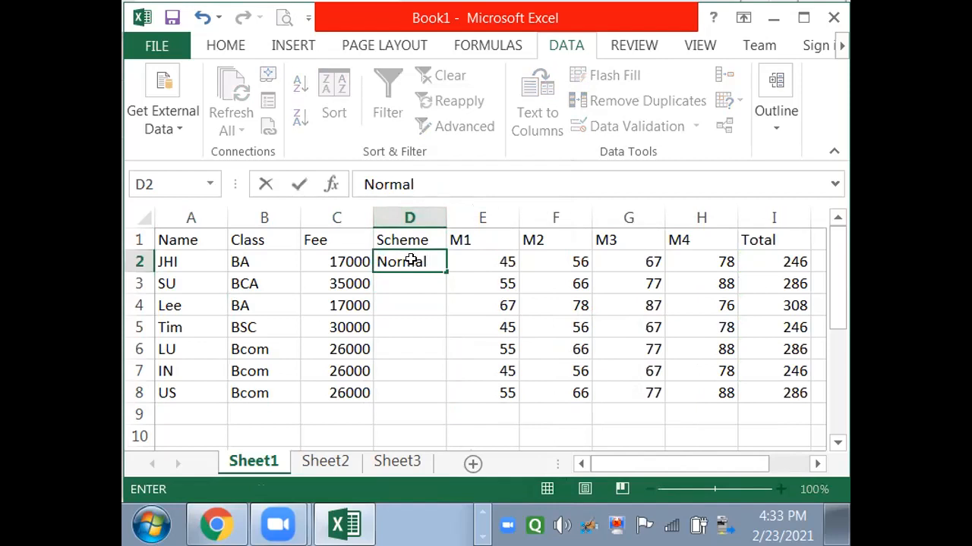
key("Return")
type("MMJKY")
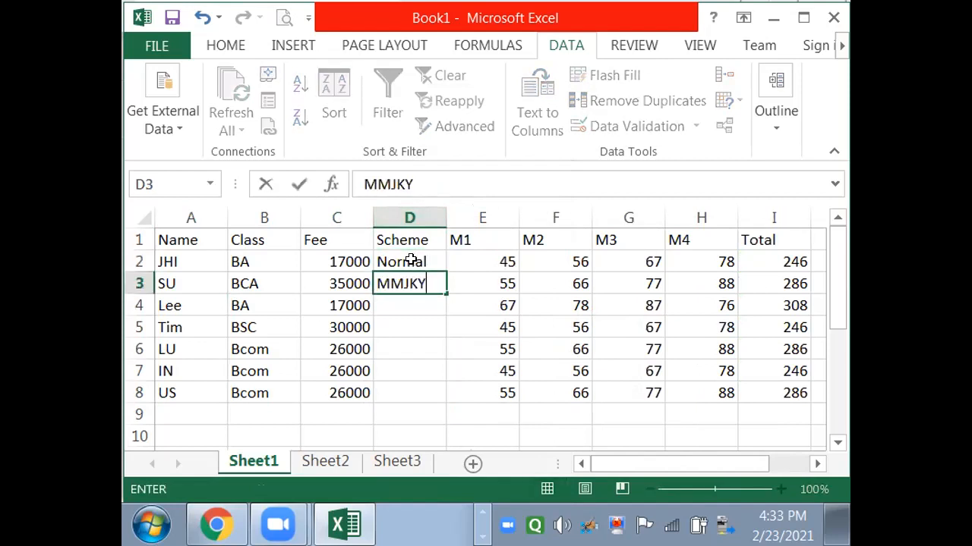
key("Return")
type("NO")
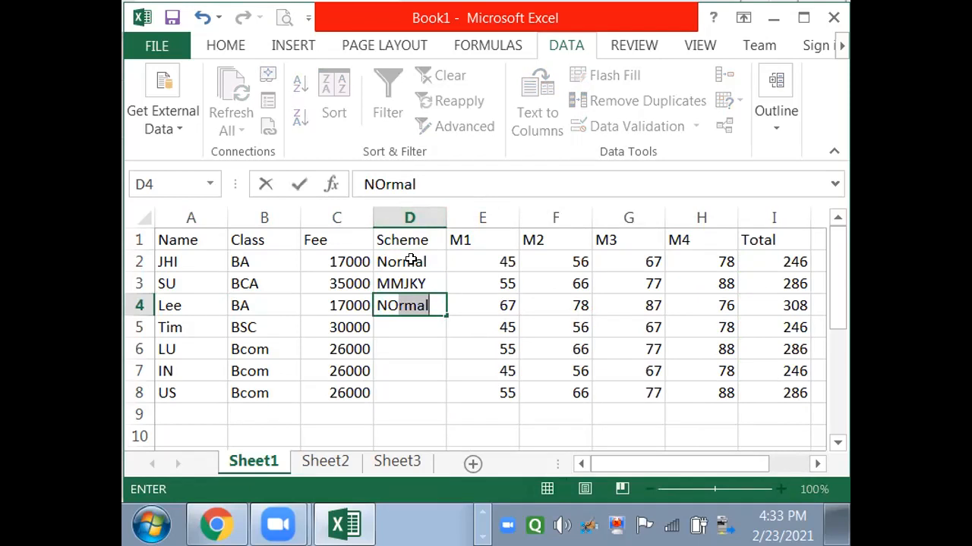
key("Return")
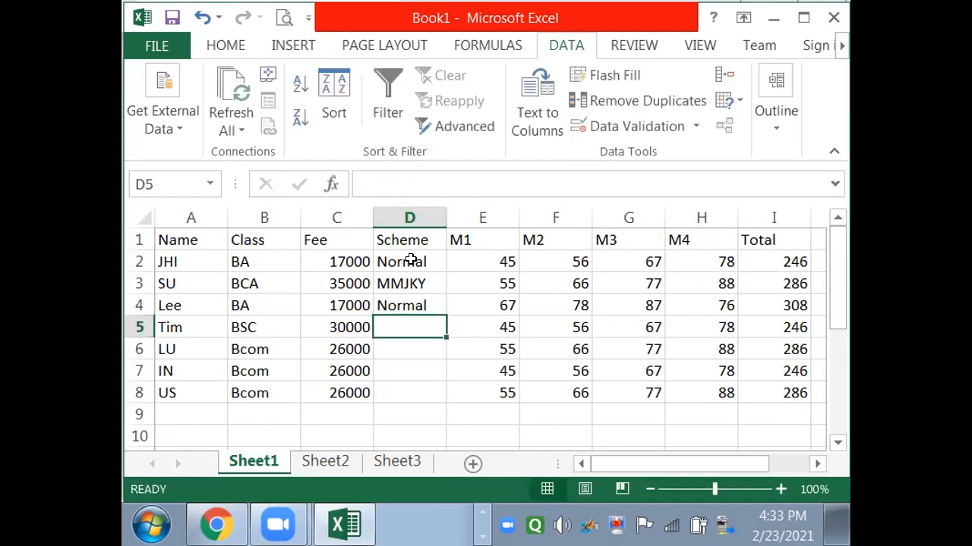
- Fill D5:D8 of the Scheme column with JK, Normal, MMMY and Normal
type("JK")
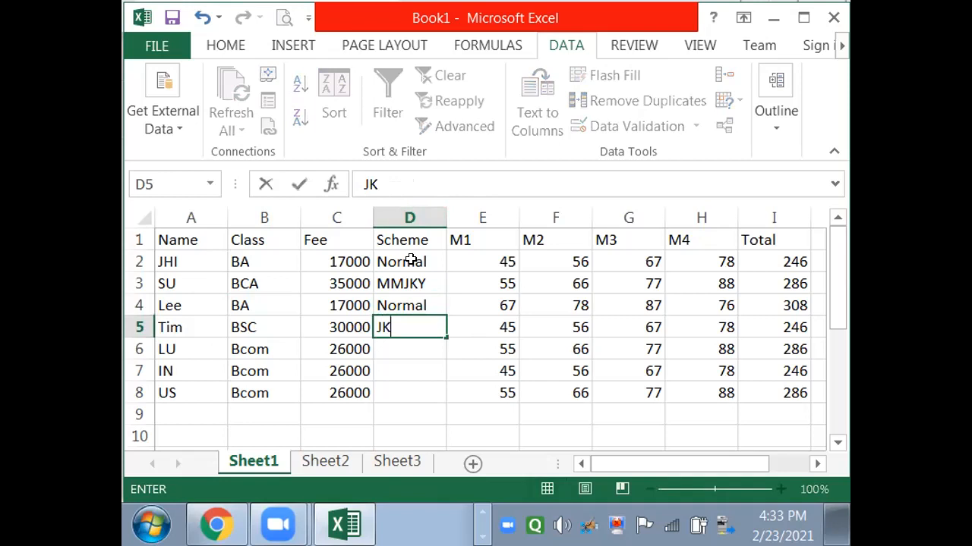
key("Return")
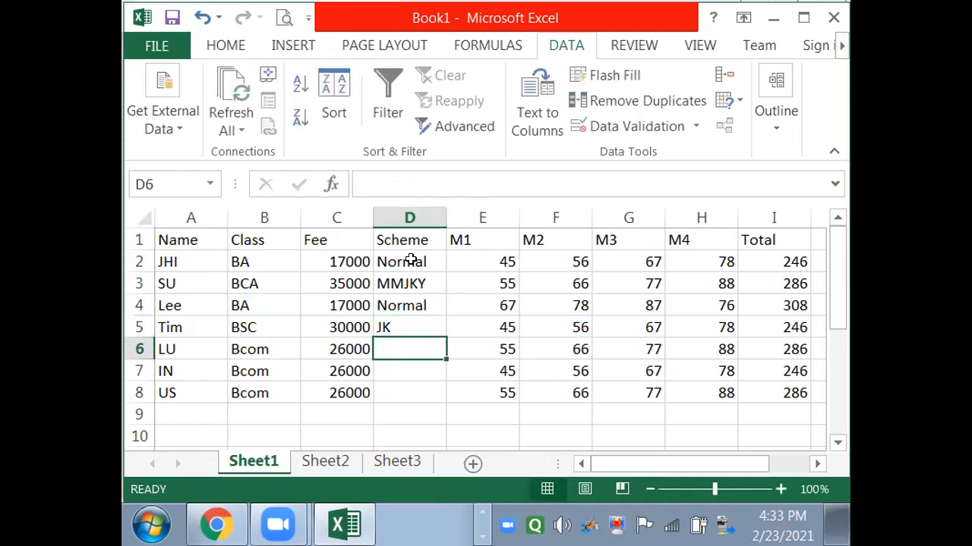
type("No")
key("Return")
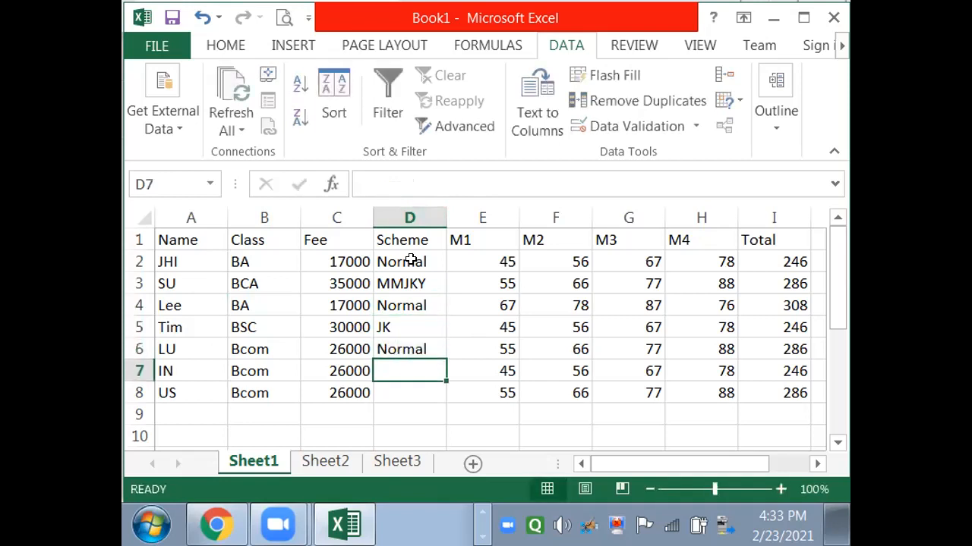
type("MMMY")
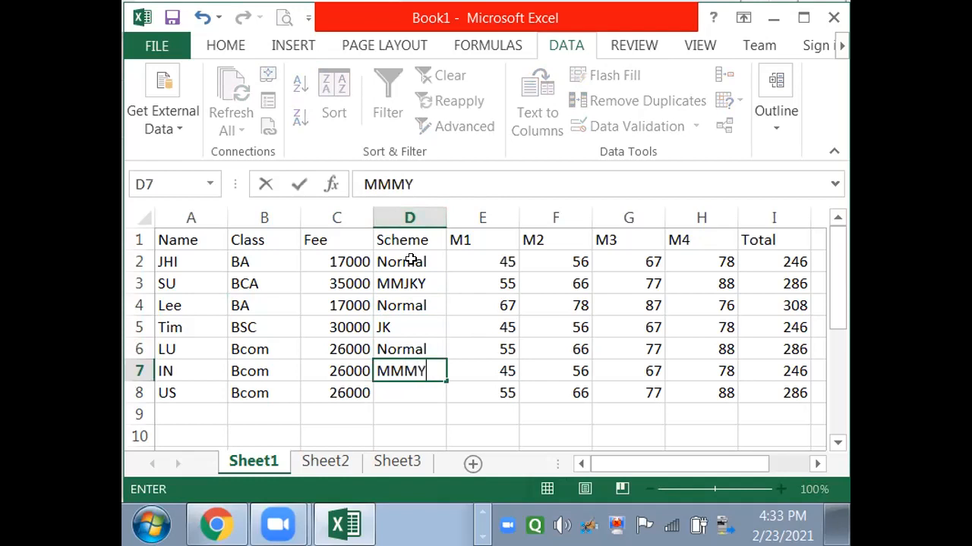
key("Return")
type("No")
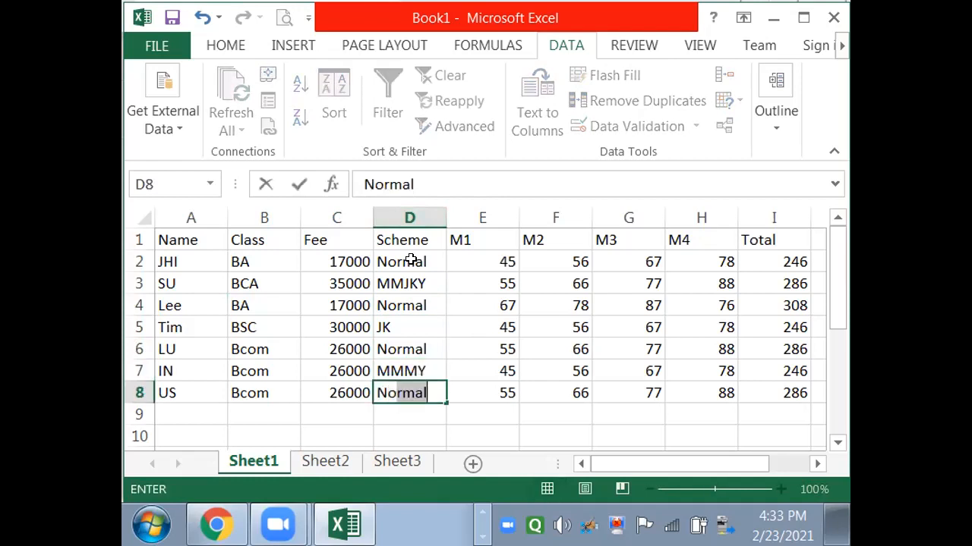
key("Return")
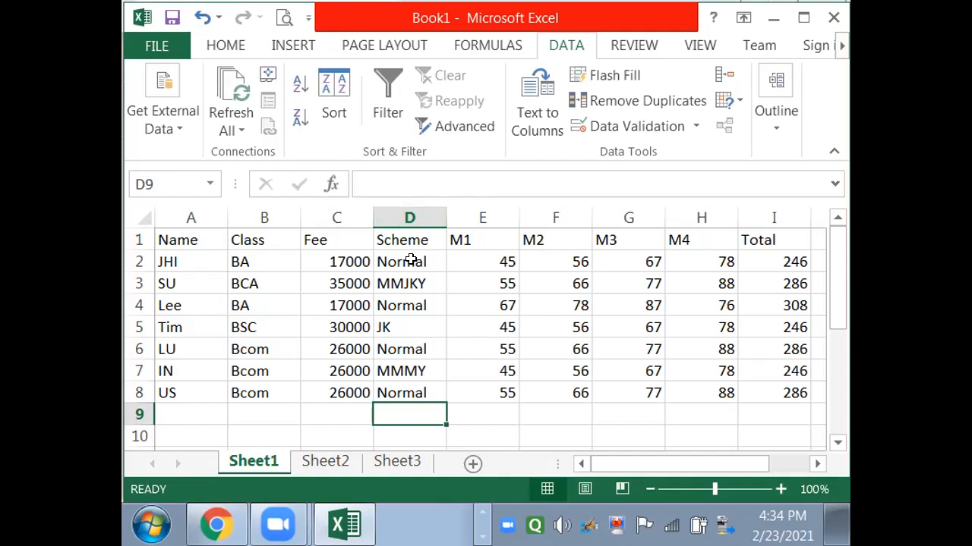
- On Sheet2, enter the headings "Govt or Stud" in E1 and "Stud" in F1
left_click(327, 467)
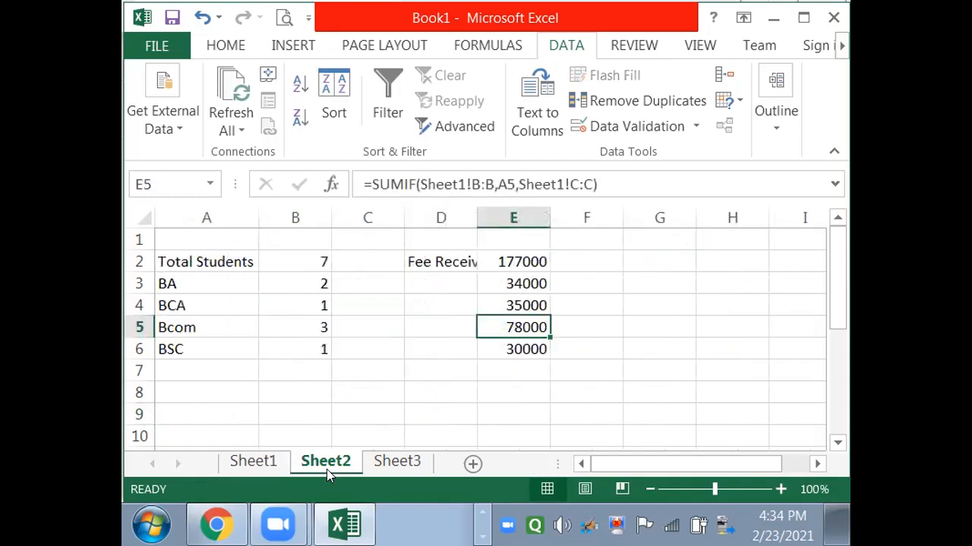
left_click(554, 284)
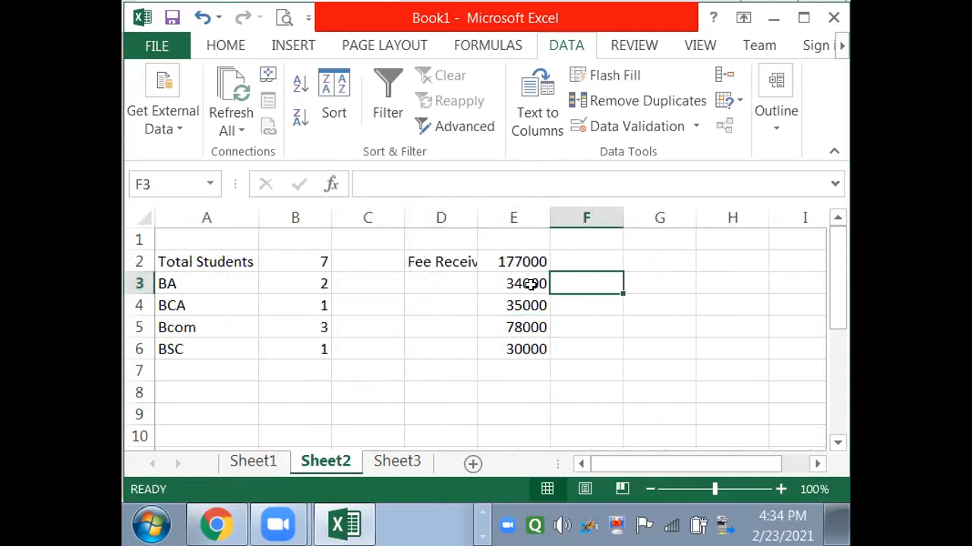
left_click(530, 283)
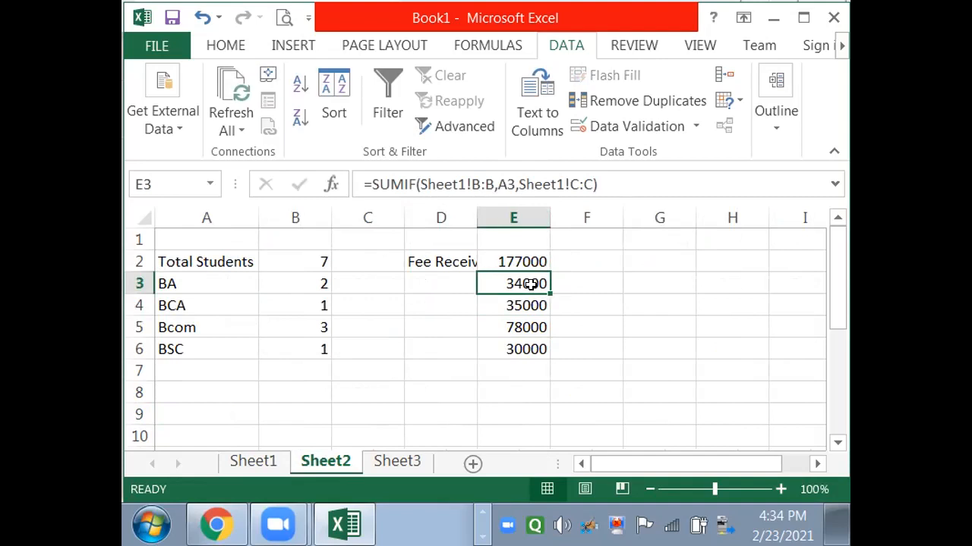
left_click(506, 231)
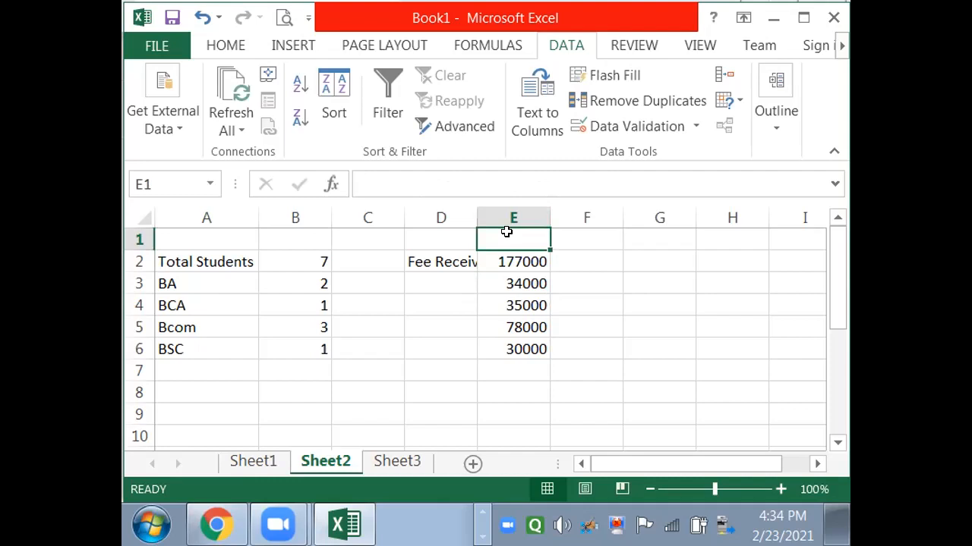
type("Govt or Stud")
key("Tab")
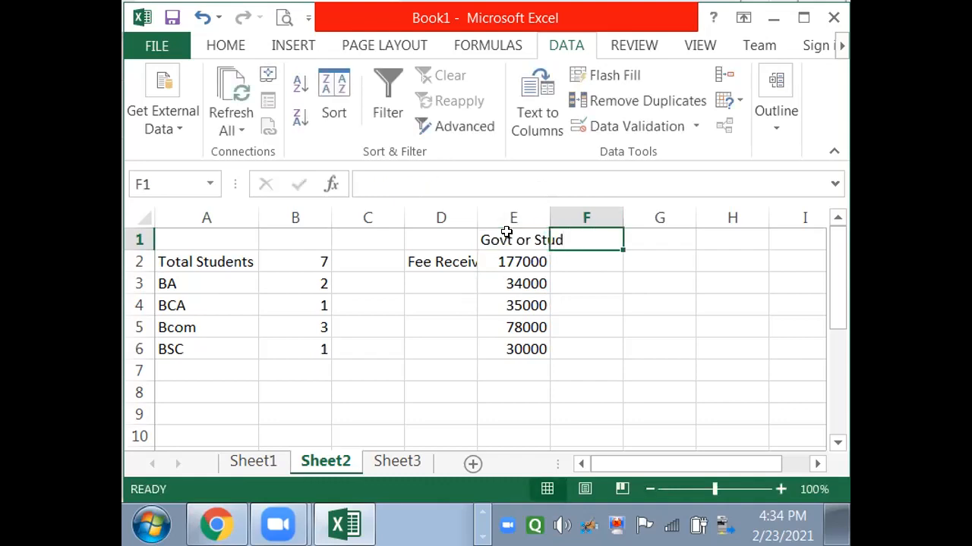
type("Stud")
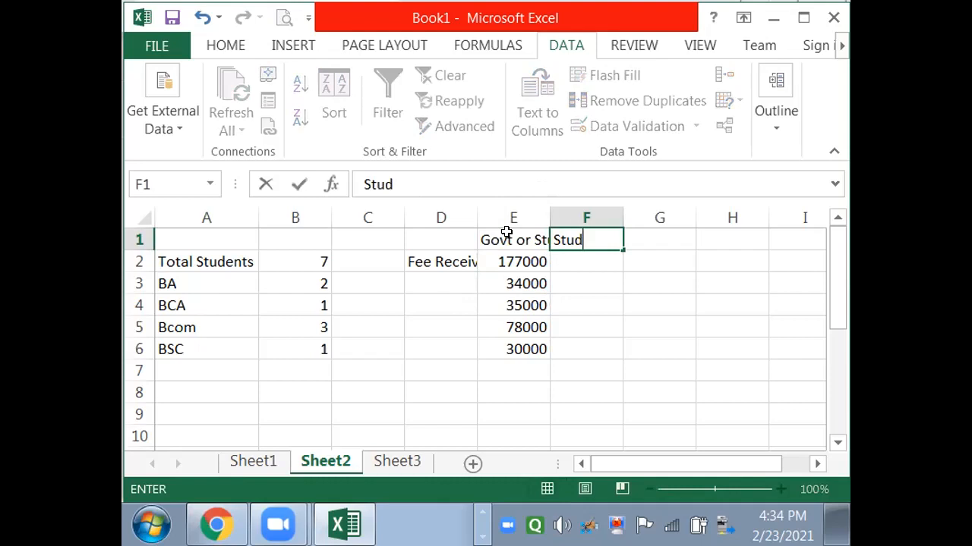
key("Return")
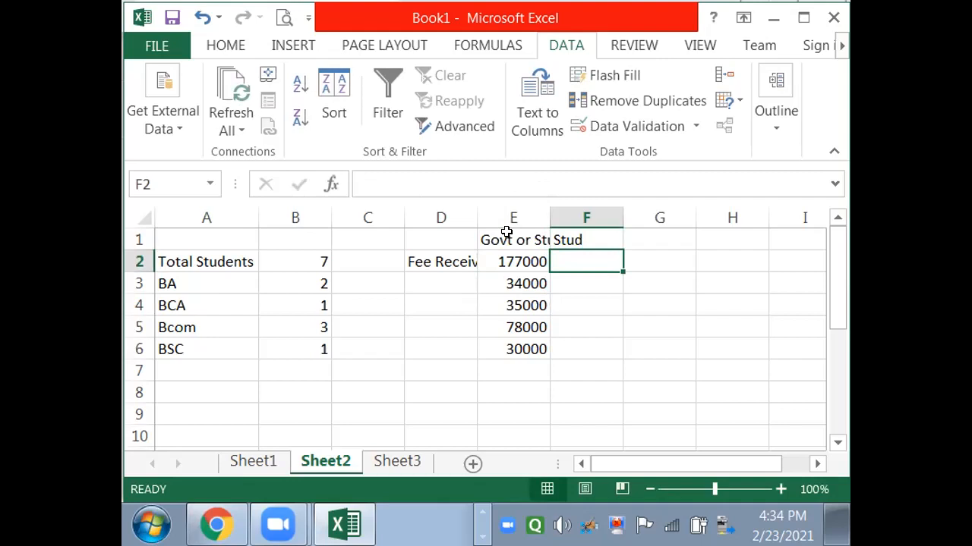
- Enter =SUMIF(Sheet1!D:D,"Normal",Sheet1!C:C) in F2 of Sheet2 to total the Normal scheme fees, and review the formula
type("=su")
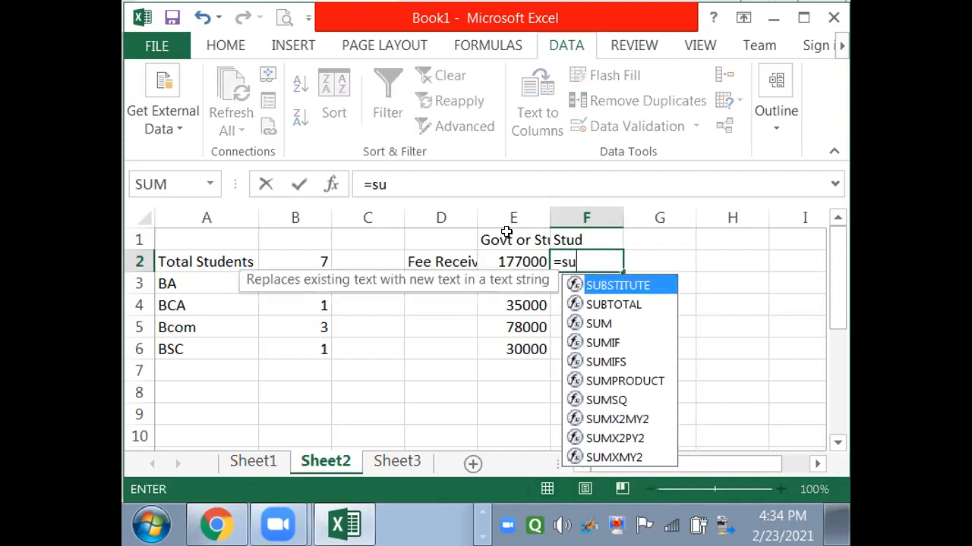
type("mif(")
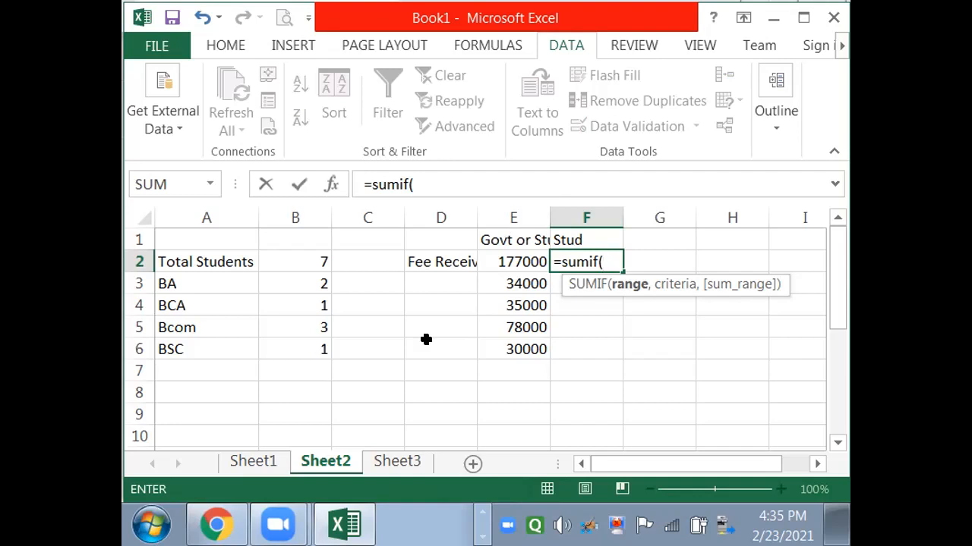
left_click(254, 462)
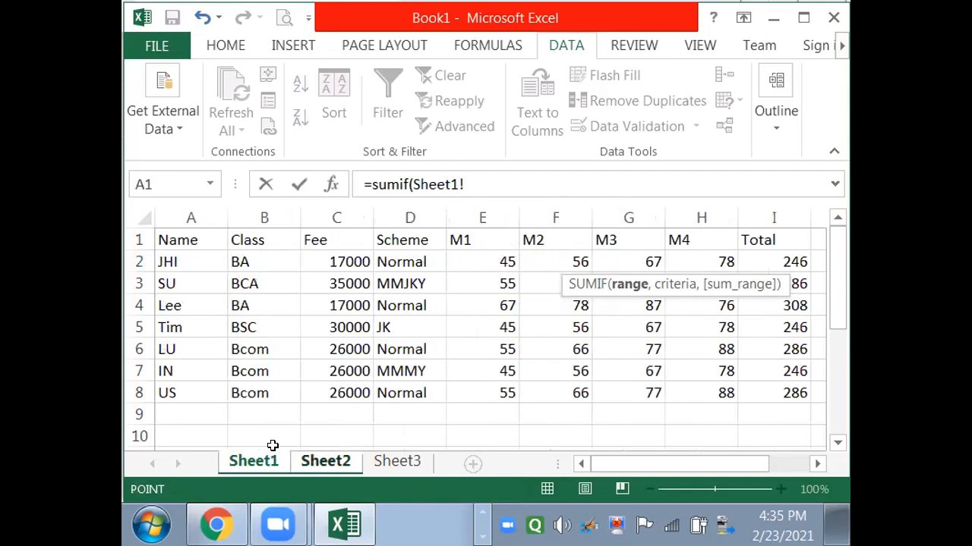
left_click(402, 218)
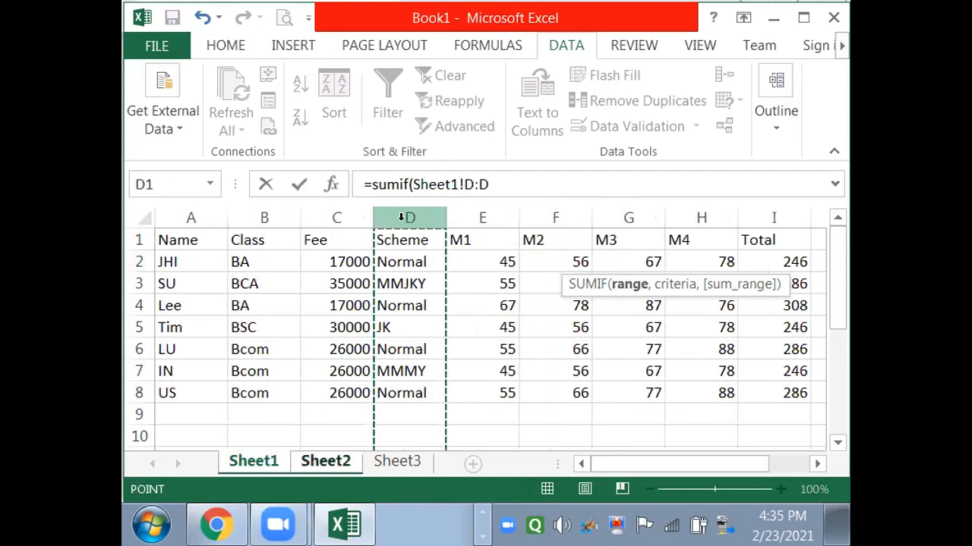
type(",\"Normal\",")
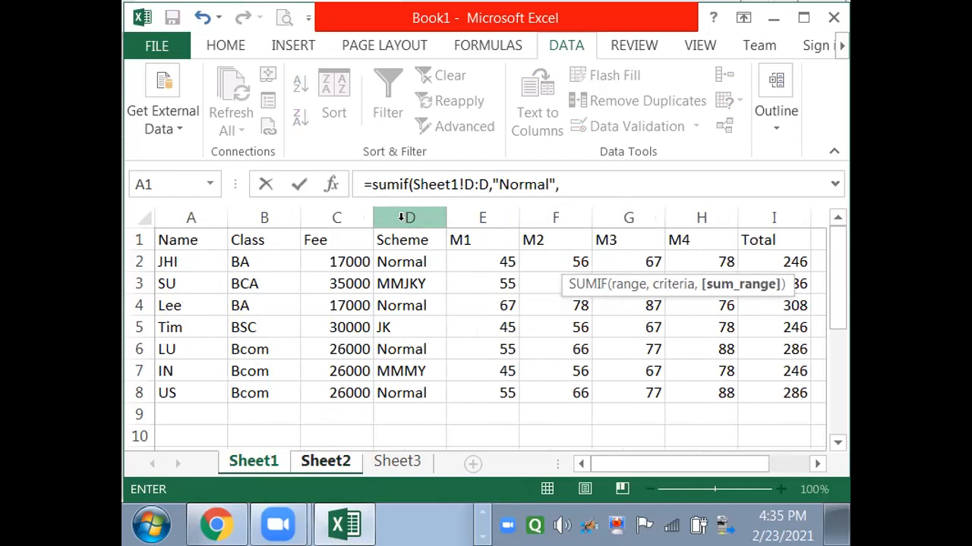
left_click(320, 217)
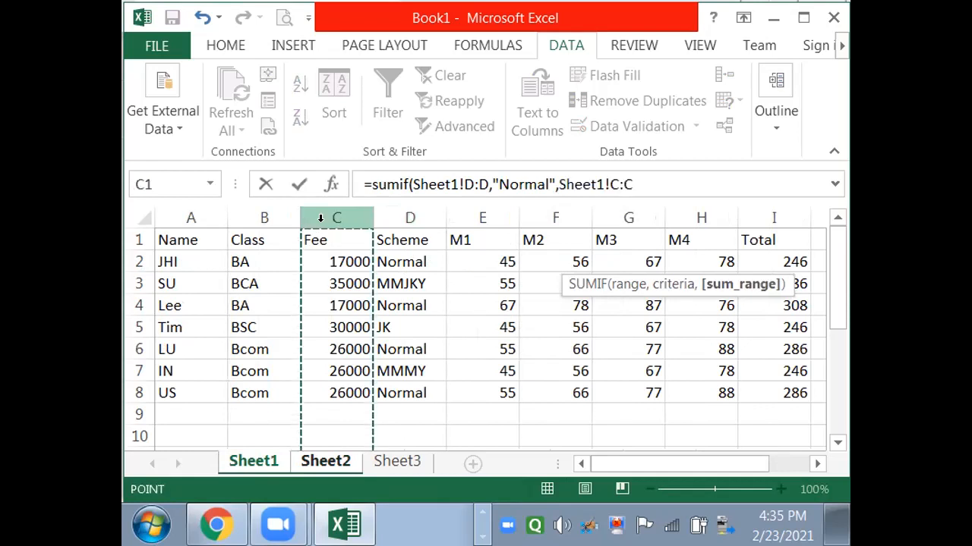
type(")")
key("Return")
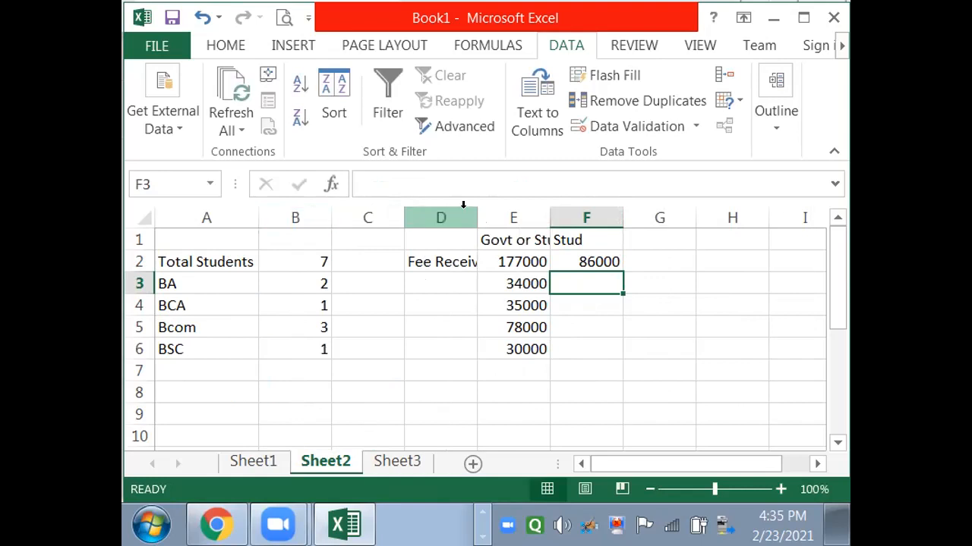
left_click(570, 256)
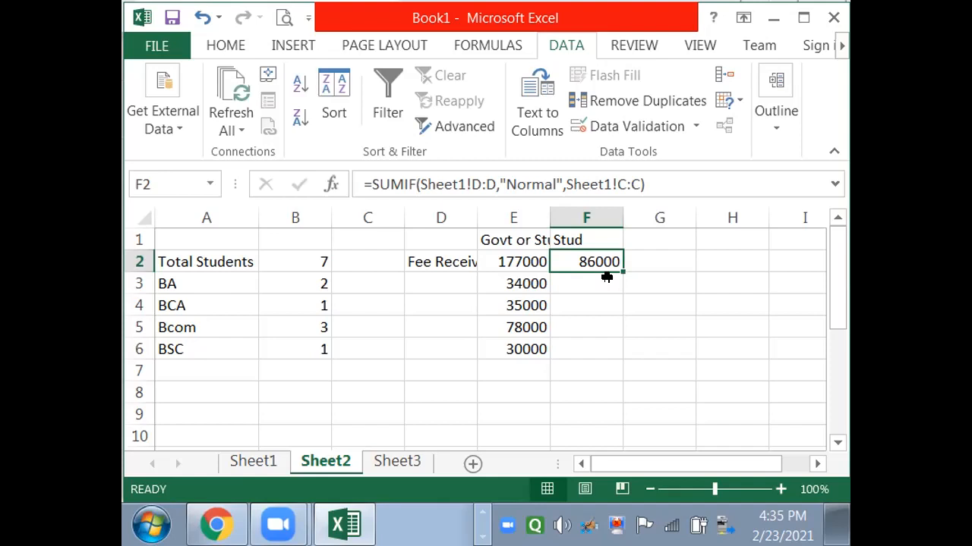
left_click(599, 283)
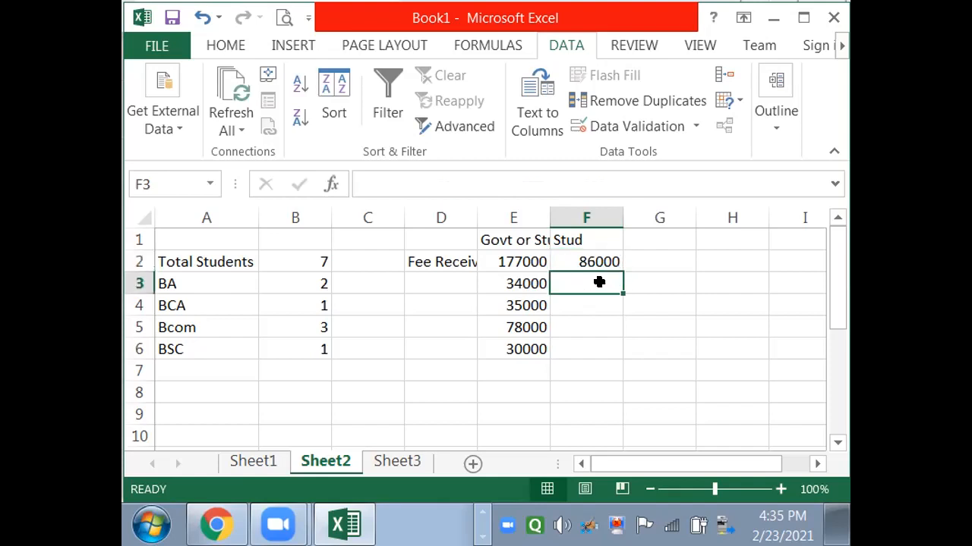
left_click(598, 262)
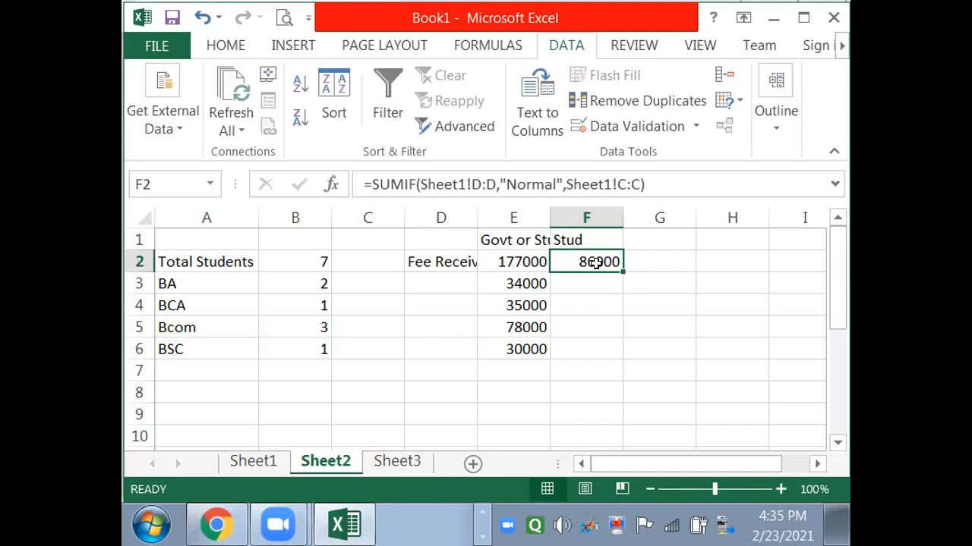
left_click(587, 284)
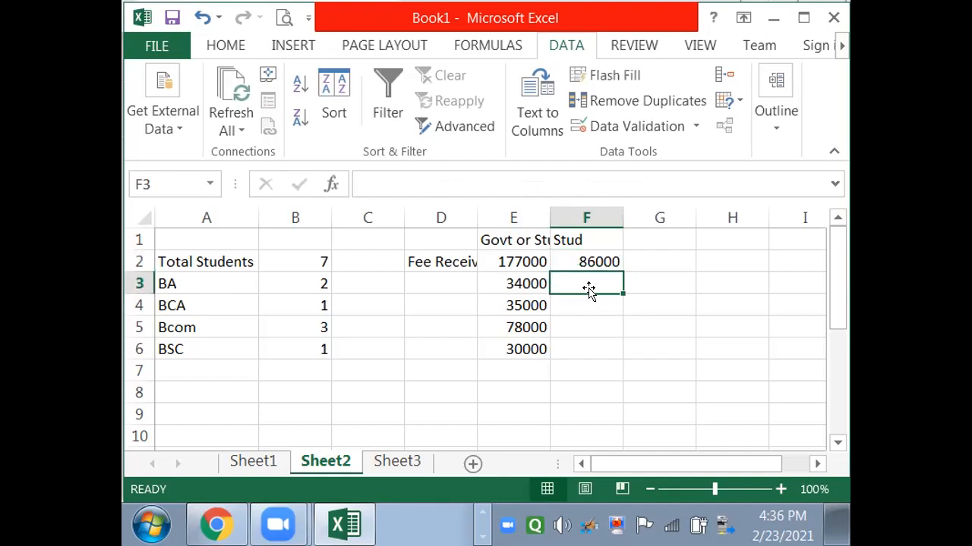
type("=s")
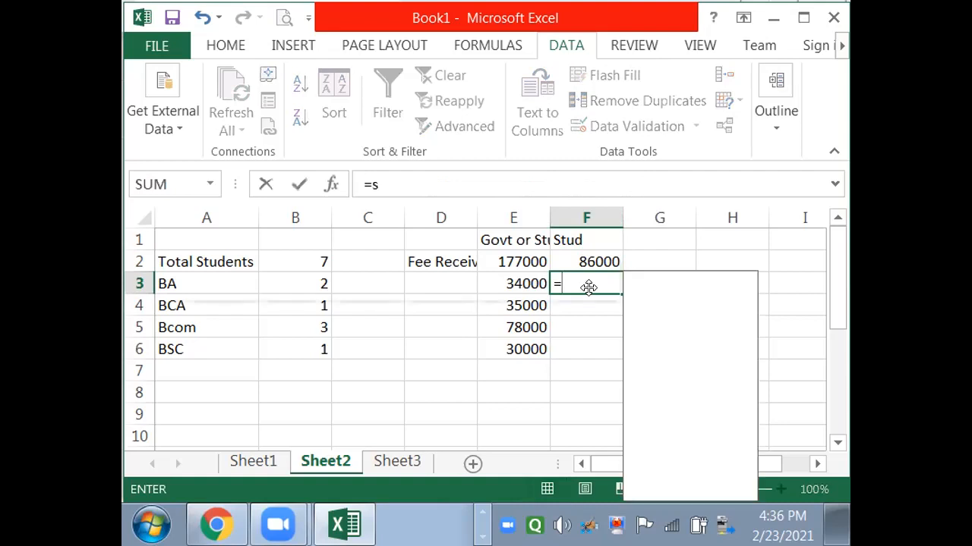
type("umifs")
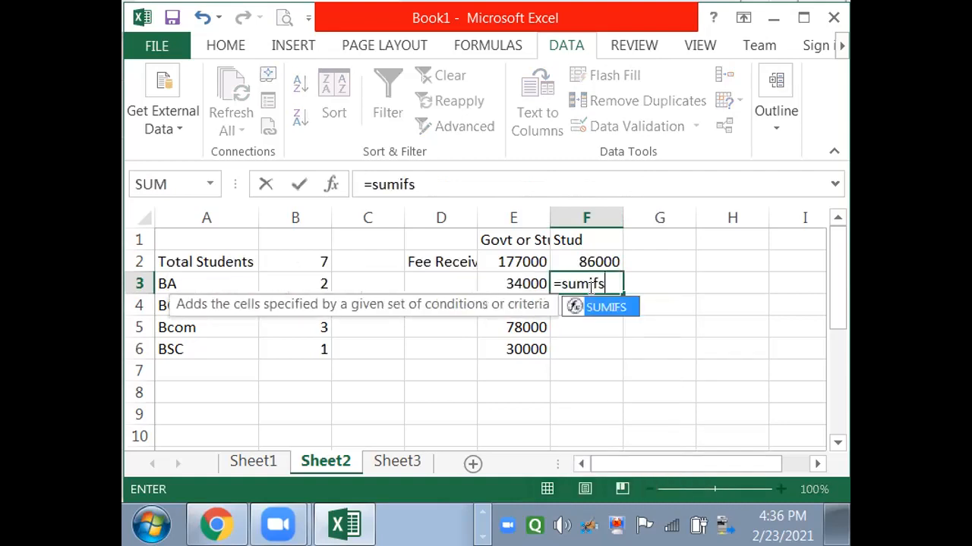
type("(")
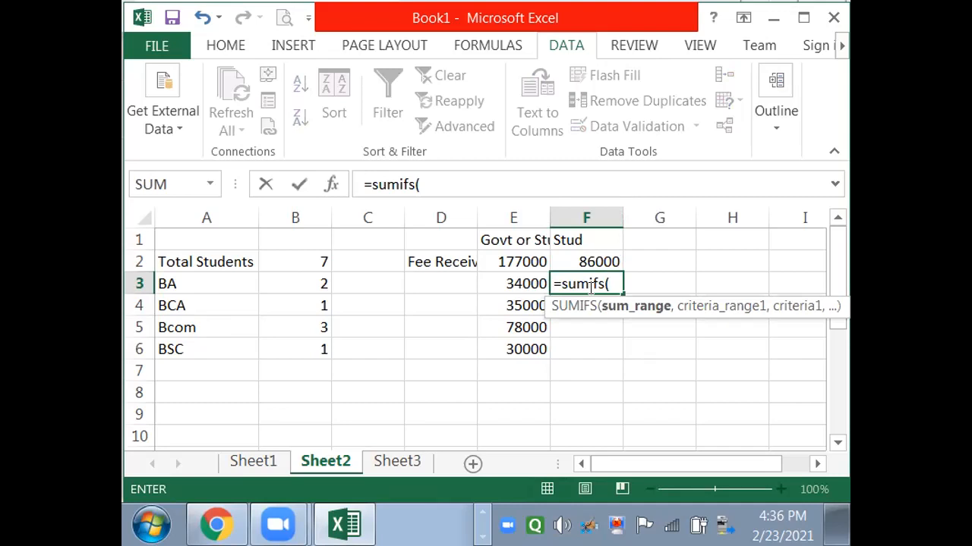
left_click(253, 462)
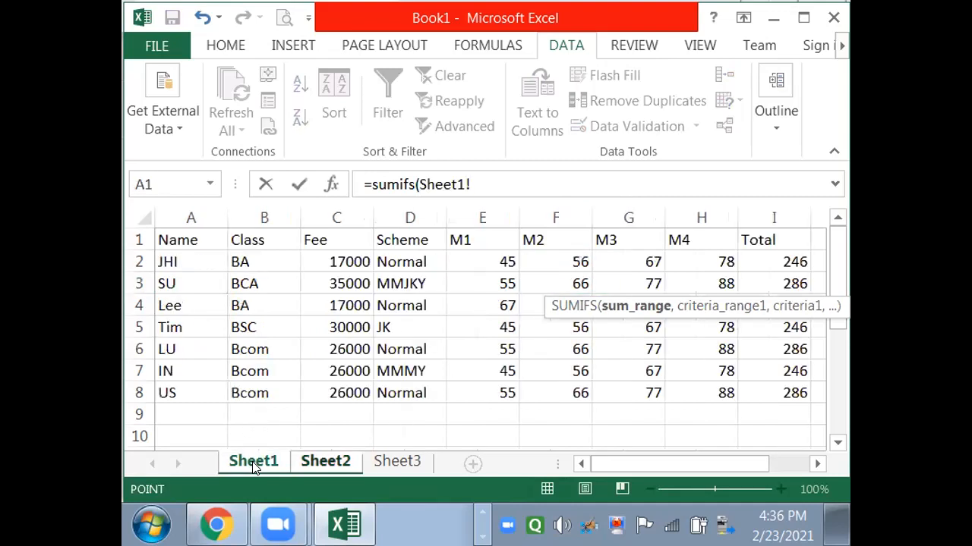
left_click(339, 211)
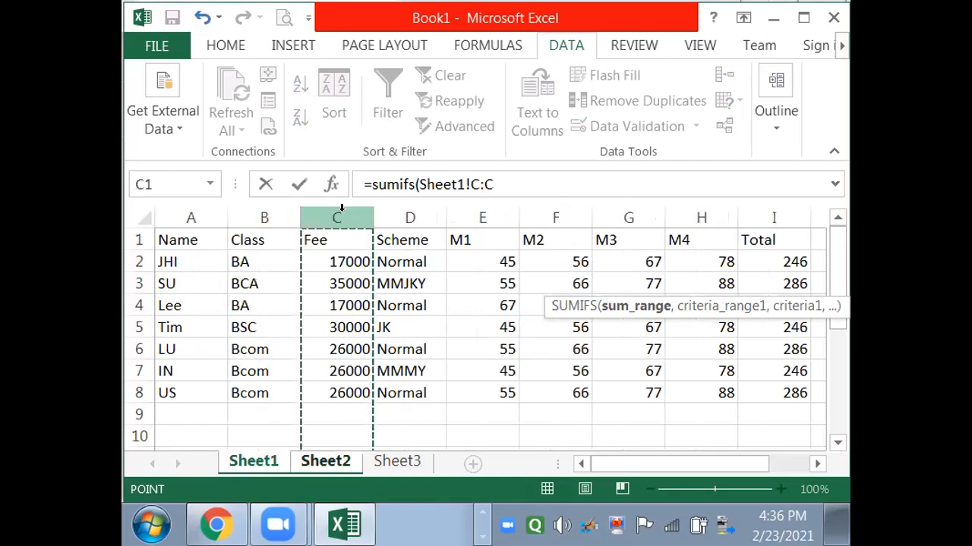
type(",")
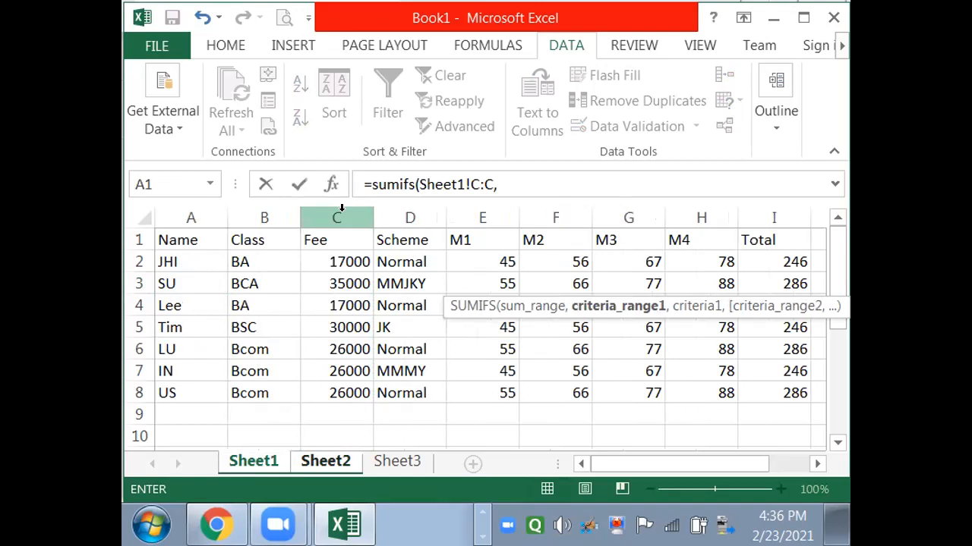
left_click(280, 218)
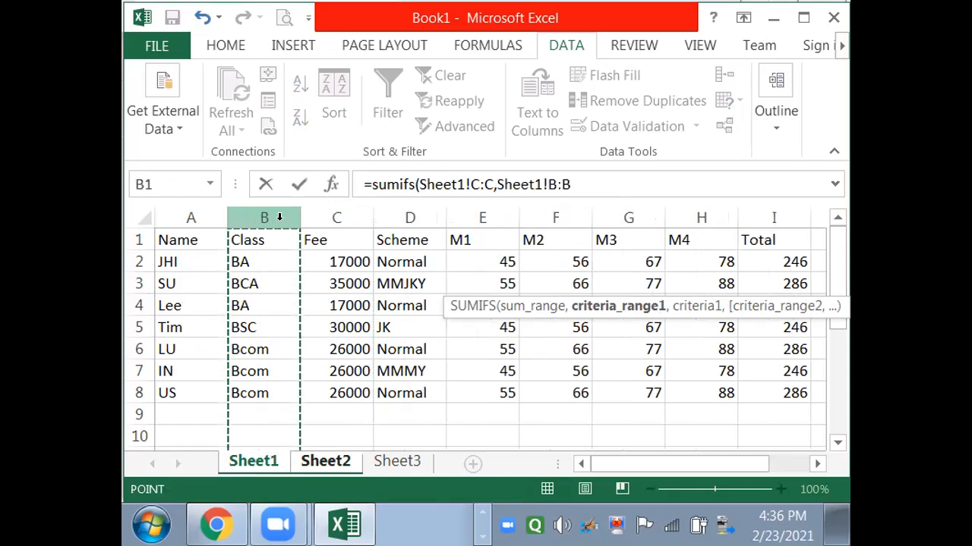
type(",Sheet1!B3")
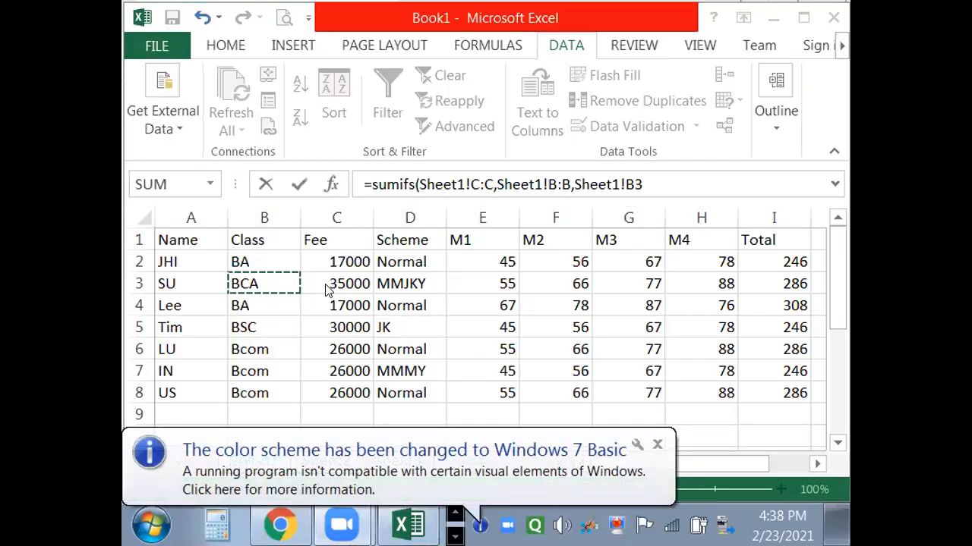
left_click(657, 445)
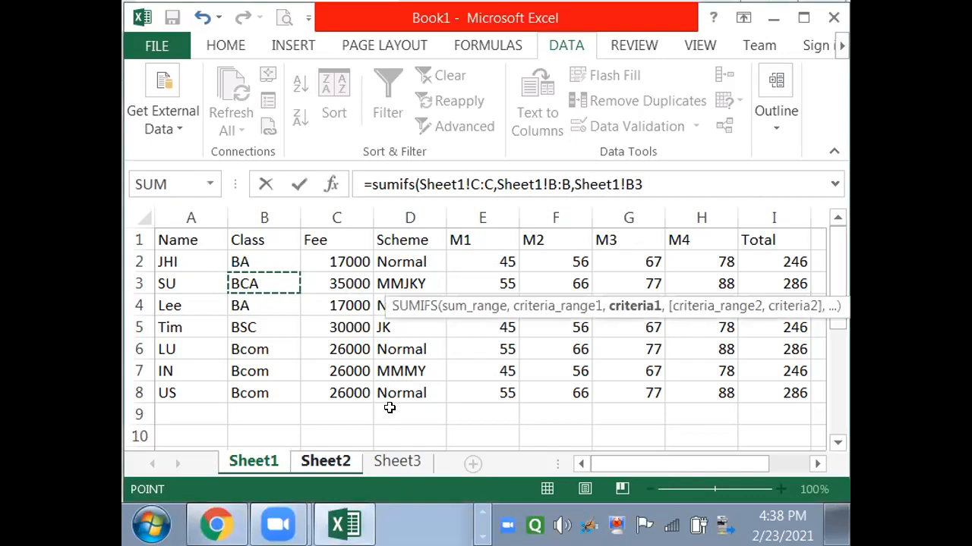
left_click(346, 461)
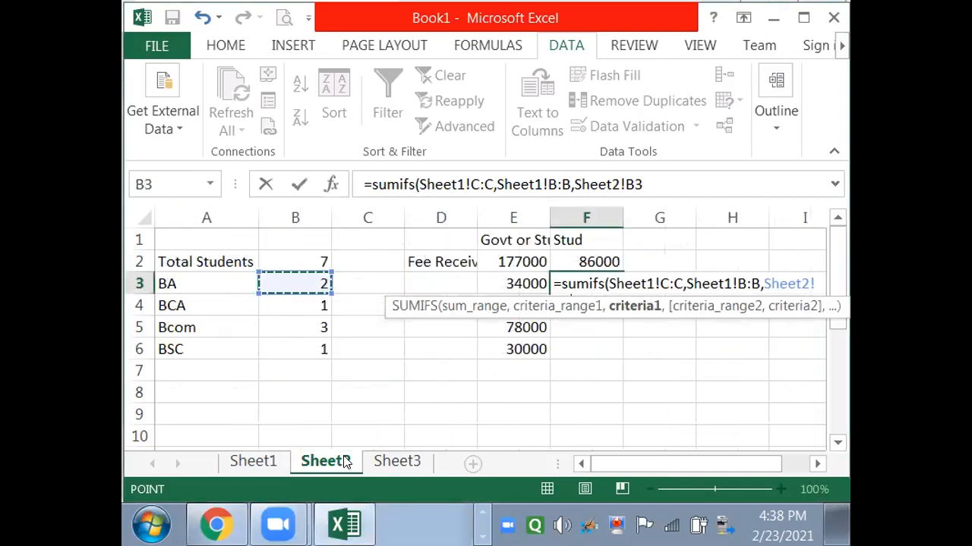
key("Escape")
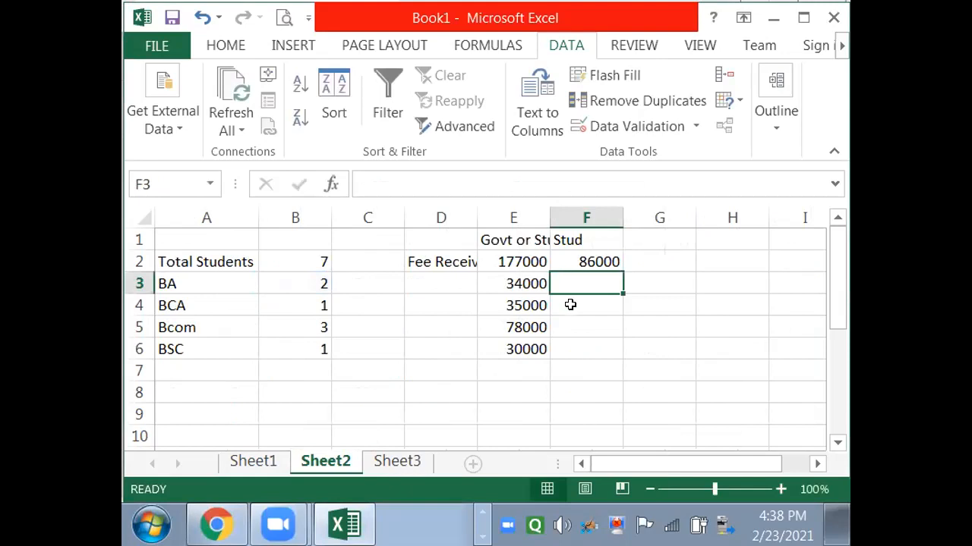
- Start a SUMIFS formula in F3 of Sheet2 that sums Sheet1!C:C where the class in Sheet1!B:B matches Sheet2!A3
type("=")
type("s")
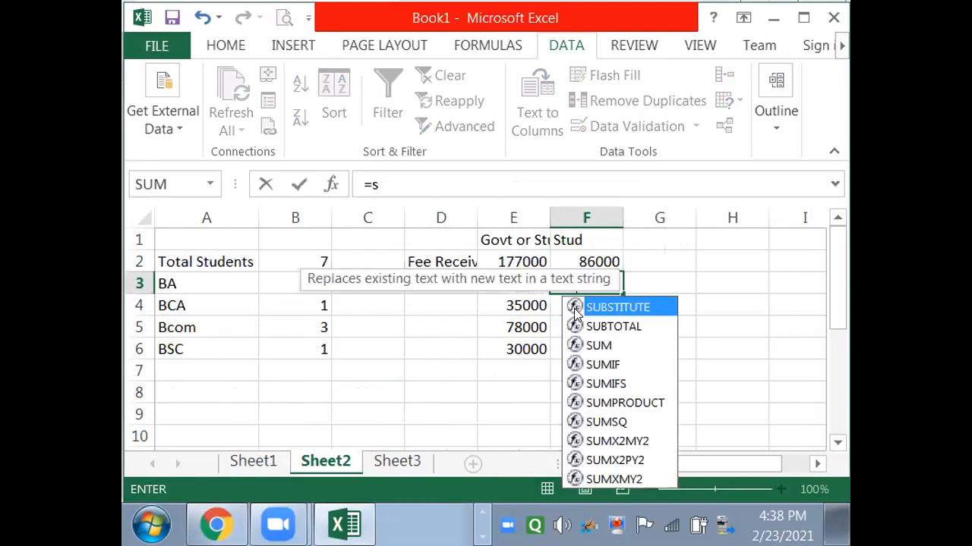
type("umifs(")
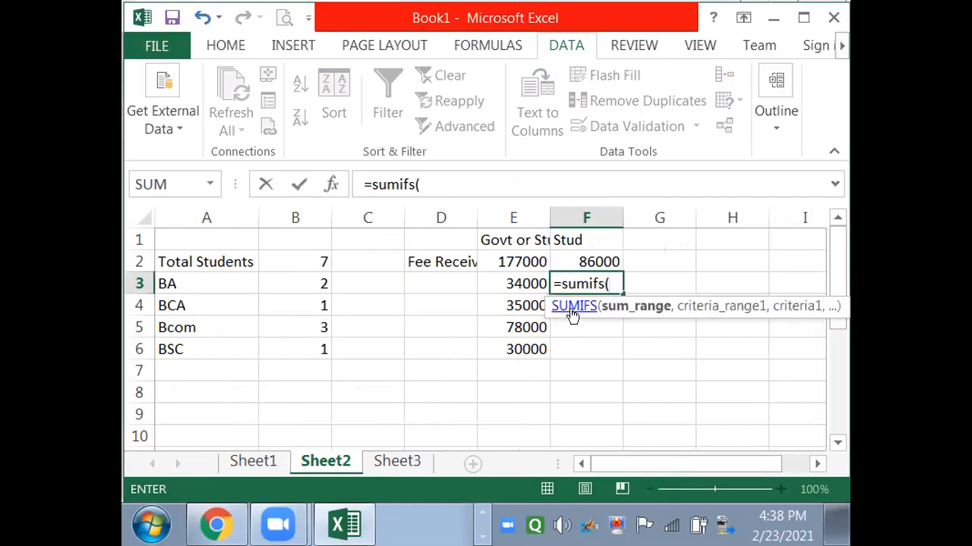
left_click(256, 461)
left_click(325, 218)
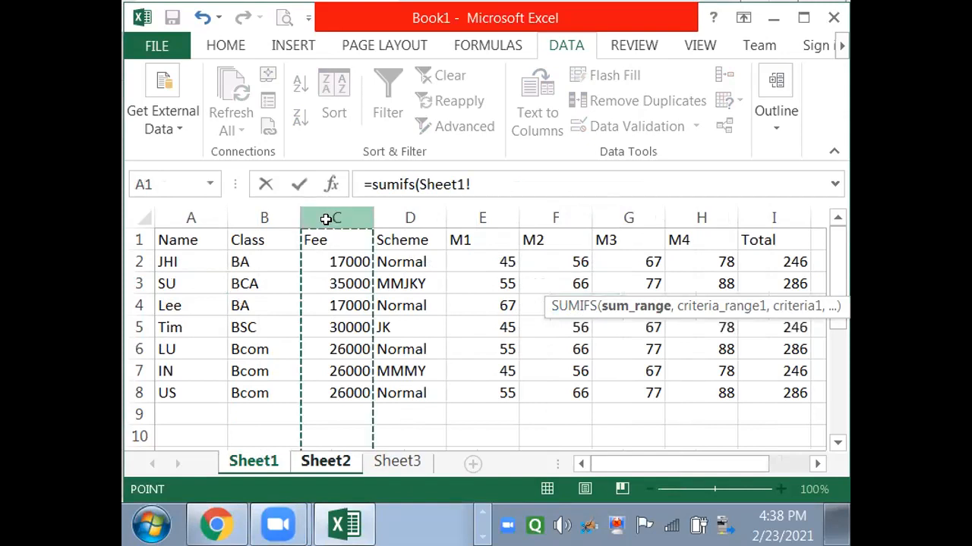
type(",")
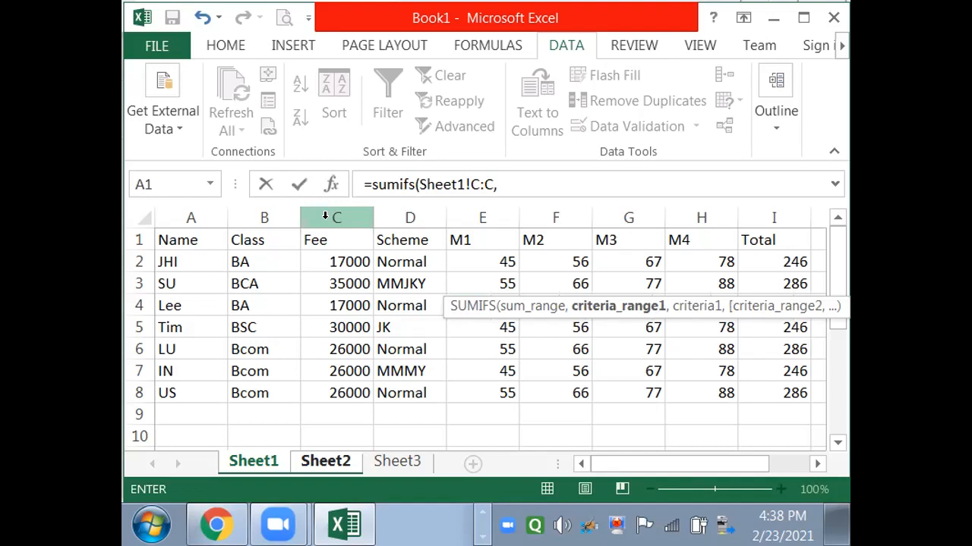
left_click(271, 214)
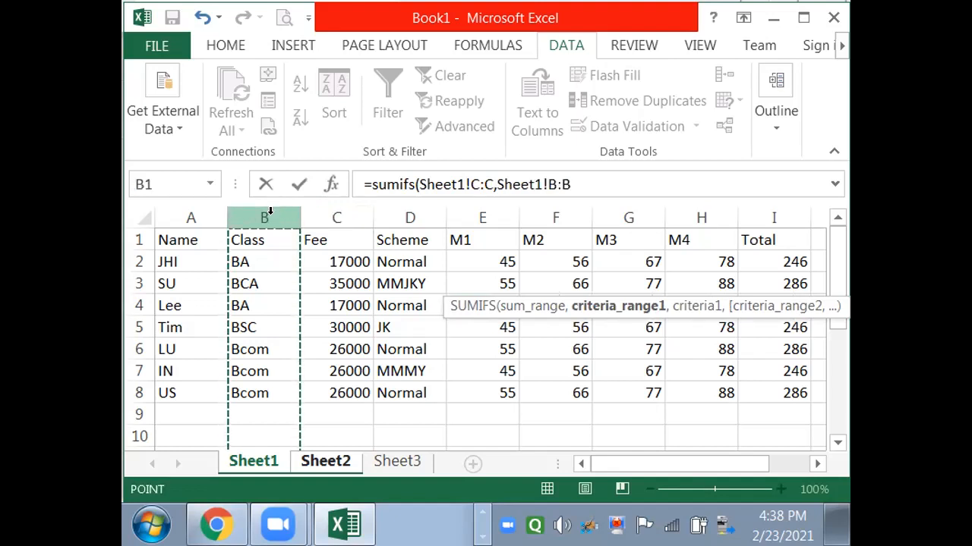
type(",Sheet2!")
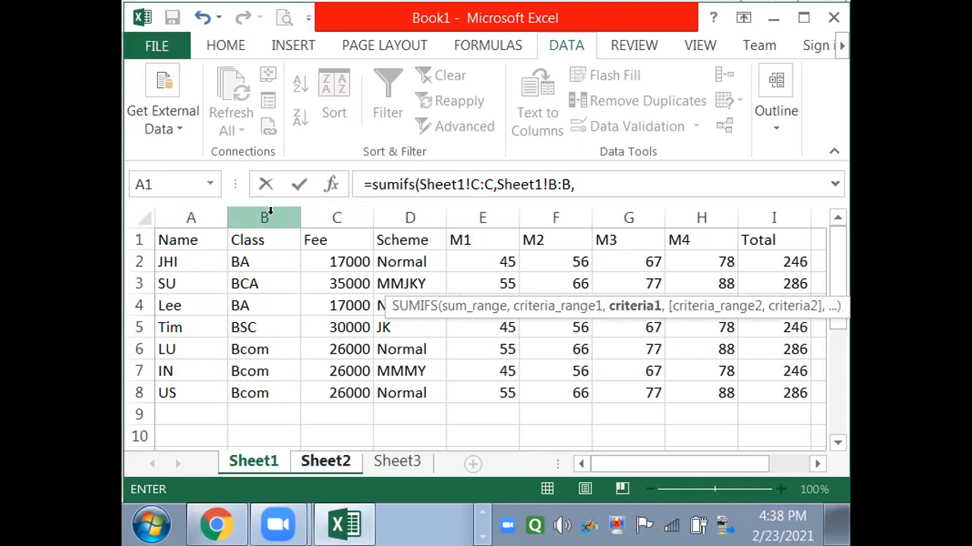
left_click(339, 464)
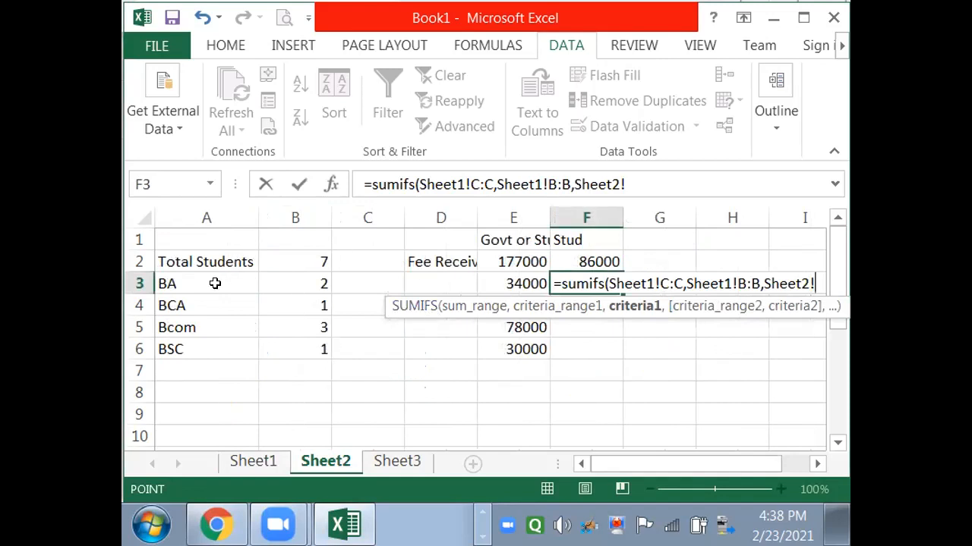
left_click(215, 283)
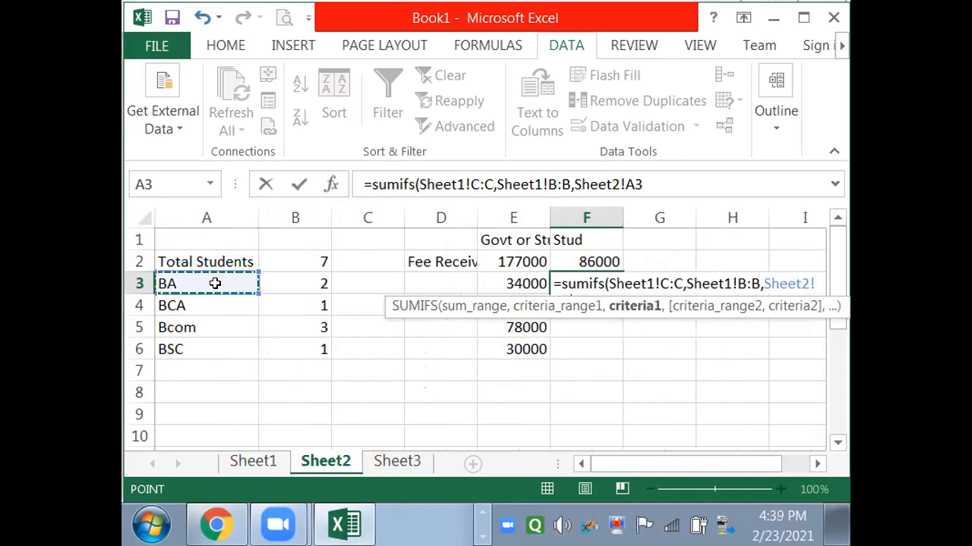
- Add Sheet1!D:D with the criterion "Normal" as the second condition of the SUMIFS formula and complete it
type(",")
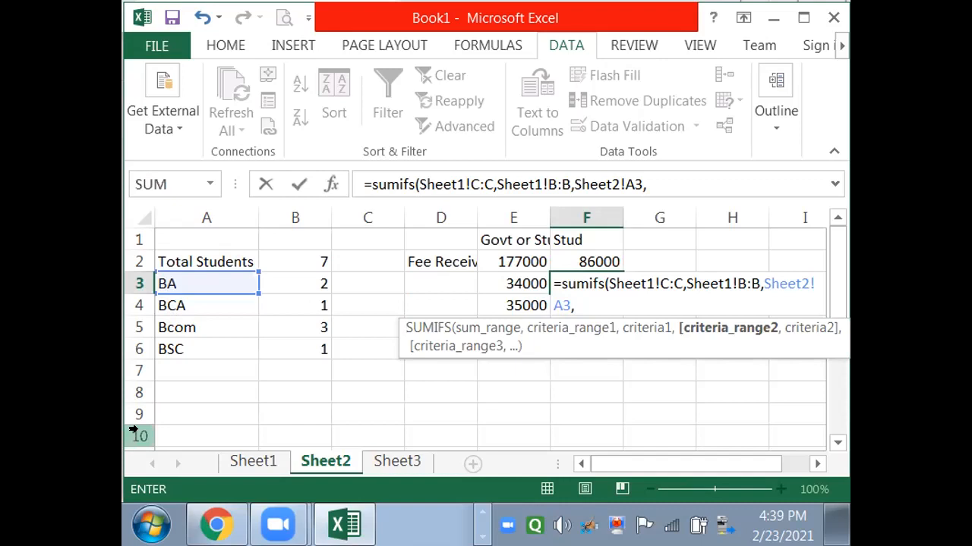
left_click(245, 460)
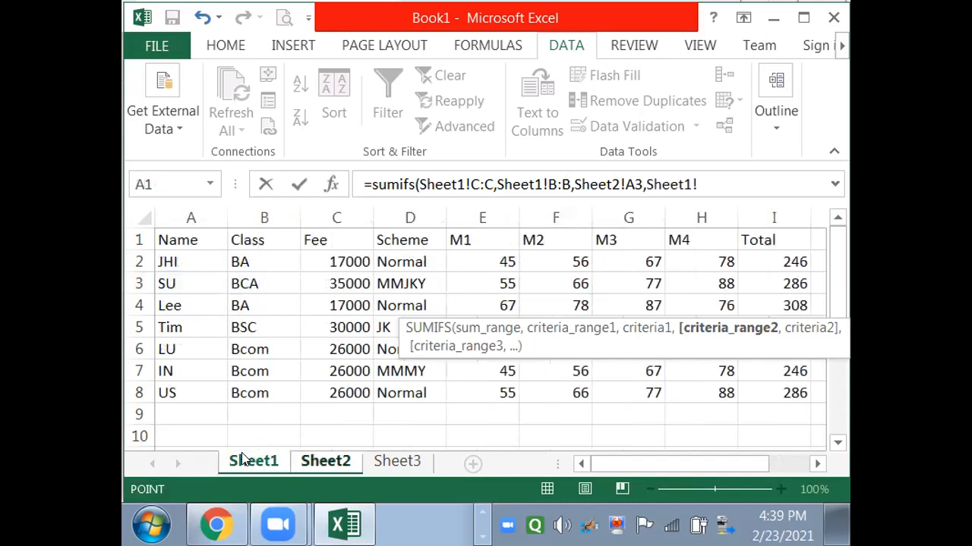
left_click(393, 207)
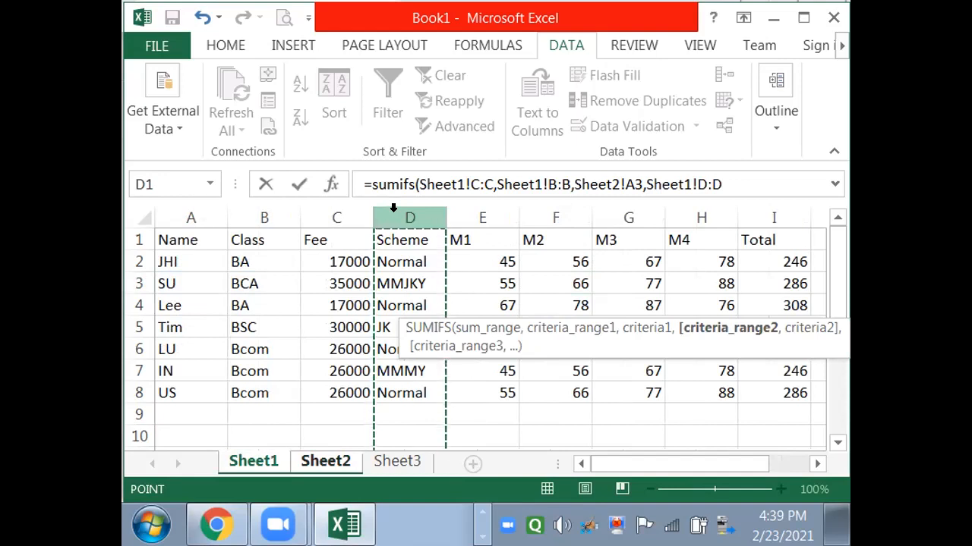
type(",")
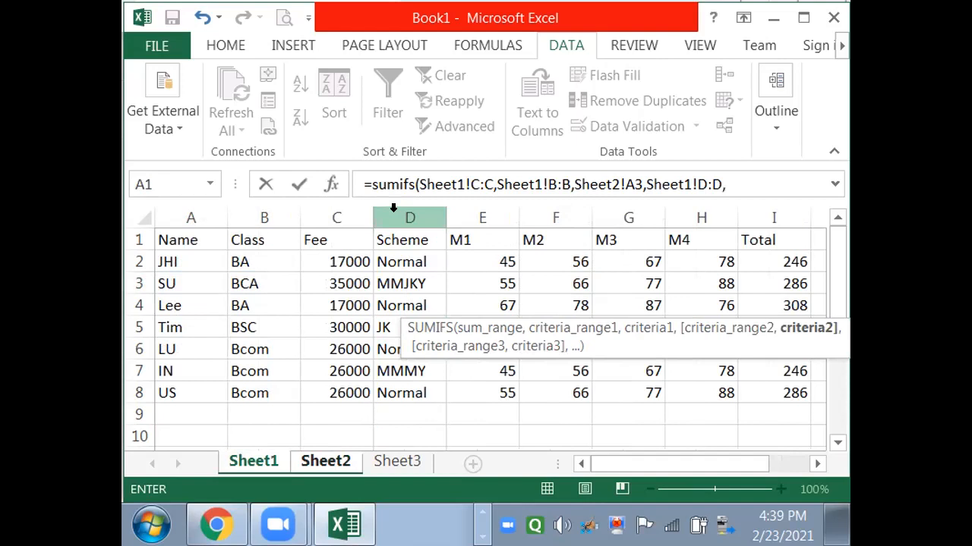
type("\"Normal\")")
key("Return")
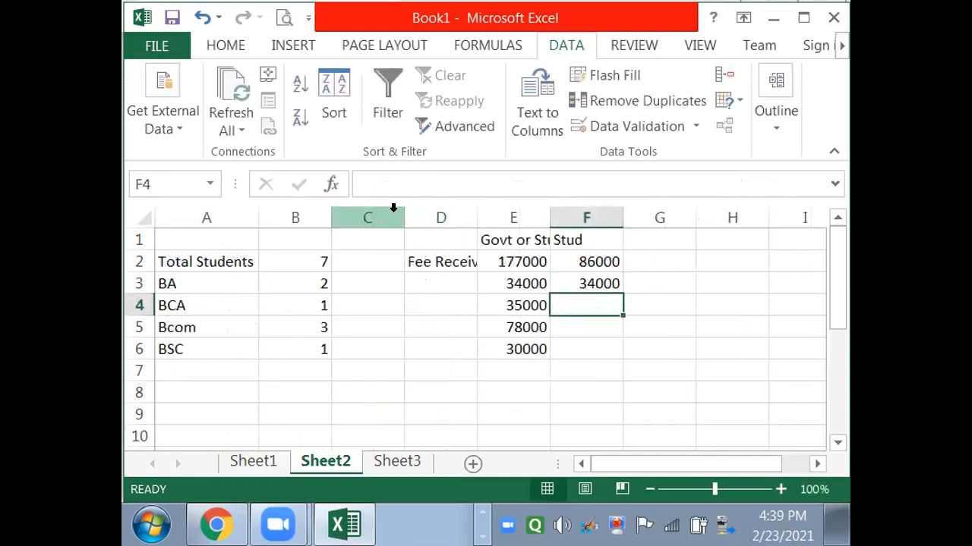
- Check the F3 formula against the BA students' schemes on Sheet1, and fill it down through F6 on Sheet2
left_click(588, 282)
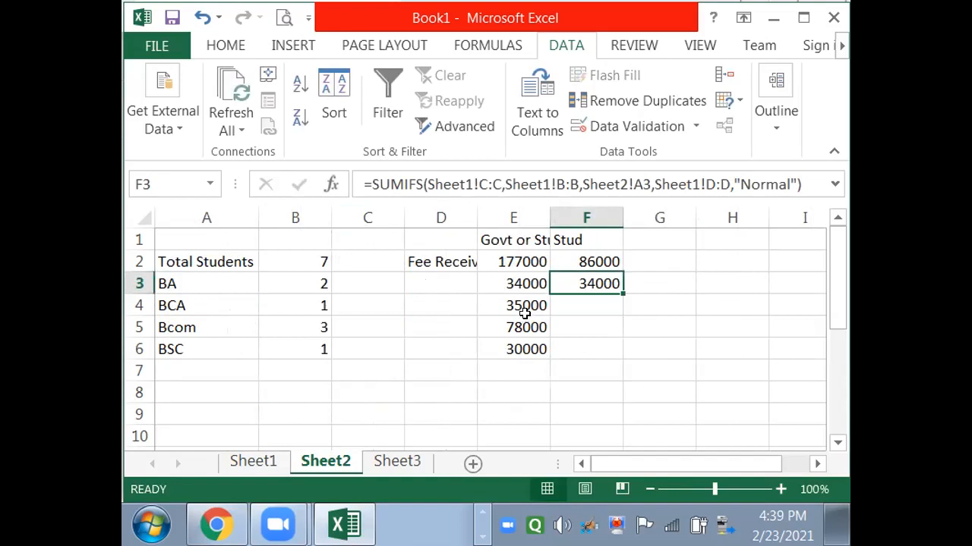
left_click(259, 462)
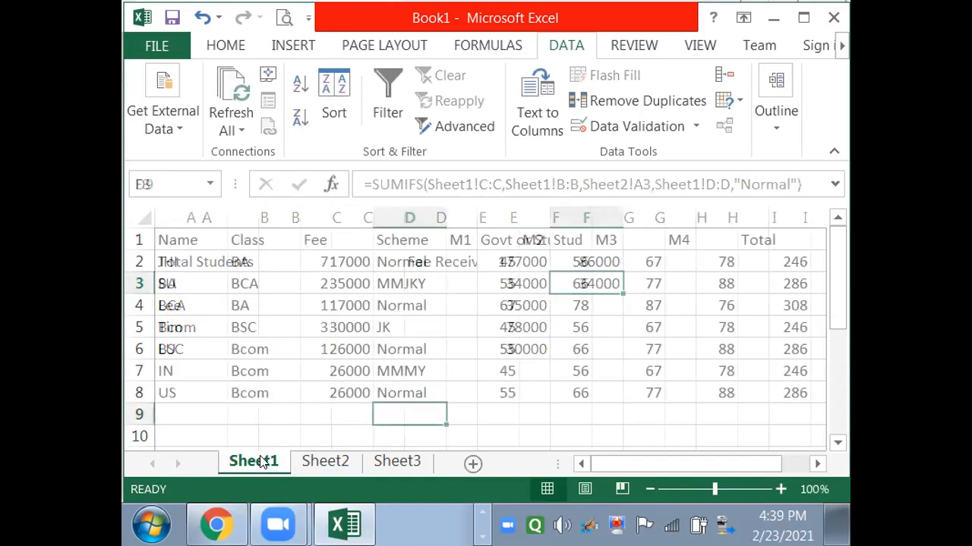
left_click(389, 261)
left_click(409, 298)
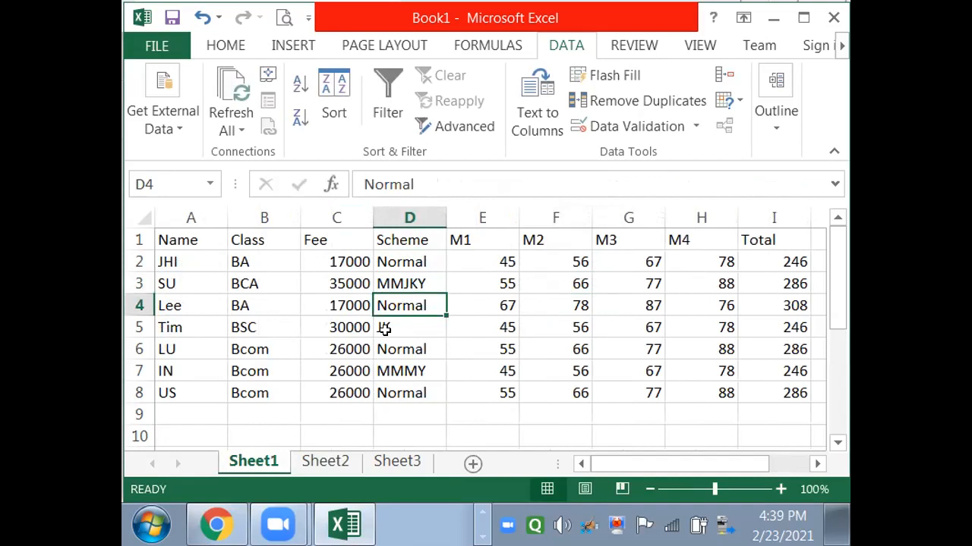
left_click(348, 461)
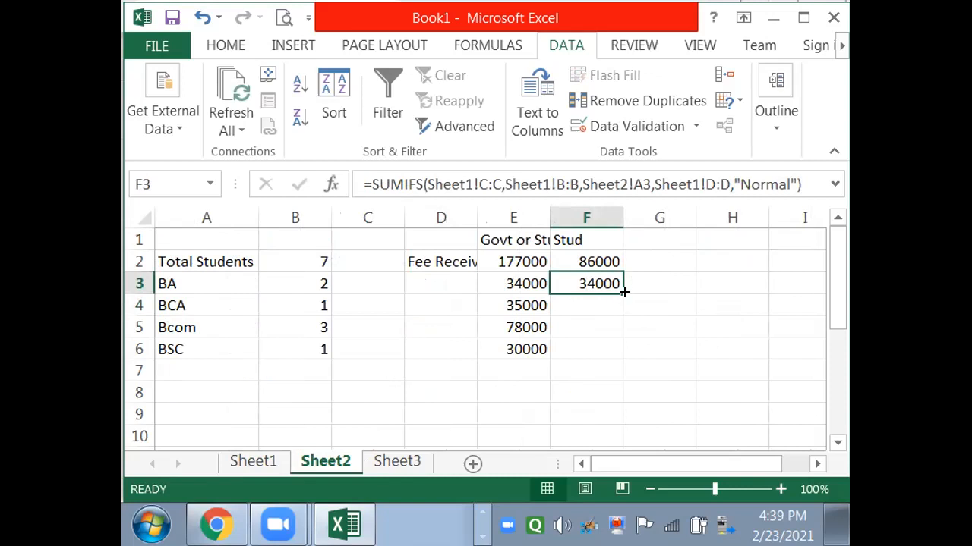
left_click_drag(620, 293, 602, 353)
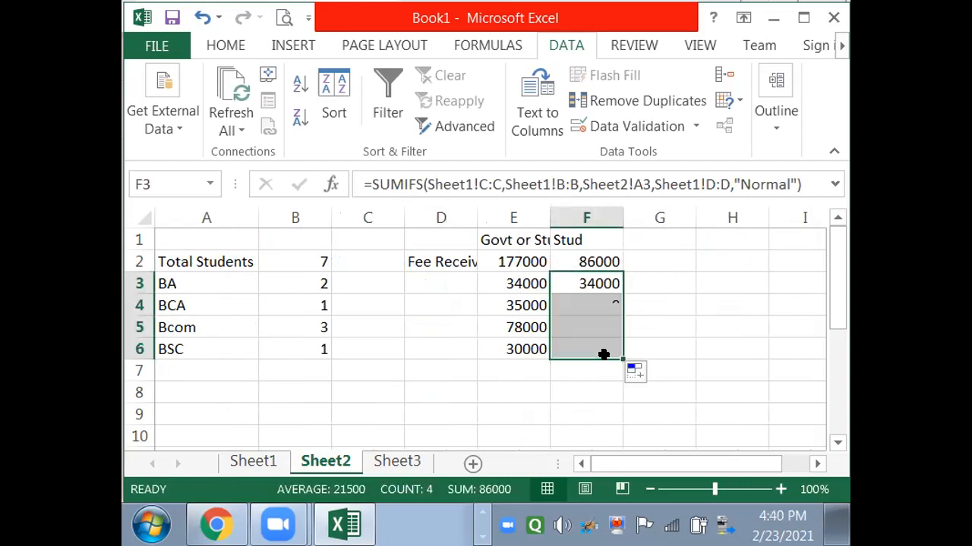
- Review the formulas in F3 and F4 of Sheet2 and compare the BCA result with that student's scheme on Sheet1
left_click(570, 283)
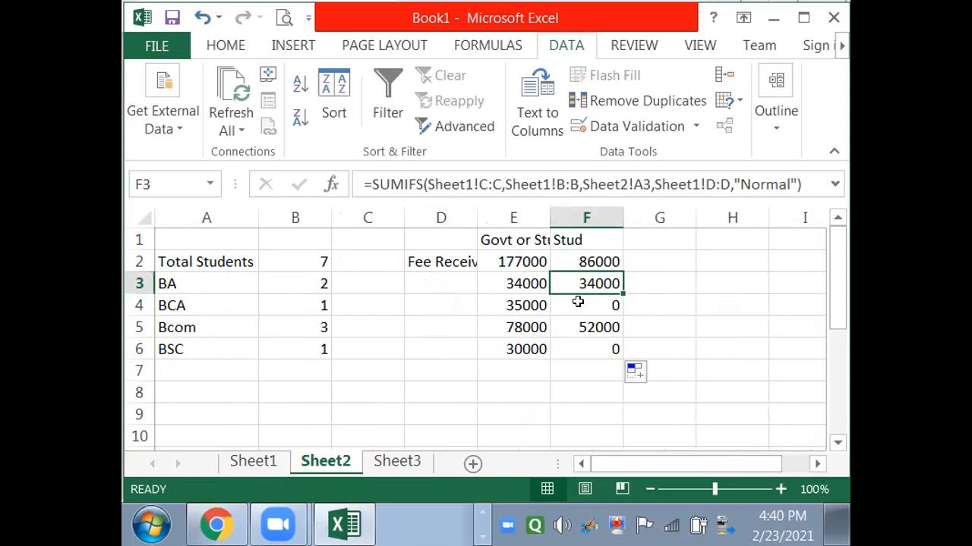
left_click(580, 300)
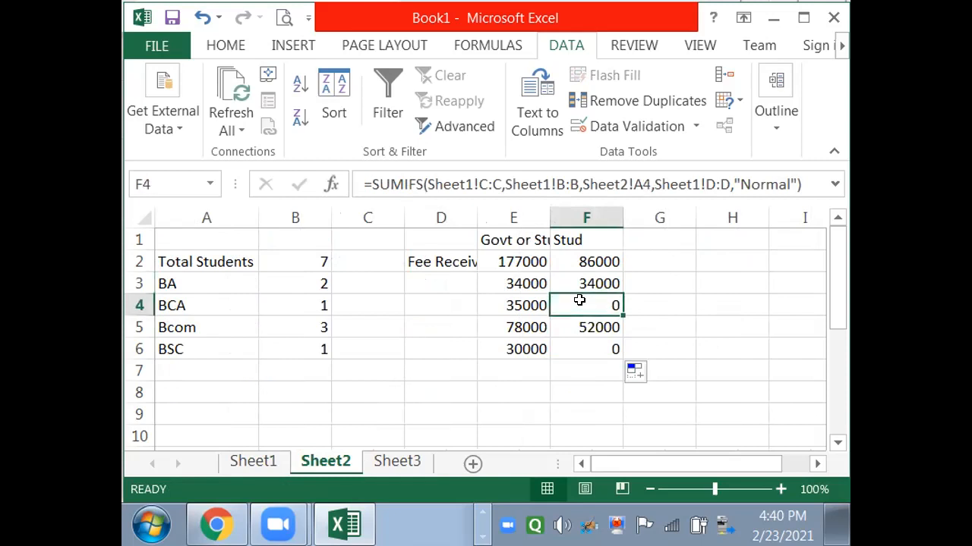
left_click(276, 462)
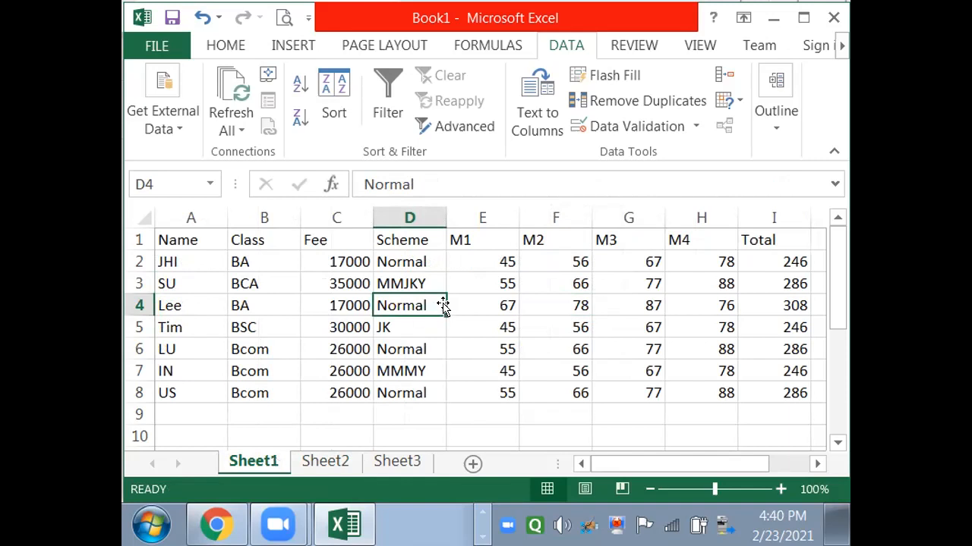
left_click(419, 281)
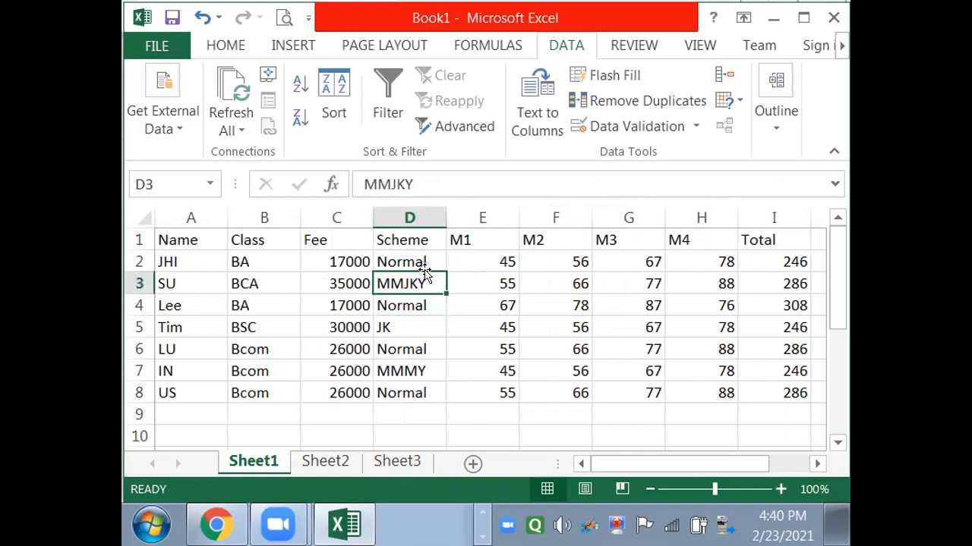
left_click(337, 462)
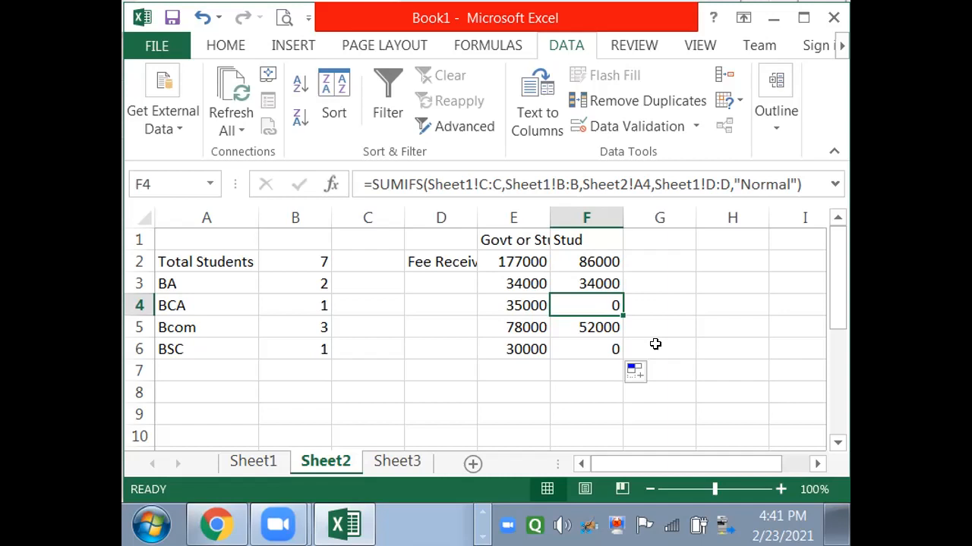
- Review the Class, Fee and Scheme columns on Sheet1 that the SUMIFS formula uses as its criteria and sum ranges
left_click(253, 461)
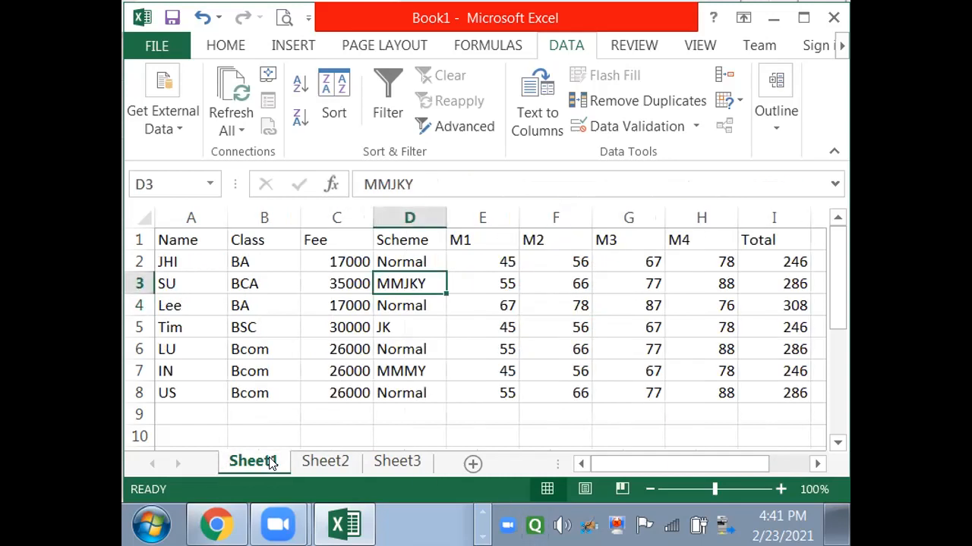
left_click(255, 218)
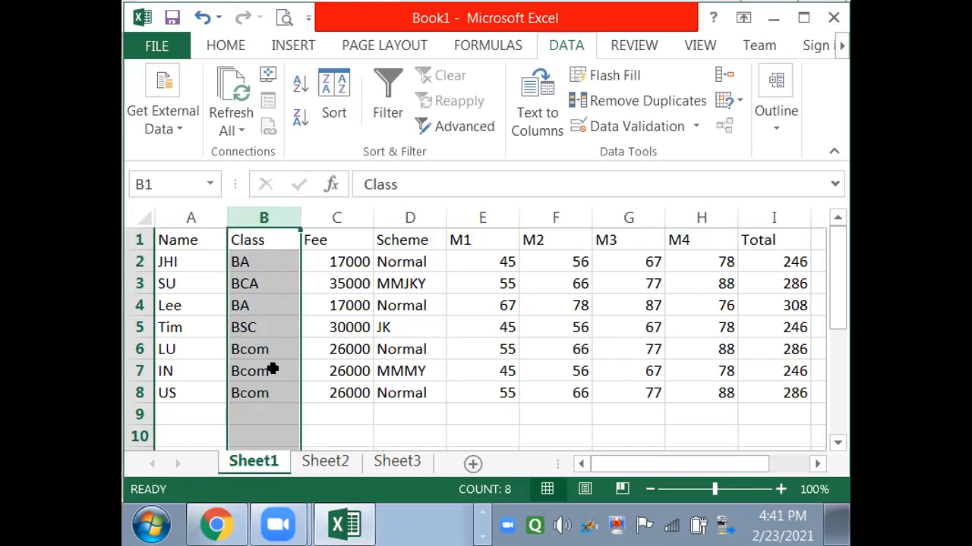
left_click(323, 305)
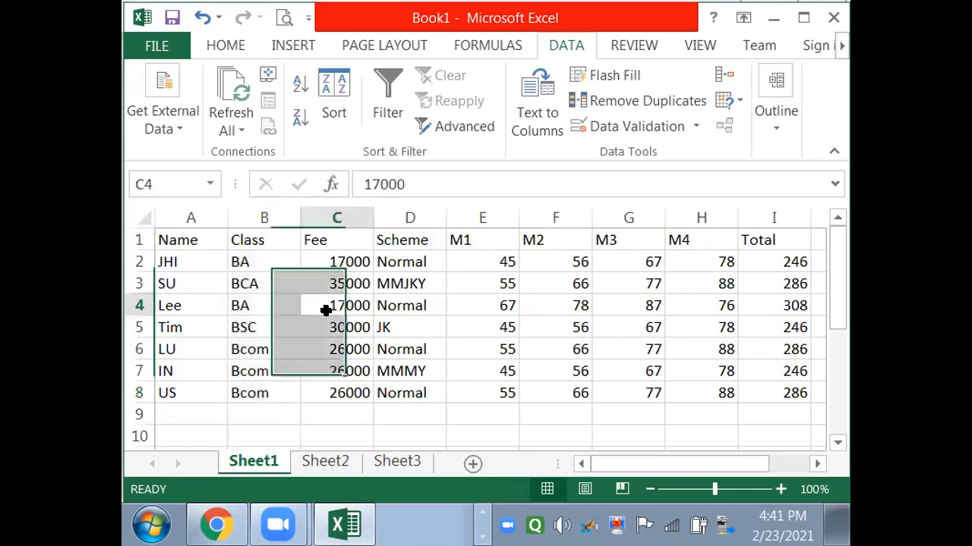
left_click(313, 210)
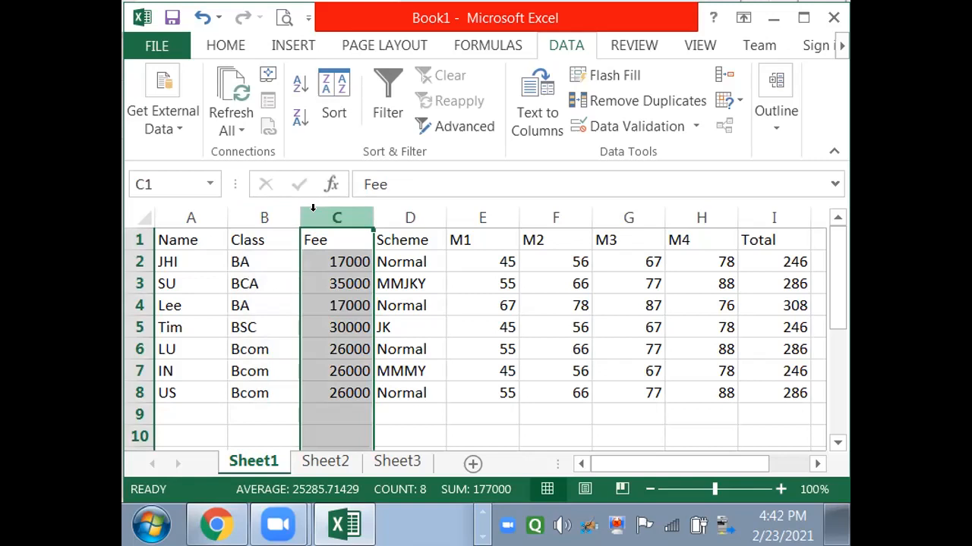
left_click(265, 210)
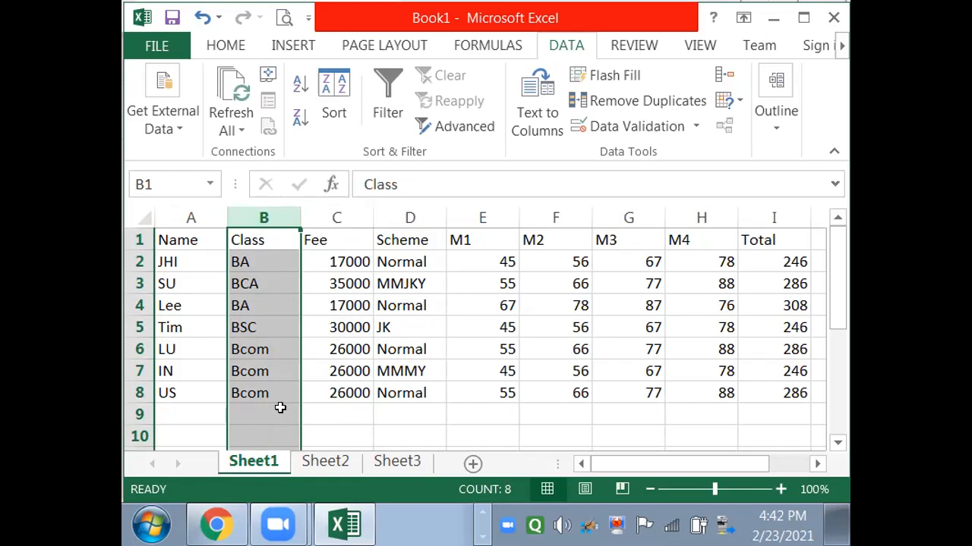
left_click(409, 217)
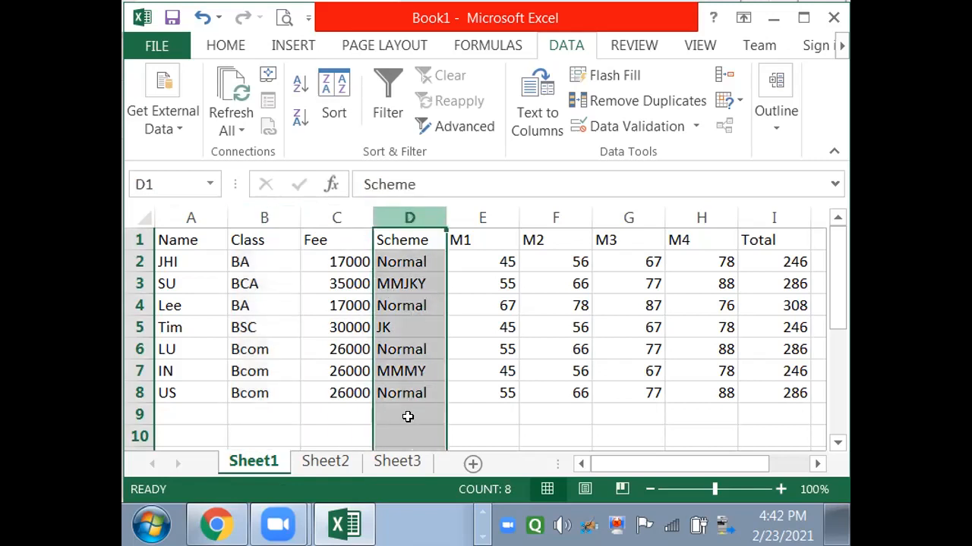